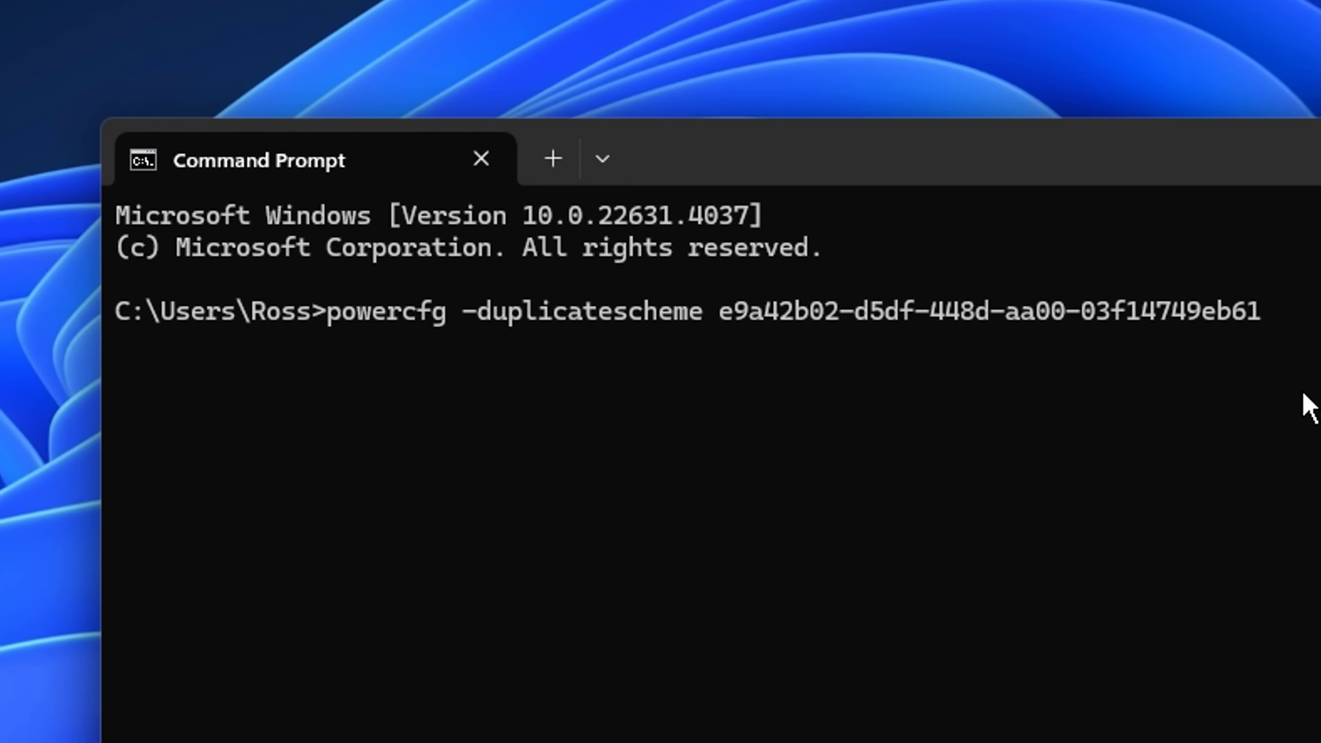
With Memory integrity left off, run the 'create a restore point' search to open System Protection.
key("Return")
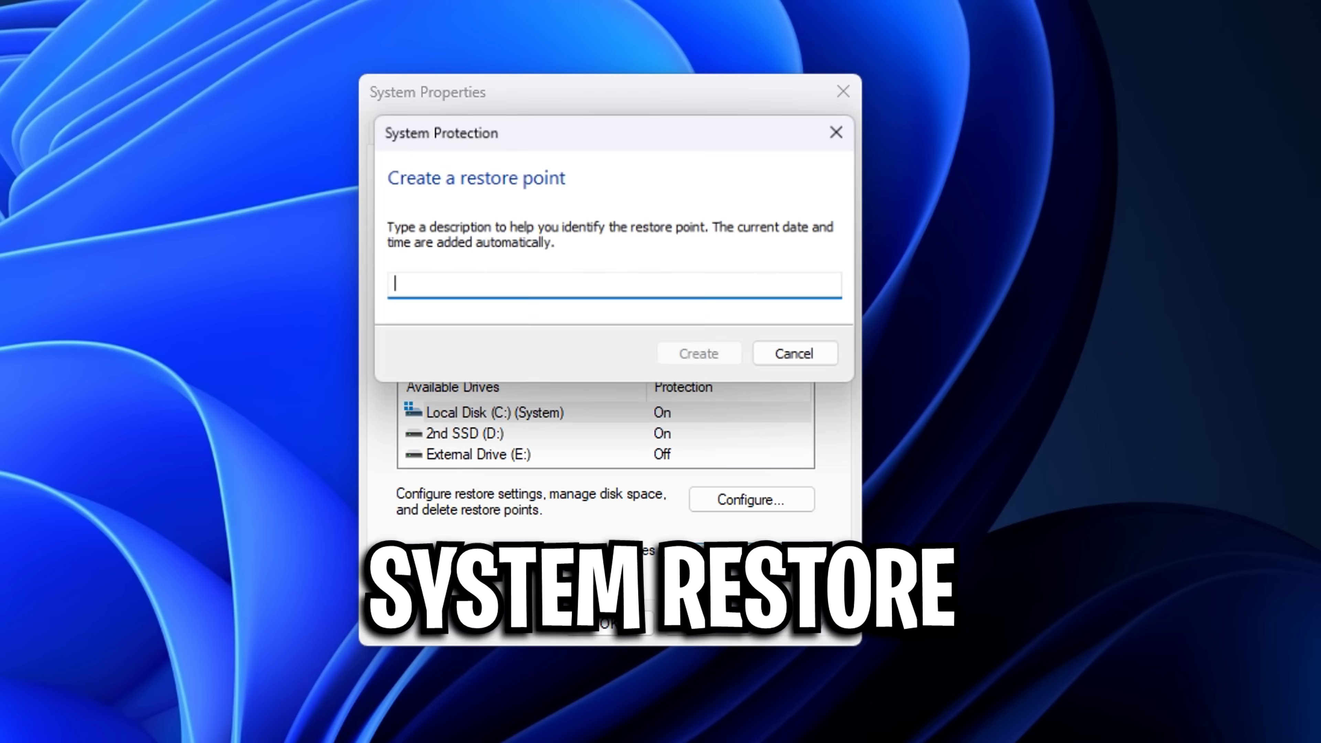
Create a new system restore point described as 'Ba'.
type("Backup")
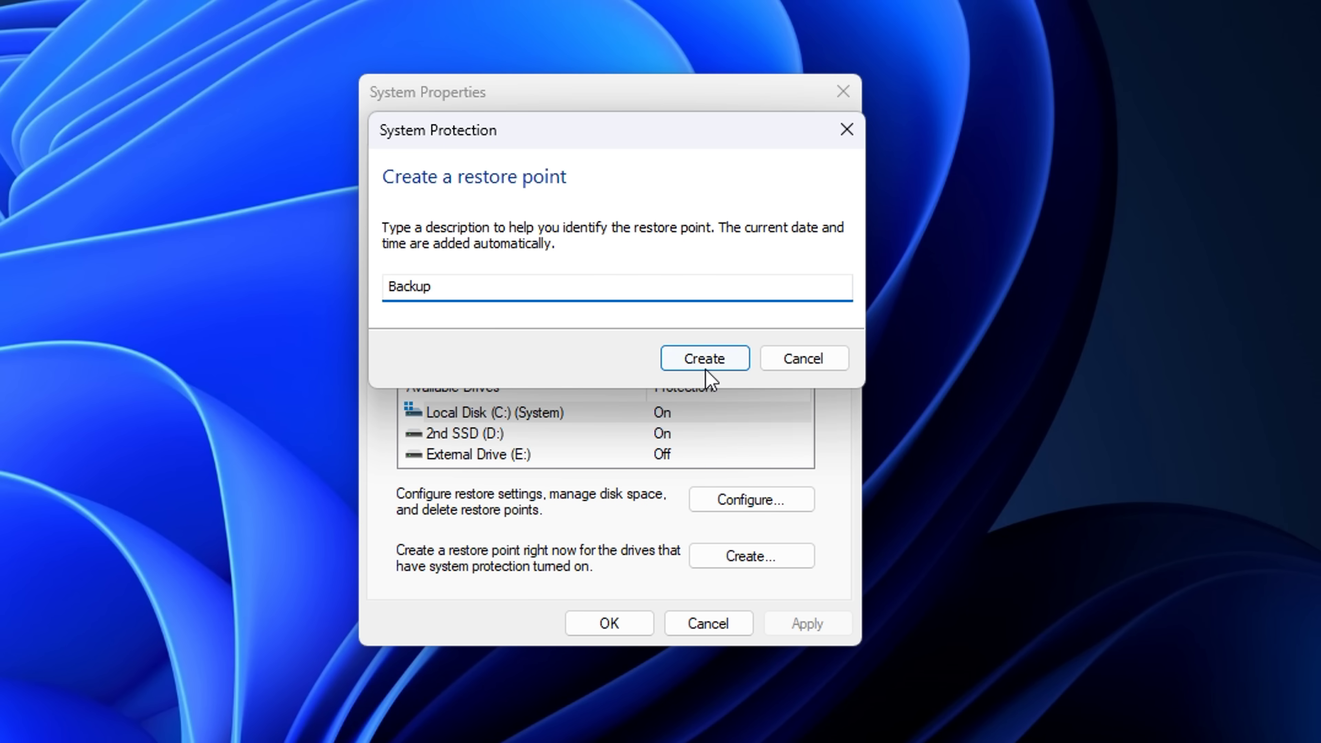
left_click(705, 359)
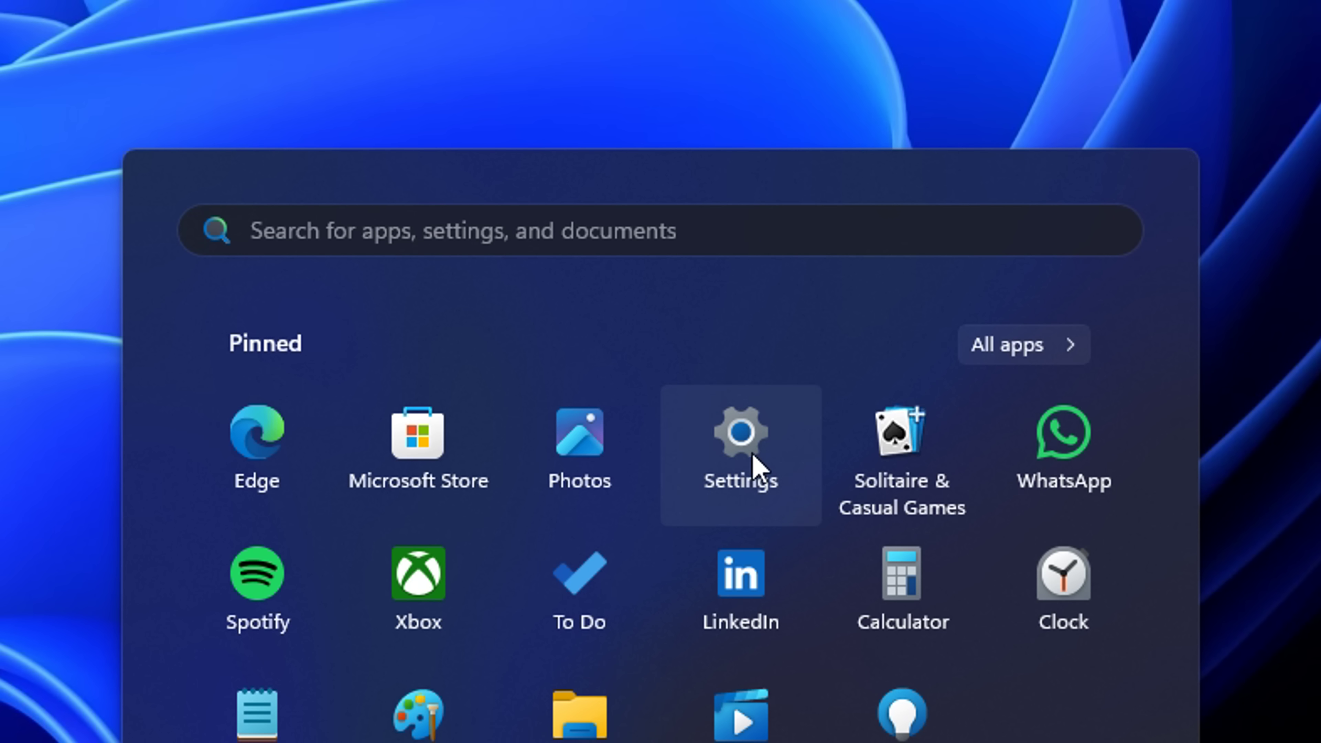
Open Settings at Privacy & security › Windows Security, then Device security's Core isolation details.
left_click(754, 465)
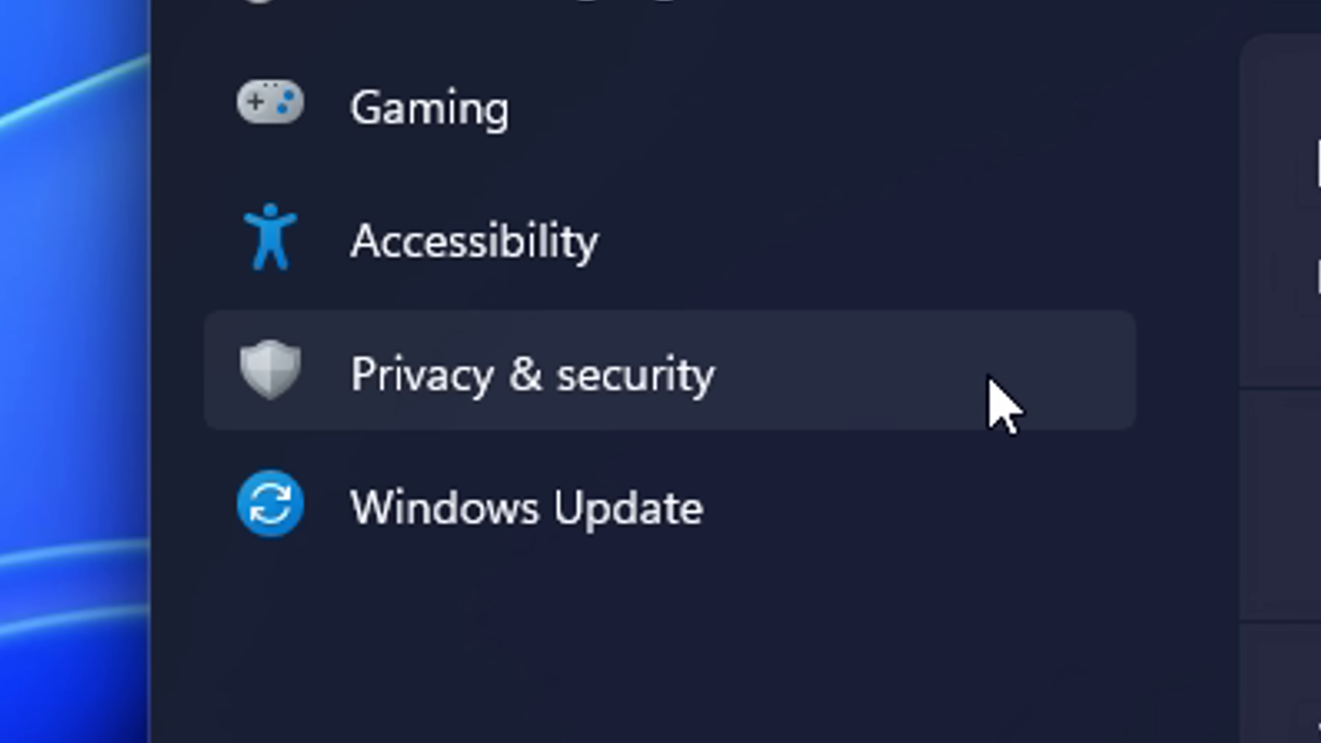
left_click(991, 401)
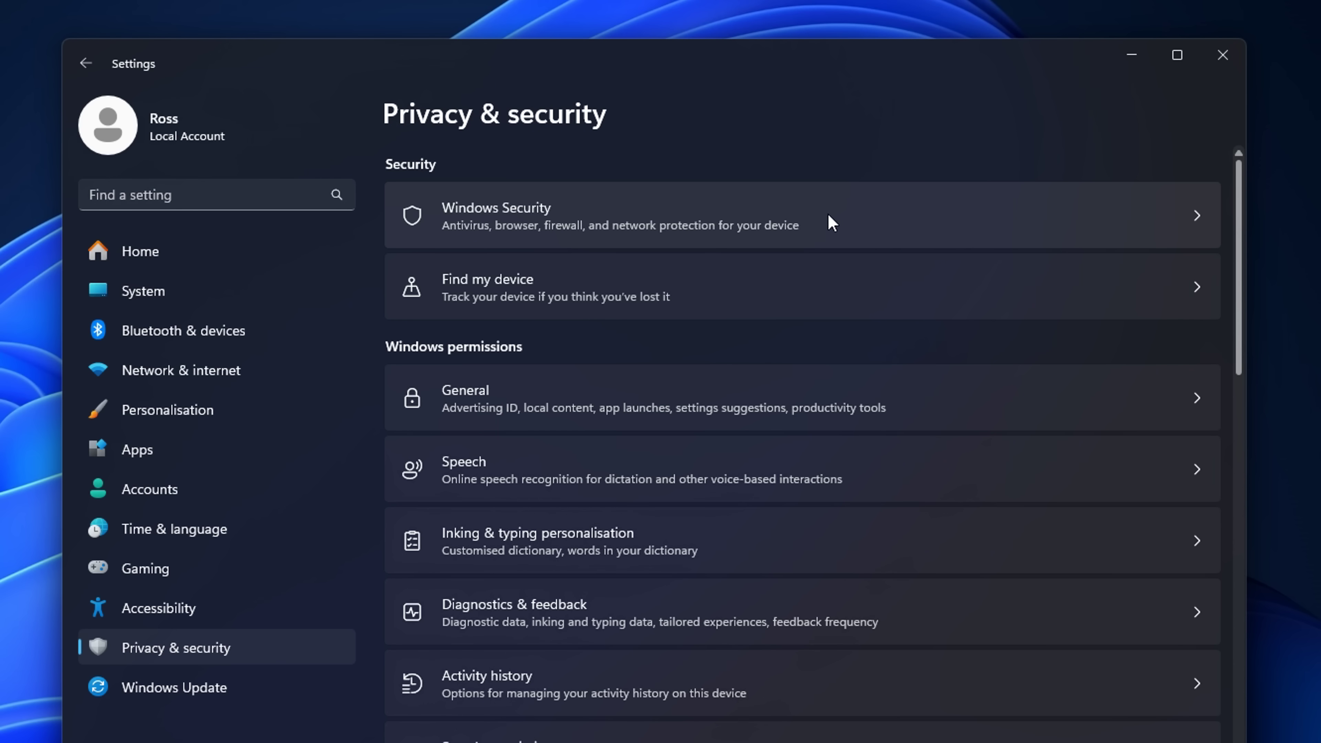
left_click(831, 223)
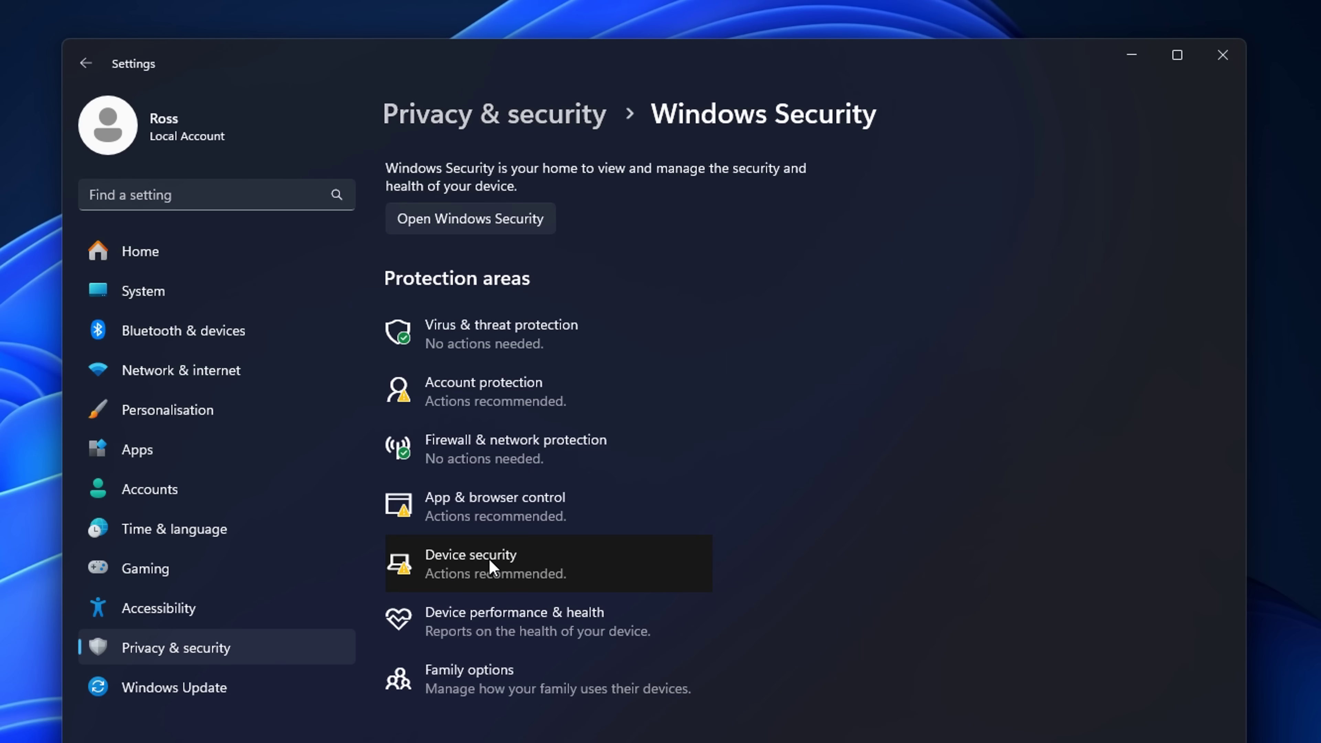
left_click(602, 572)
left_click(550, 319)
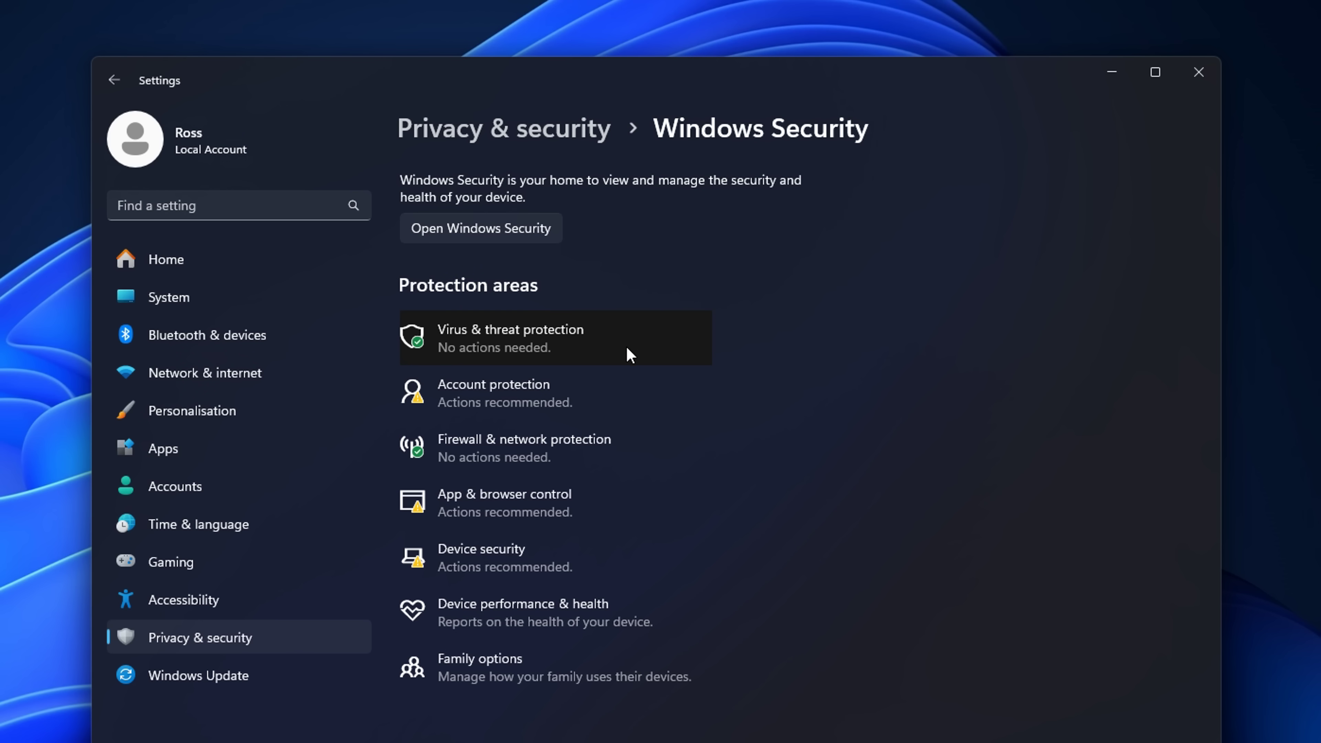
Expand Microsoft Defender Antivirus options under Virus & threat protection, then go to Privacy & security › General.
left_click(630, 354)
left_click(627, 572)
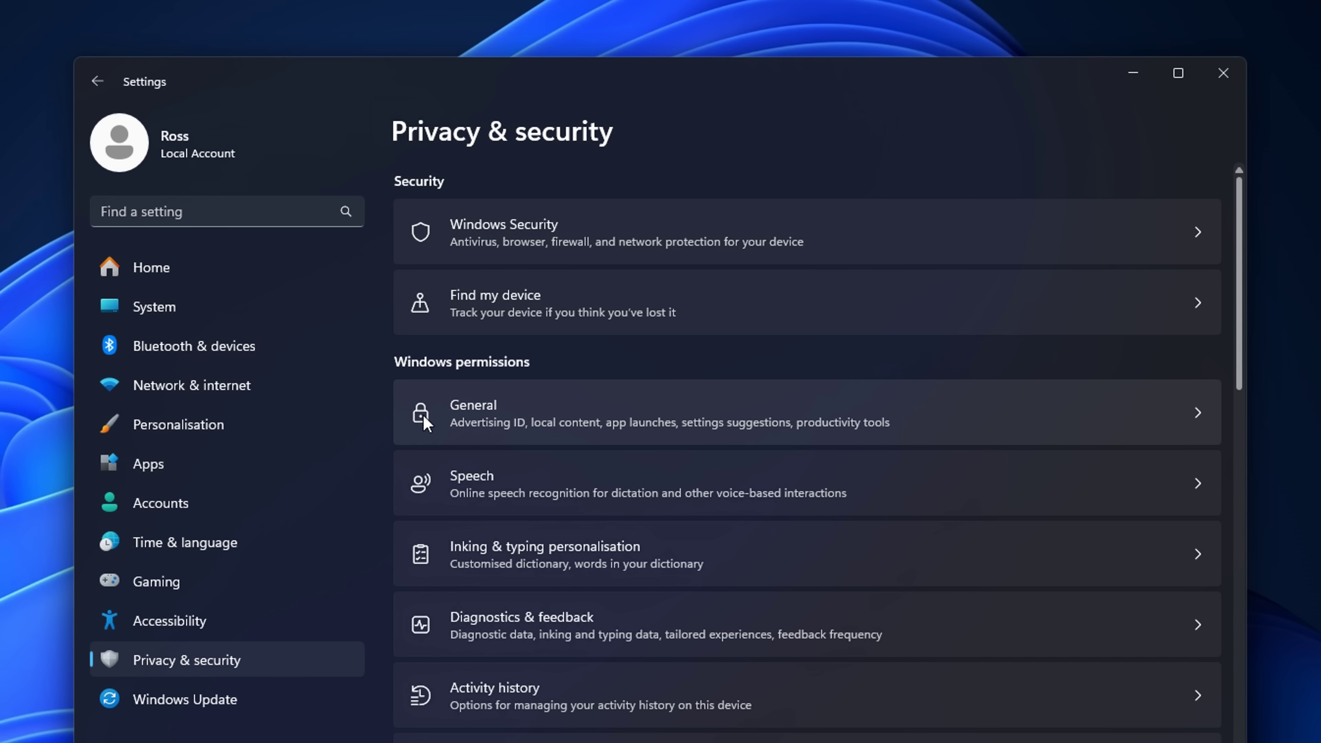
left_click(598, 422)
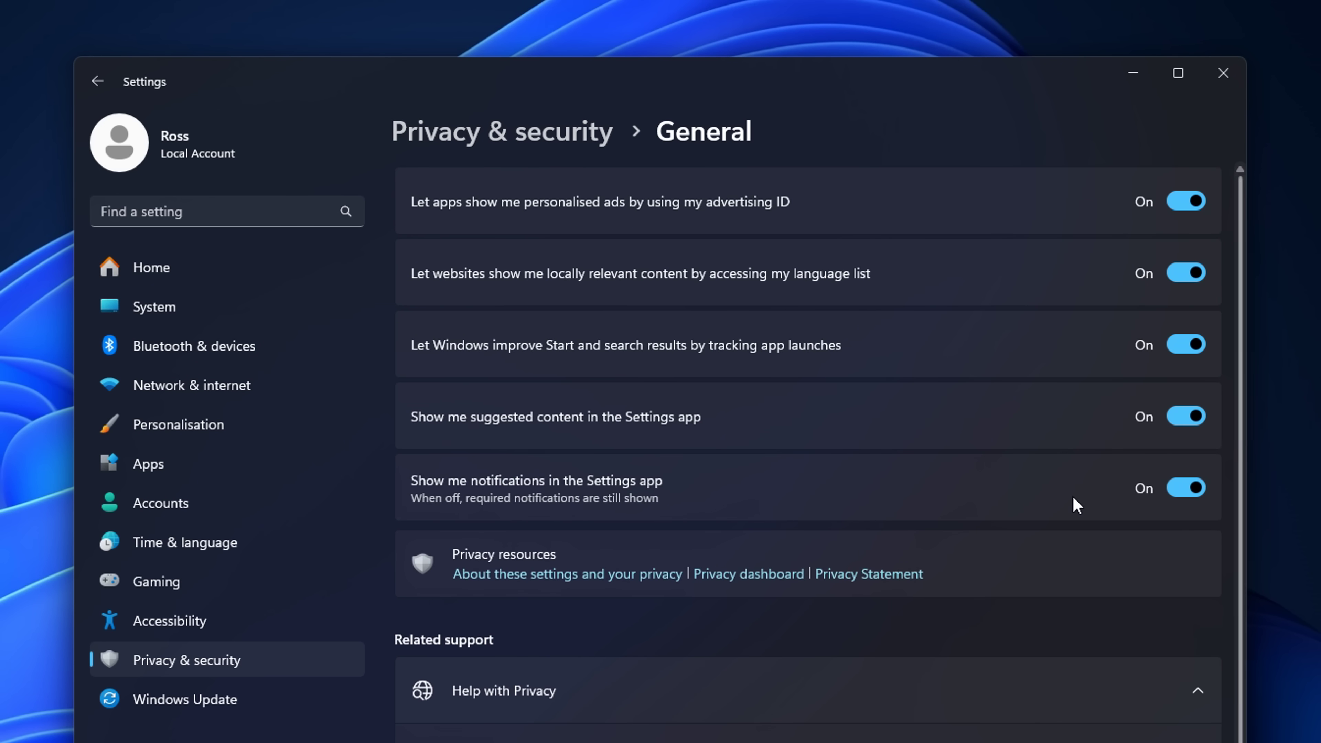
Turn off personalised ads, language-list access and optional diagnostic data, then go to Accessibility › Visual effects.
left_click(1192, 271)
left_click(1186, 201)
left_click(502, 131)
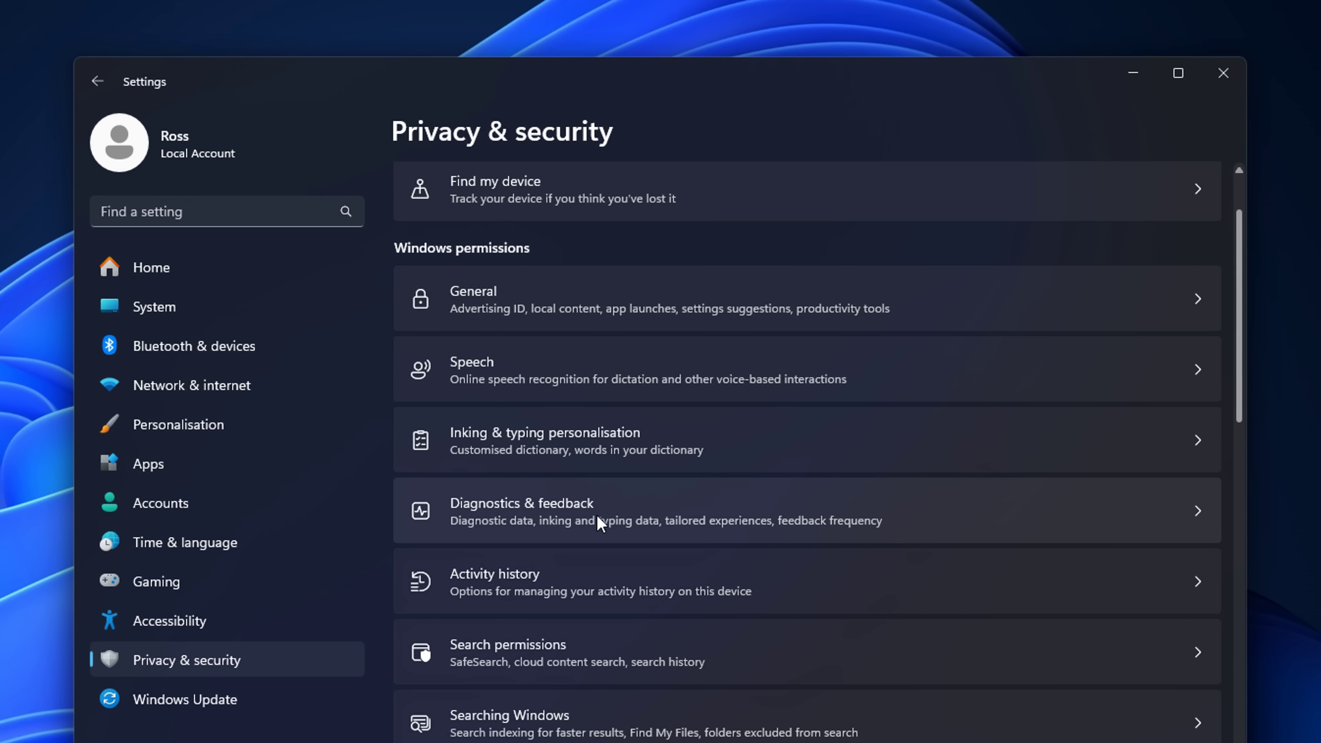
left_click(599, 515)
left_click(1157, 354)
left_click(109, 620)
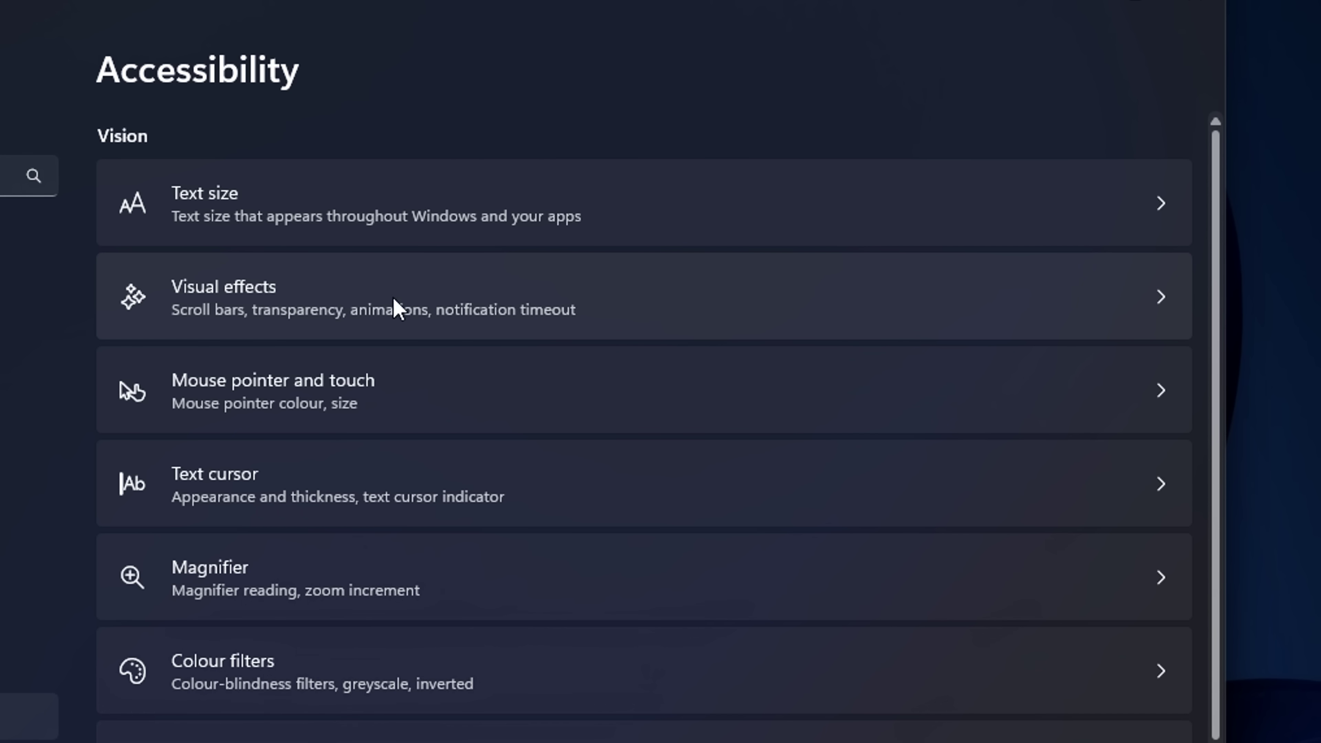
left_click(536, 287)
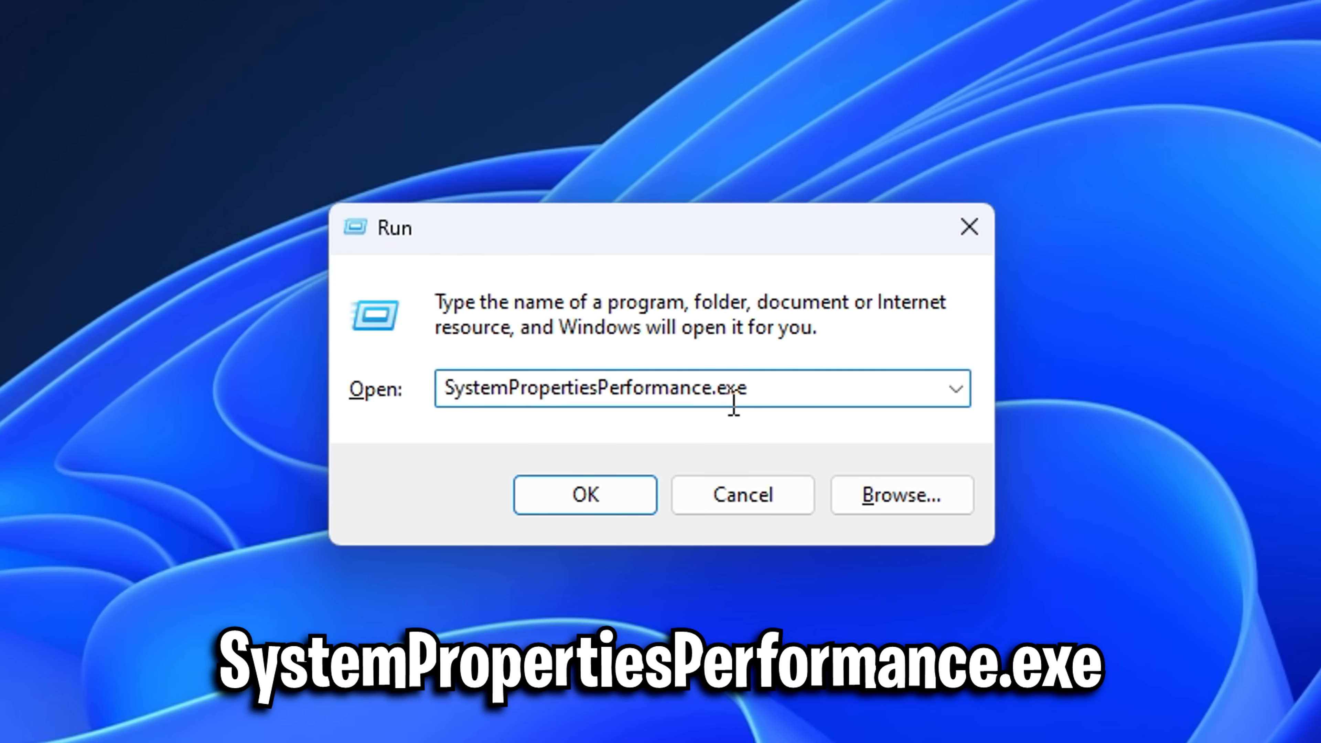
Adjust for best performance, keeping taskbar animations, thumbnail previews, thumbnails, dragged-window contents and smooth fonts.
left_click(581, 496)
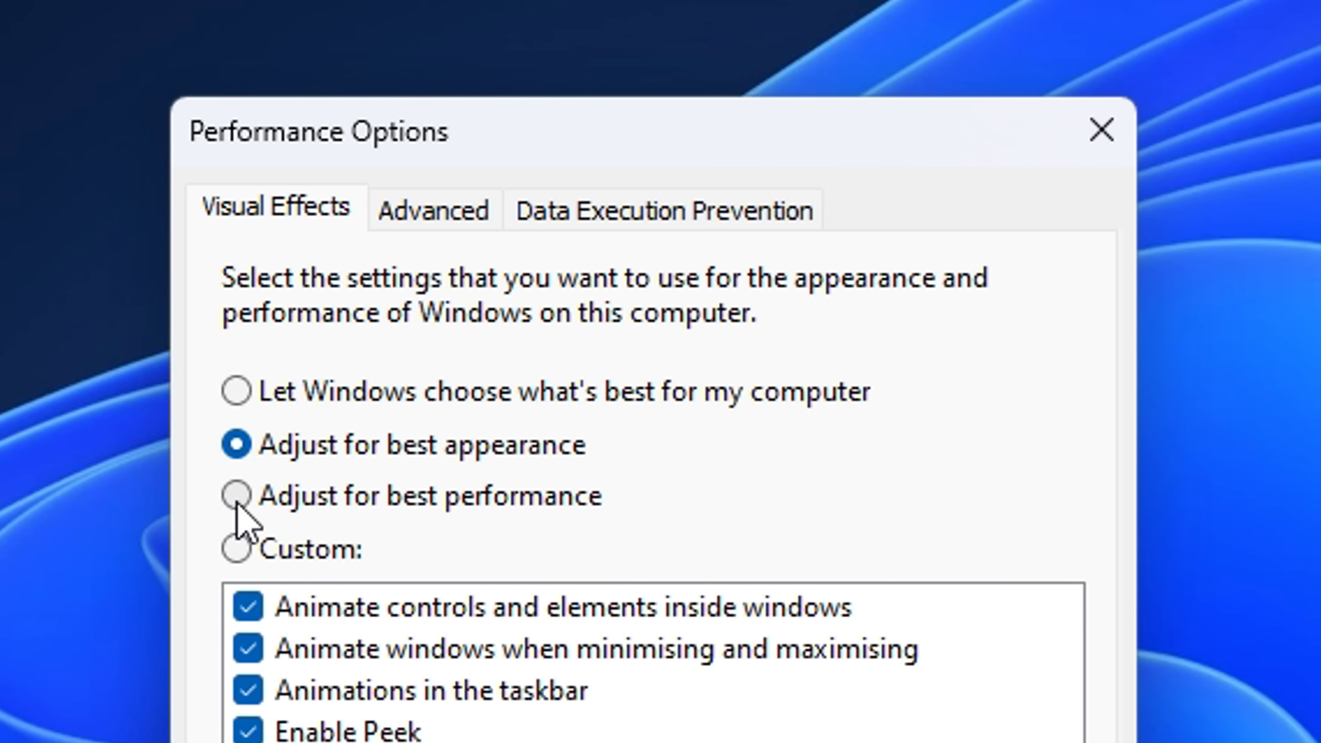
left_click(364, 359)
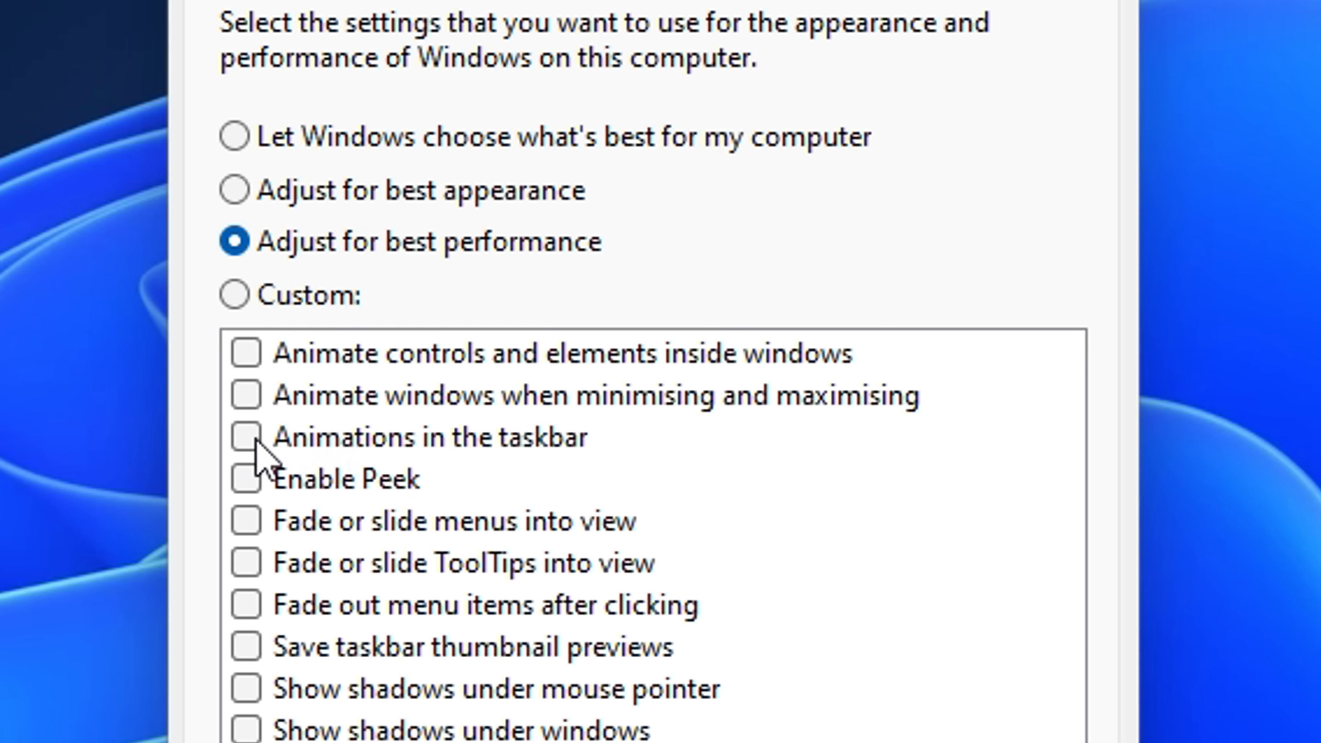
left_click(417, 229)
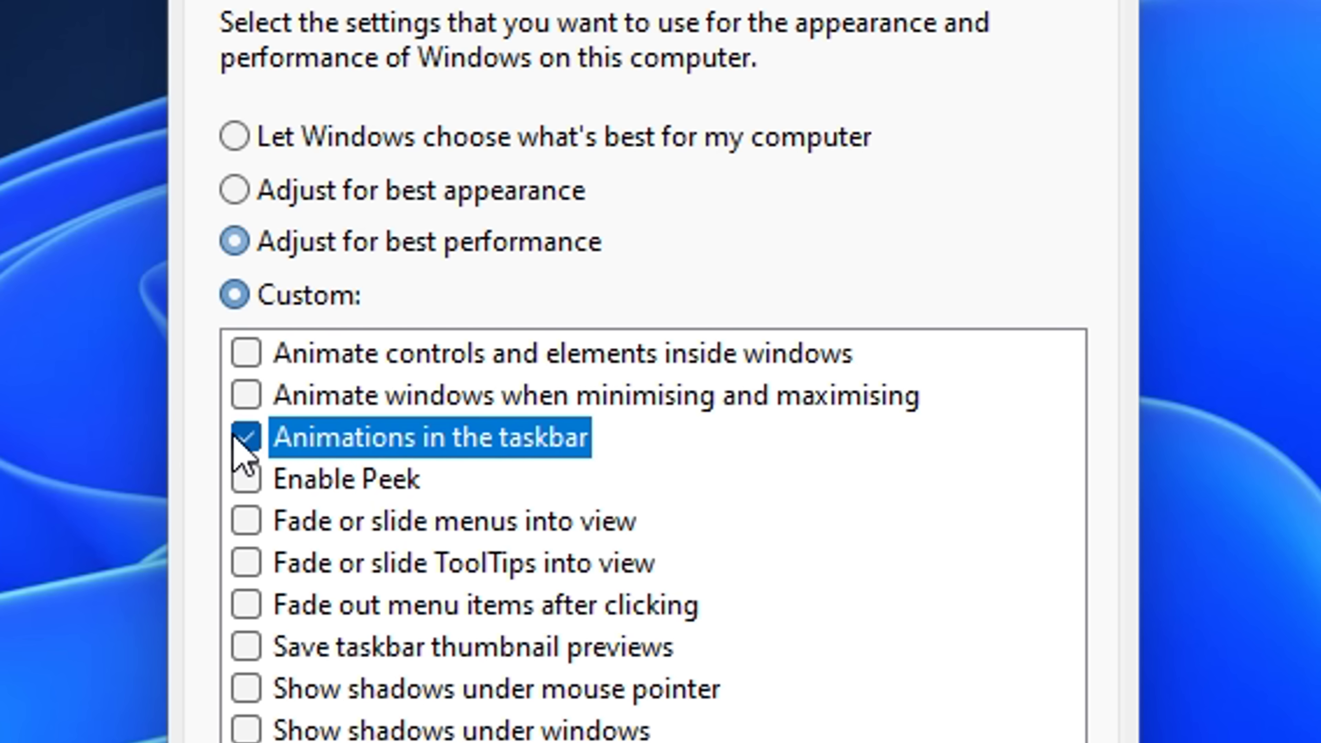
left_click(417, 353)
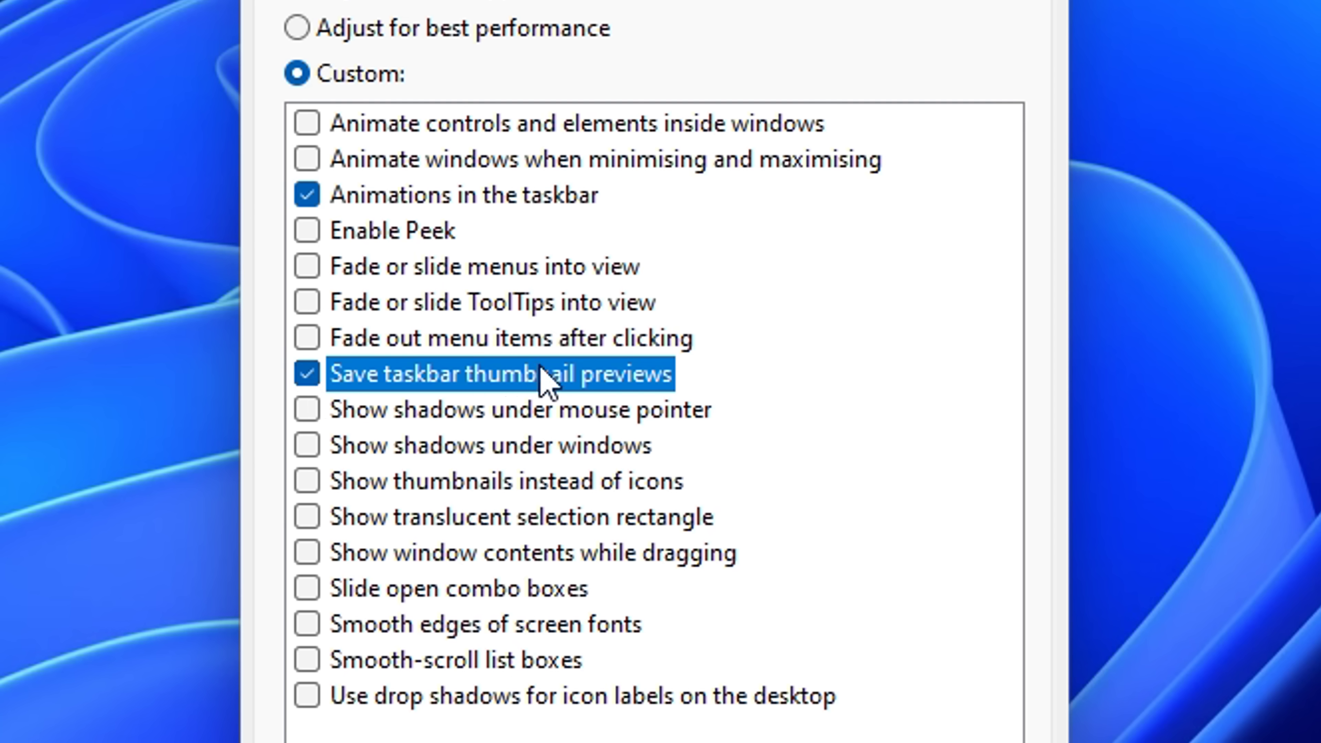
left_click(417, 481)
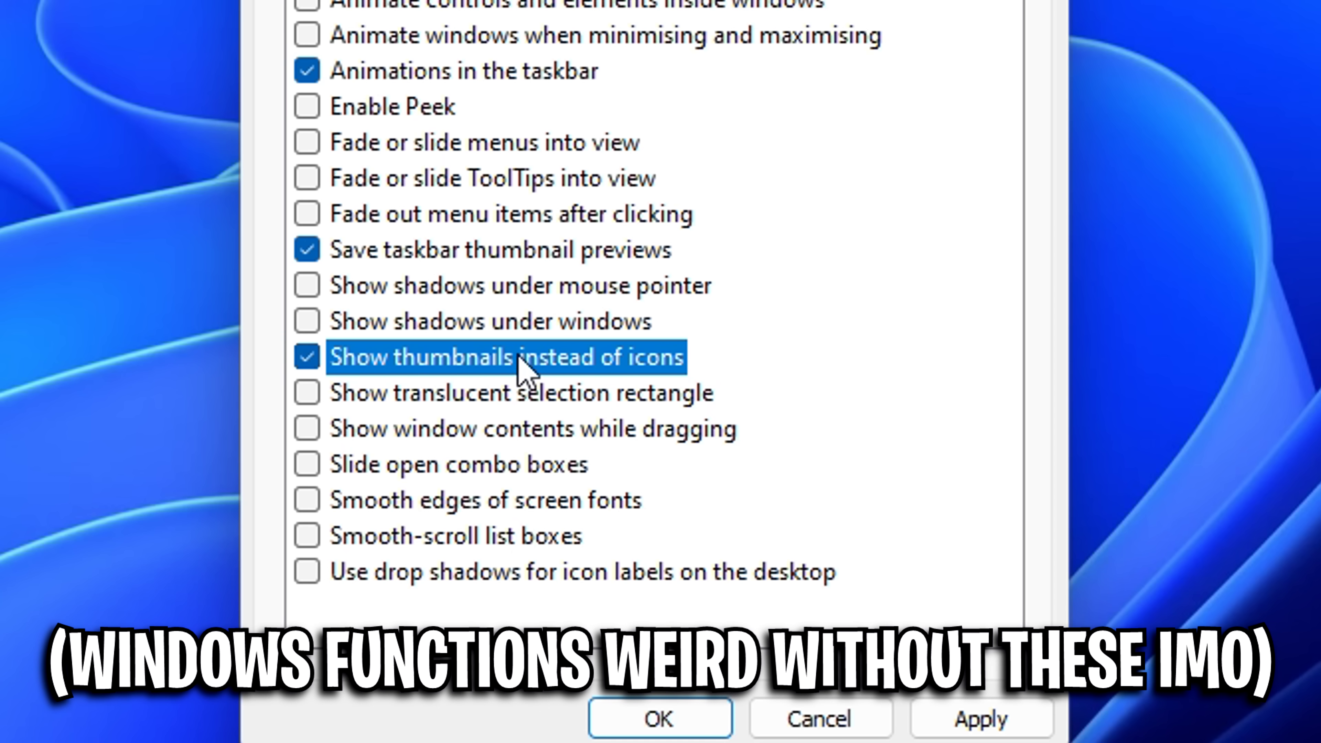
left_click(371, 434)
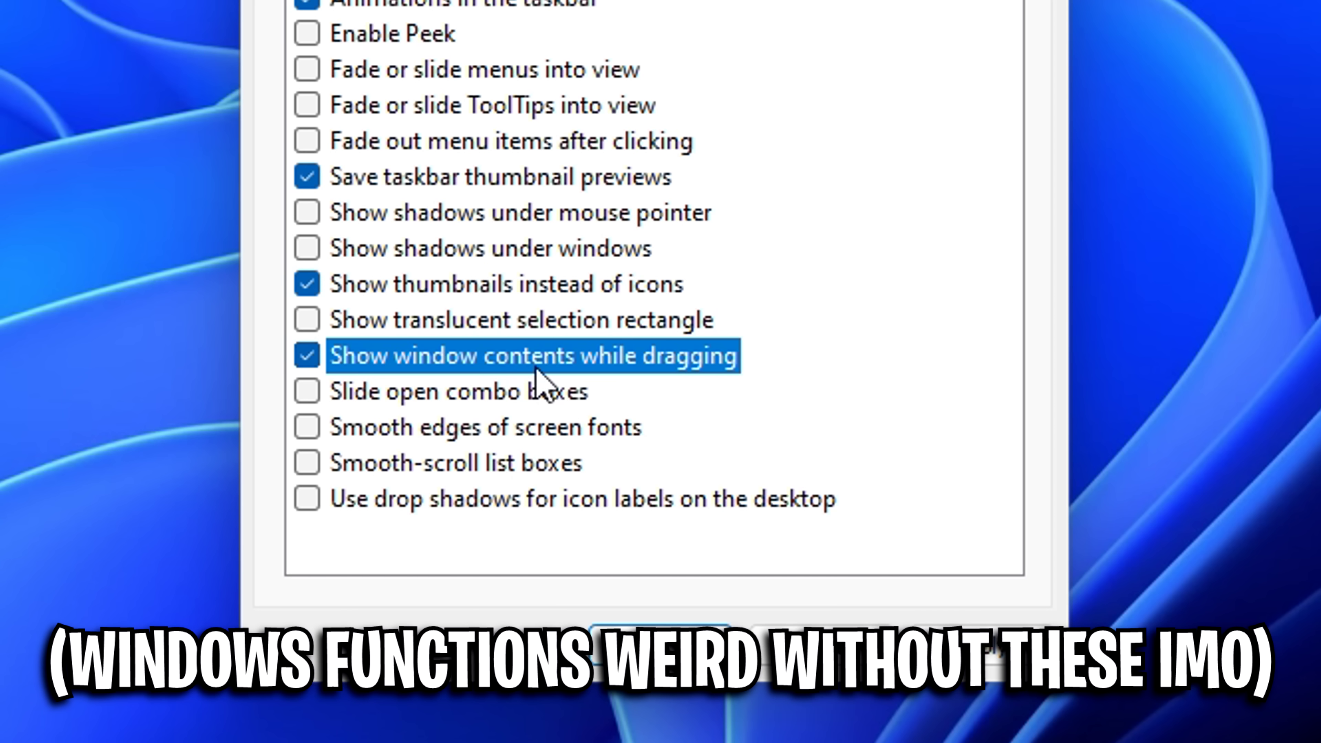
left_click(306, 428)
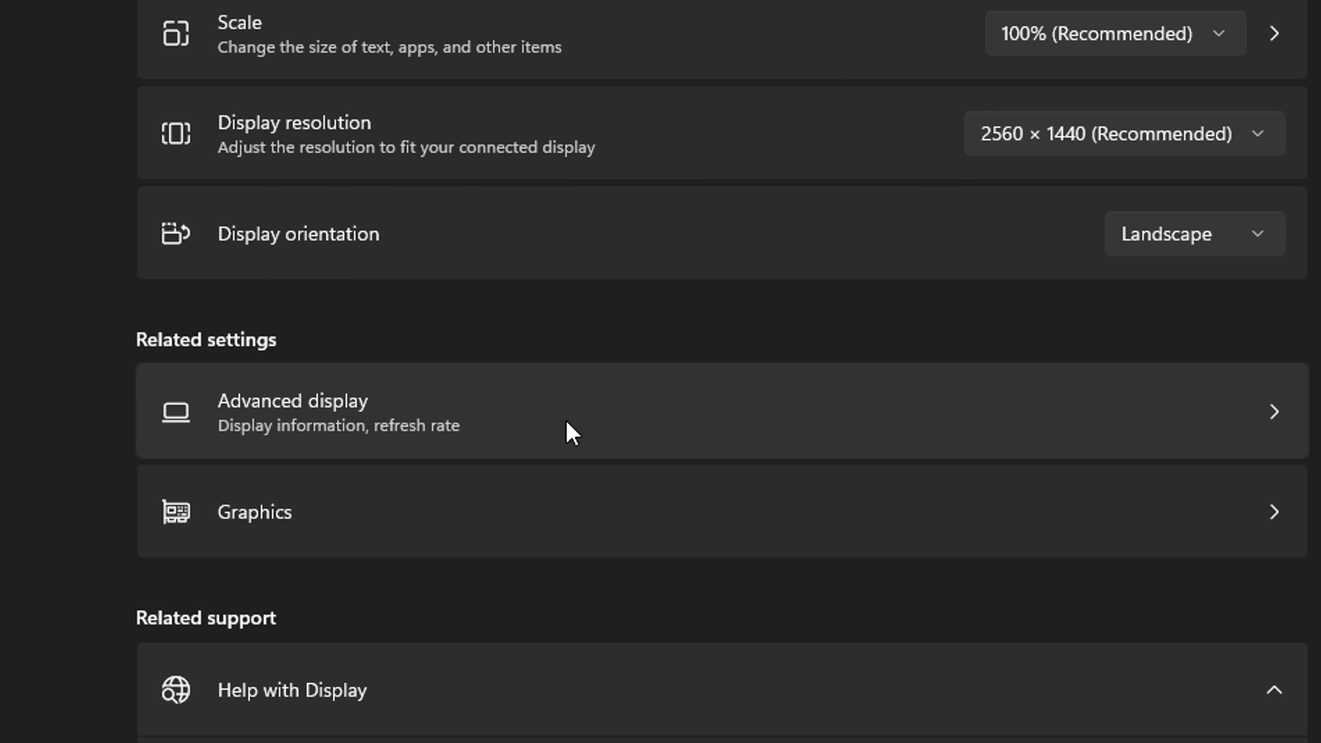
List the refresh rate choices on the Advanced display page, currently 279.96 Hz.
left_click(618, 426)
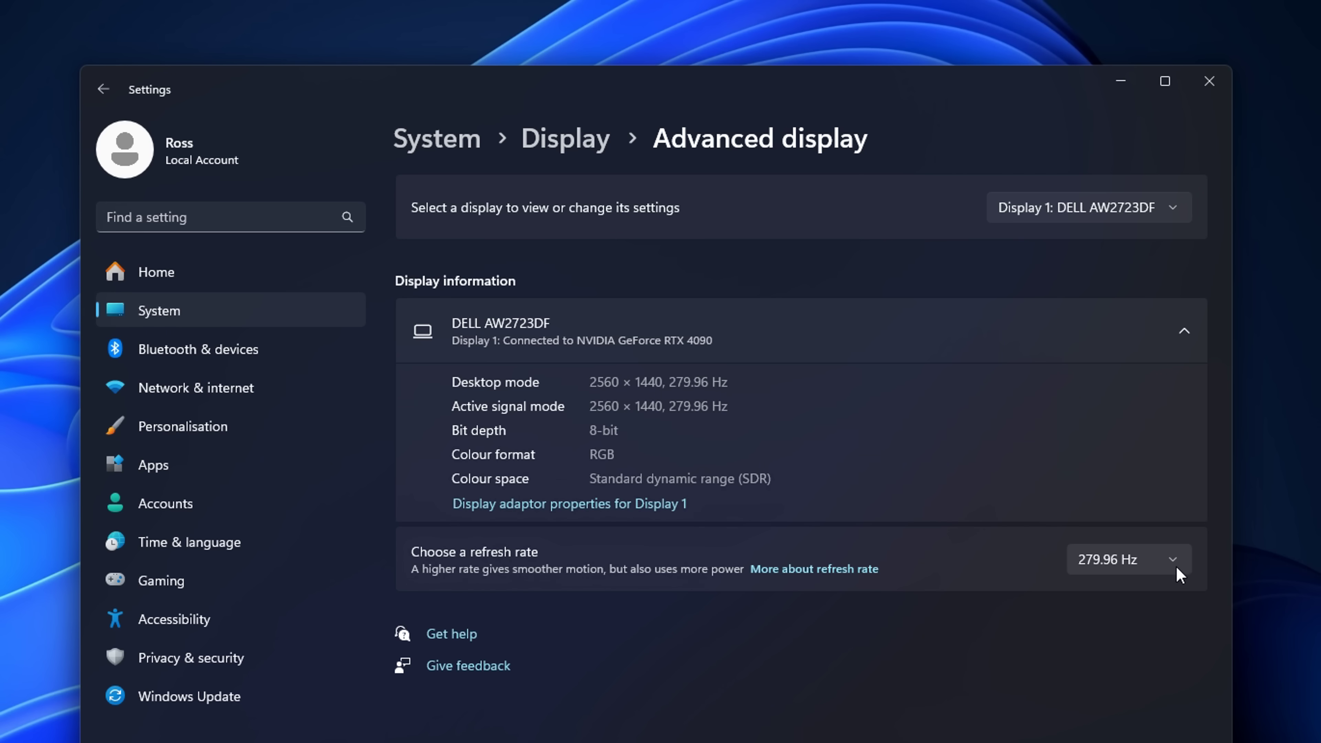
left_click(1177, 567)
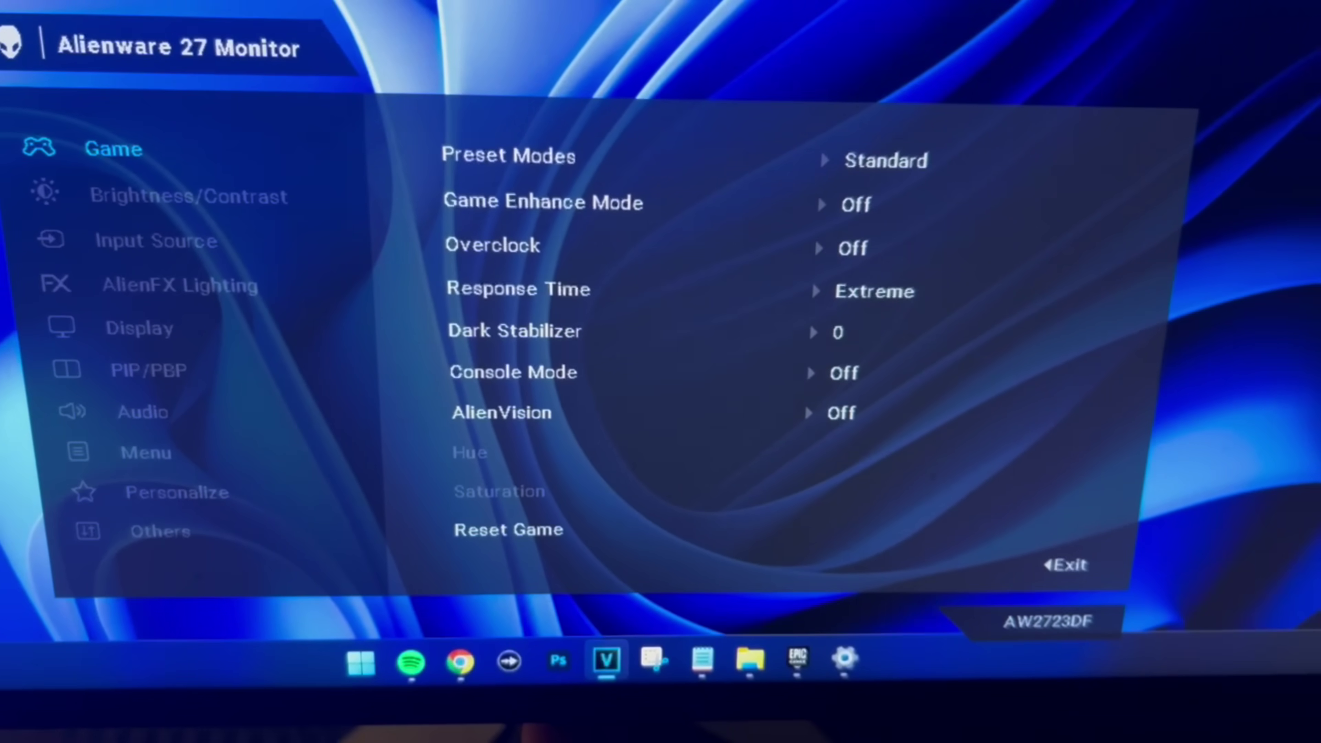
In the monitor's Game menu, overclock to 280Hz and set Response Time to Super Fast.
key("Right")
key("Down")
key("Down")
key("Right")
key("Down")
key("Down")
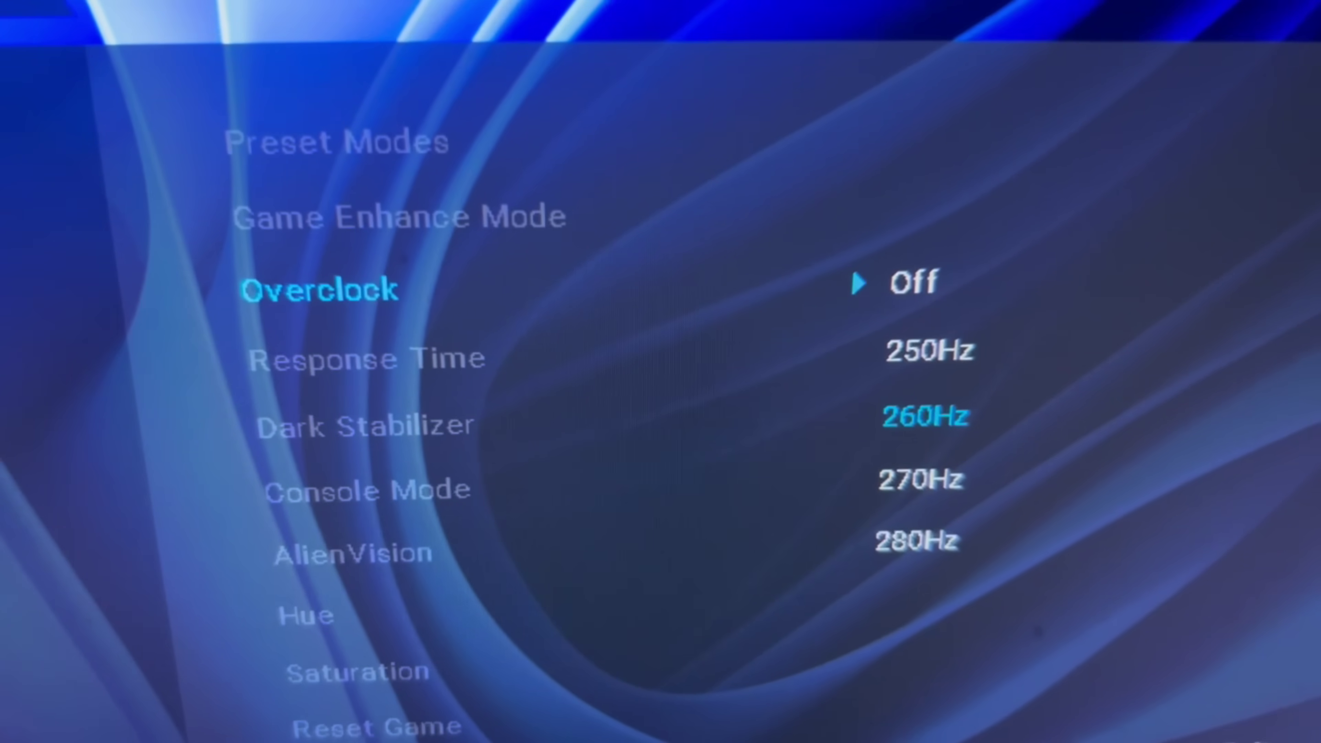
key("Down")
key("Down")
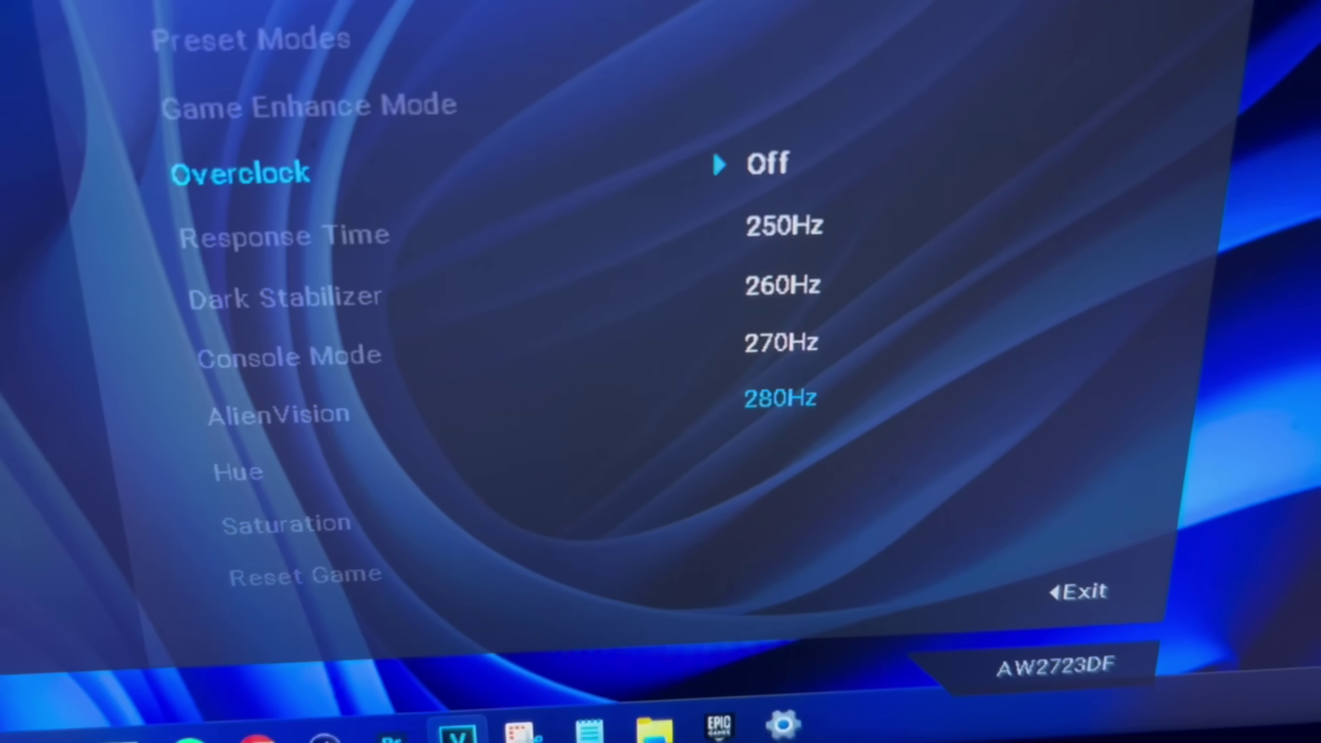
key("Left")
key("Down")
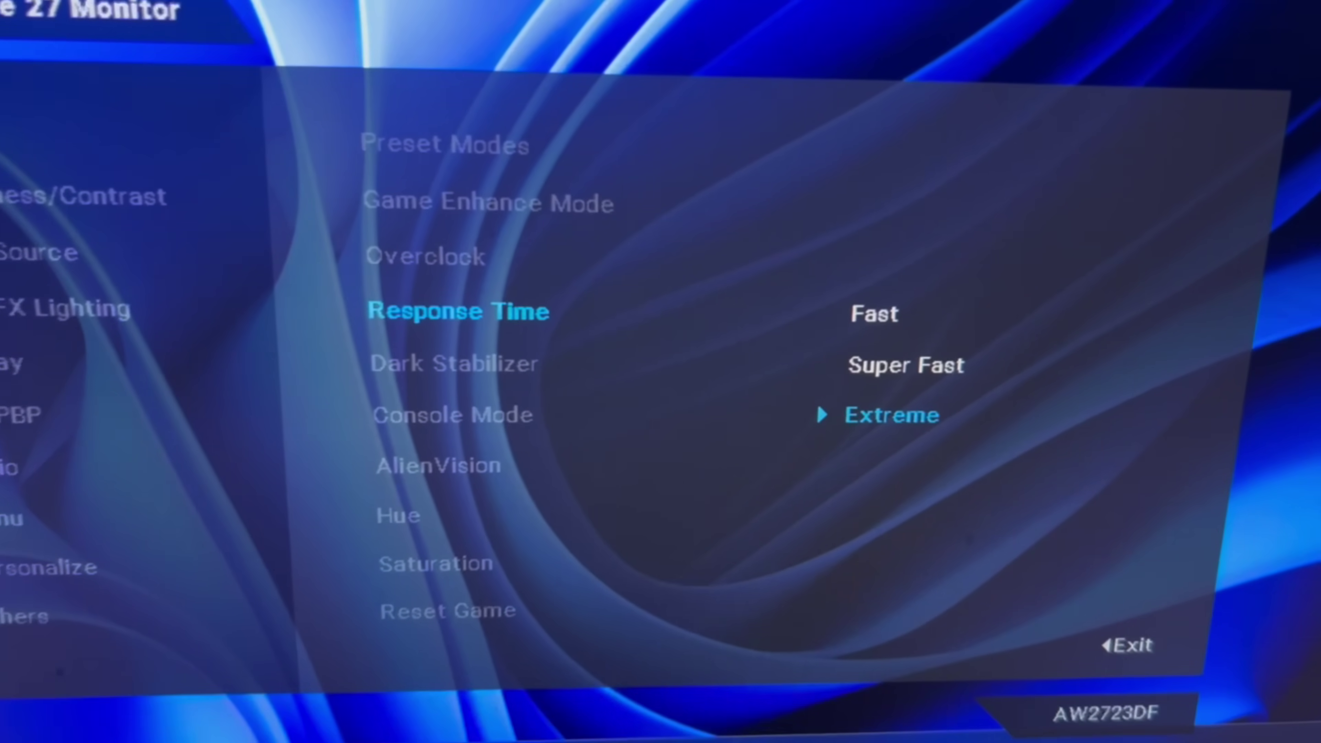
key("Left")
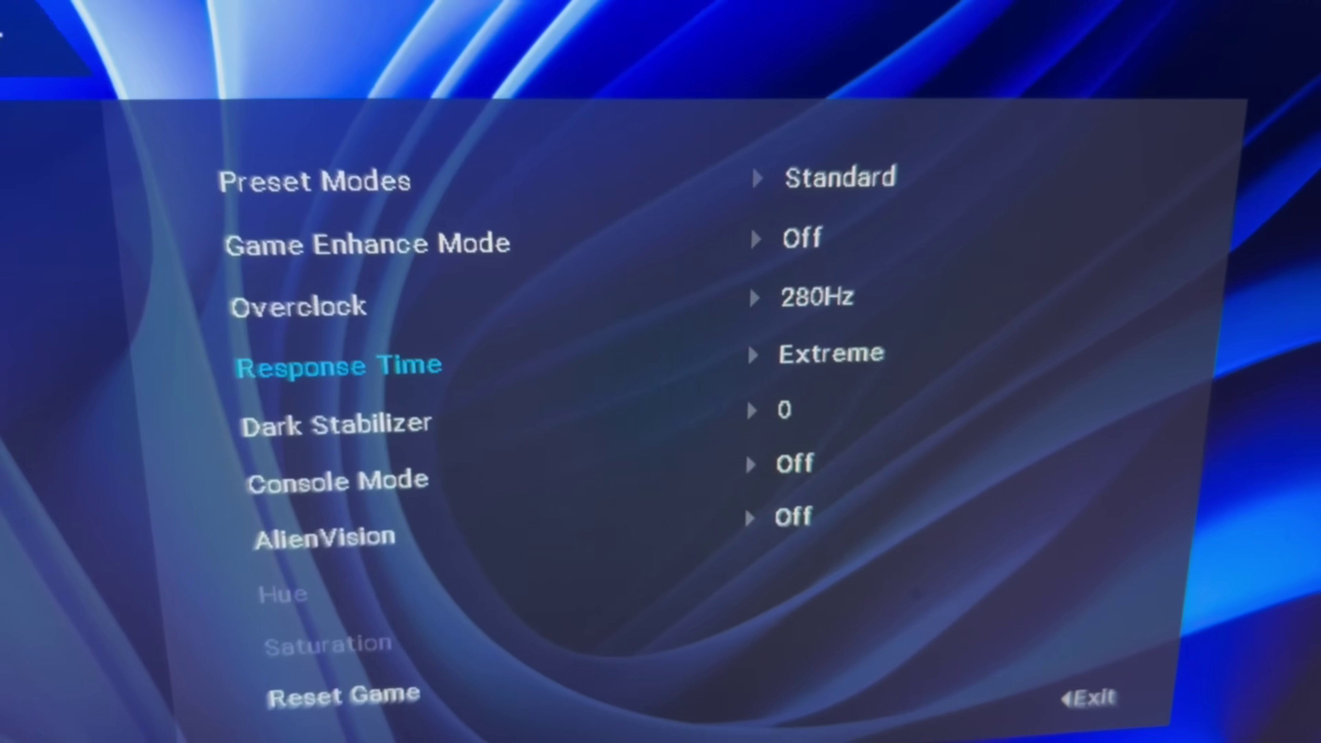
key("Right")
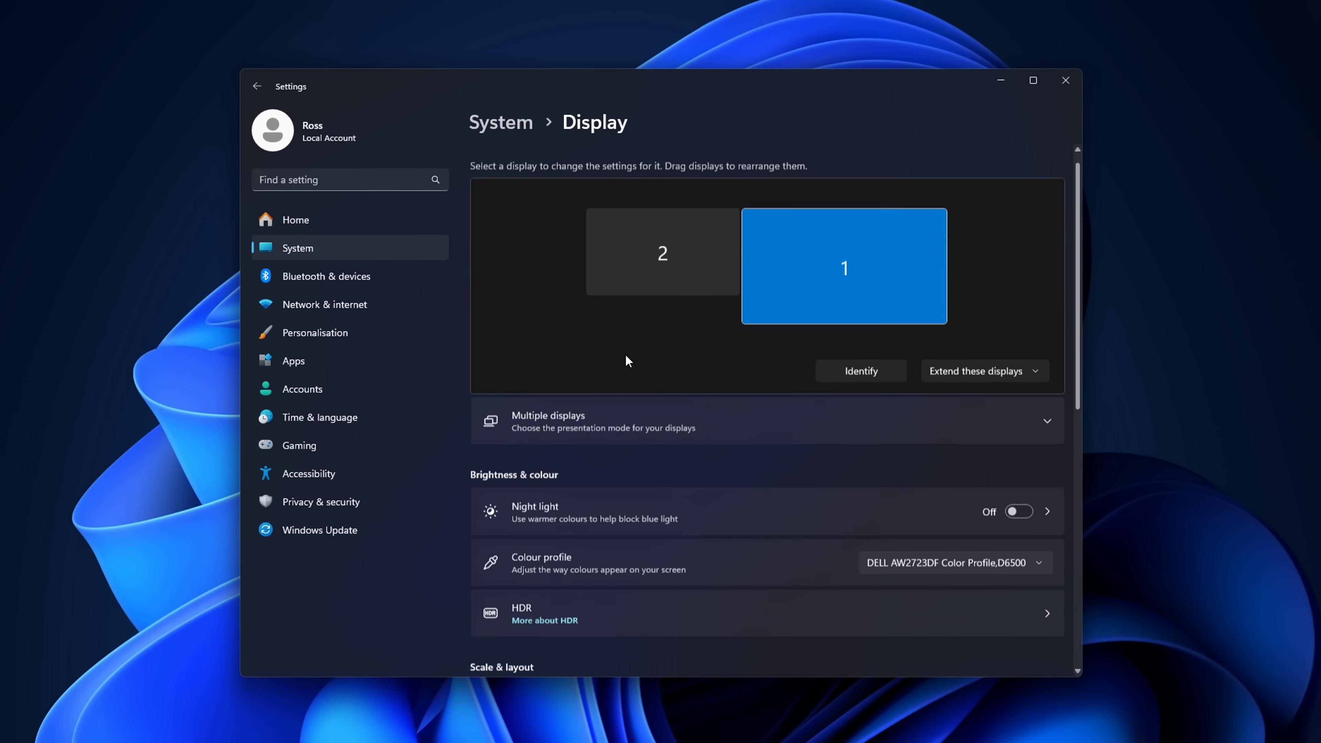
In Graphics settings, give Fortnite High performance on the NVIDIA GeForce RTX 4090.
scroll(625, 360, "down", 6)
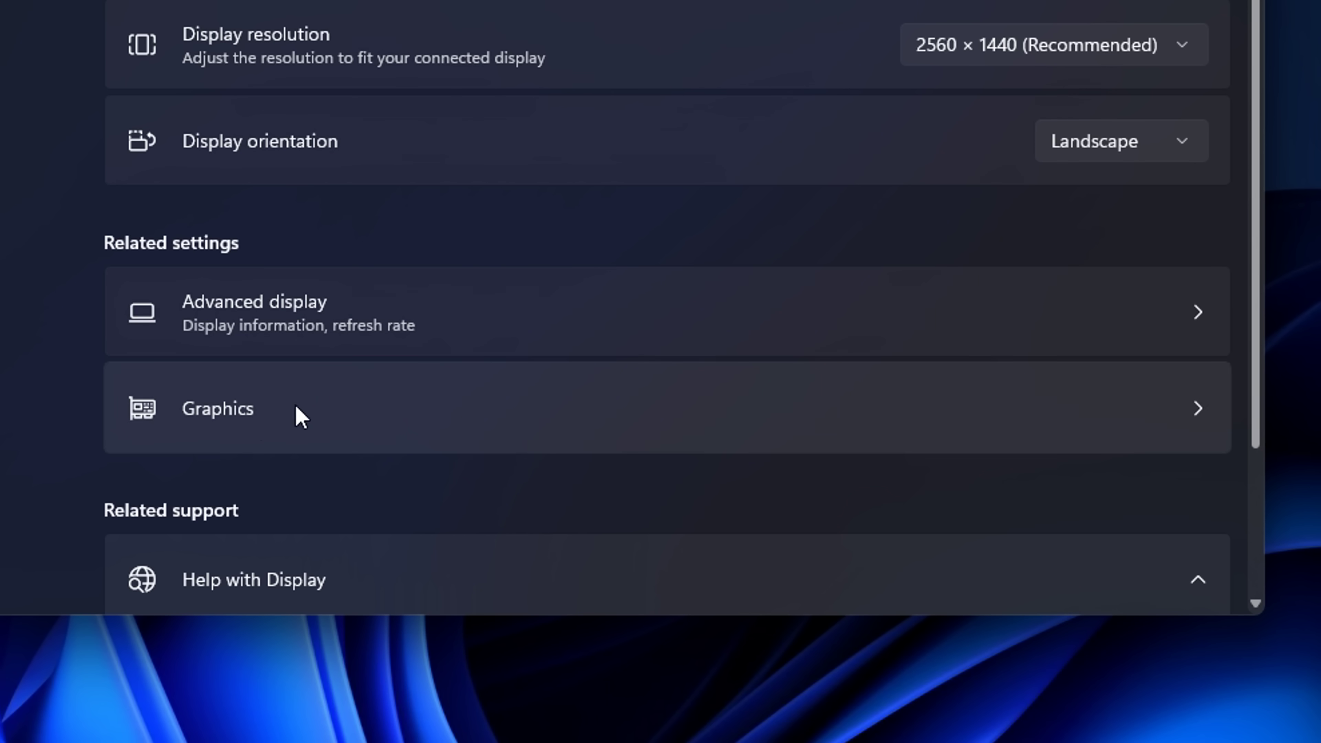
left_click(301, 416)
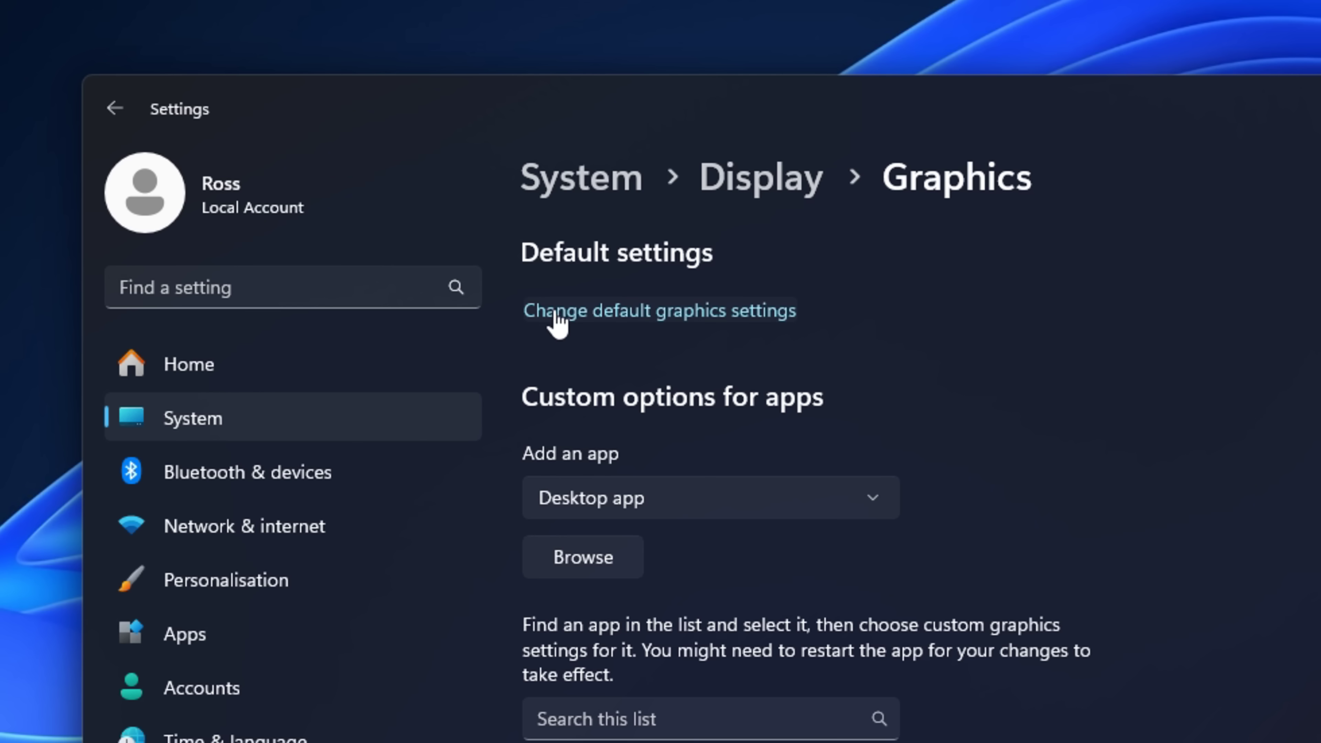
left_click(760, 314)
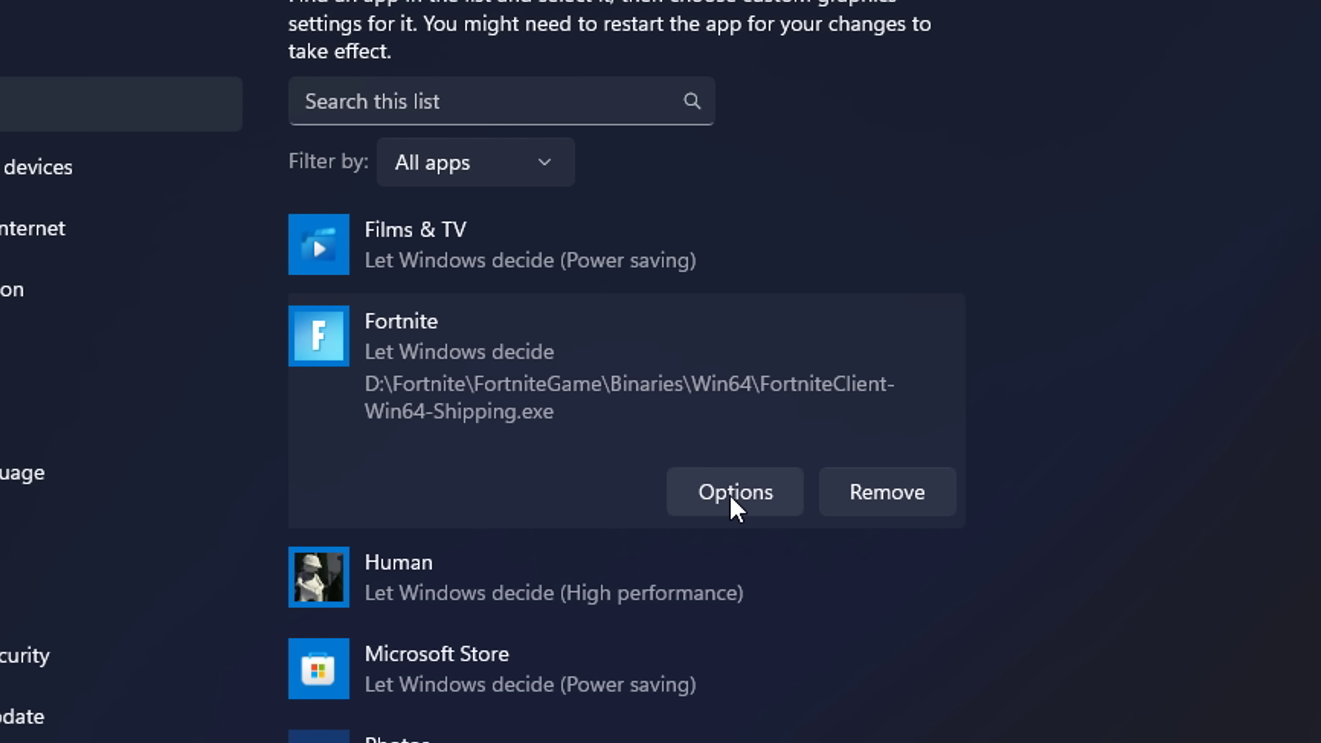
left_click(735, 499)
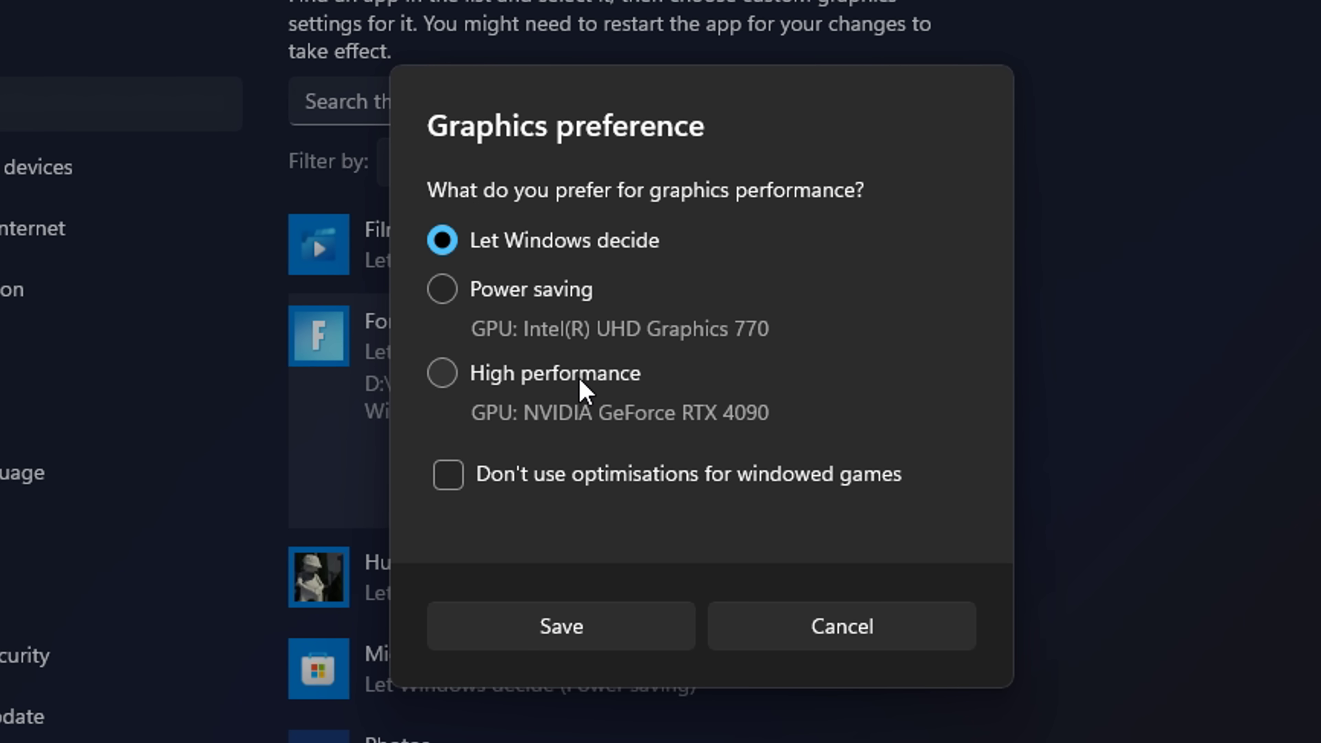
left_click(442, 373)
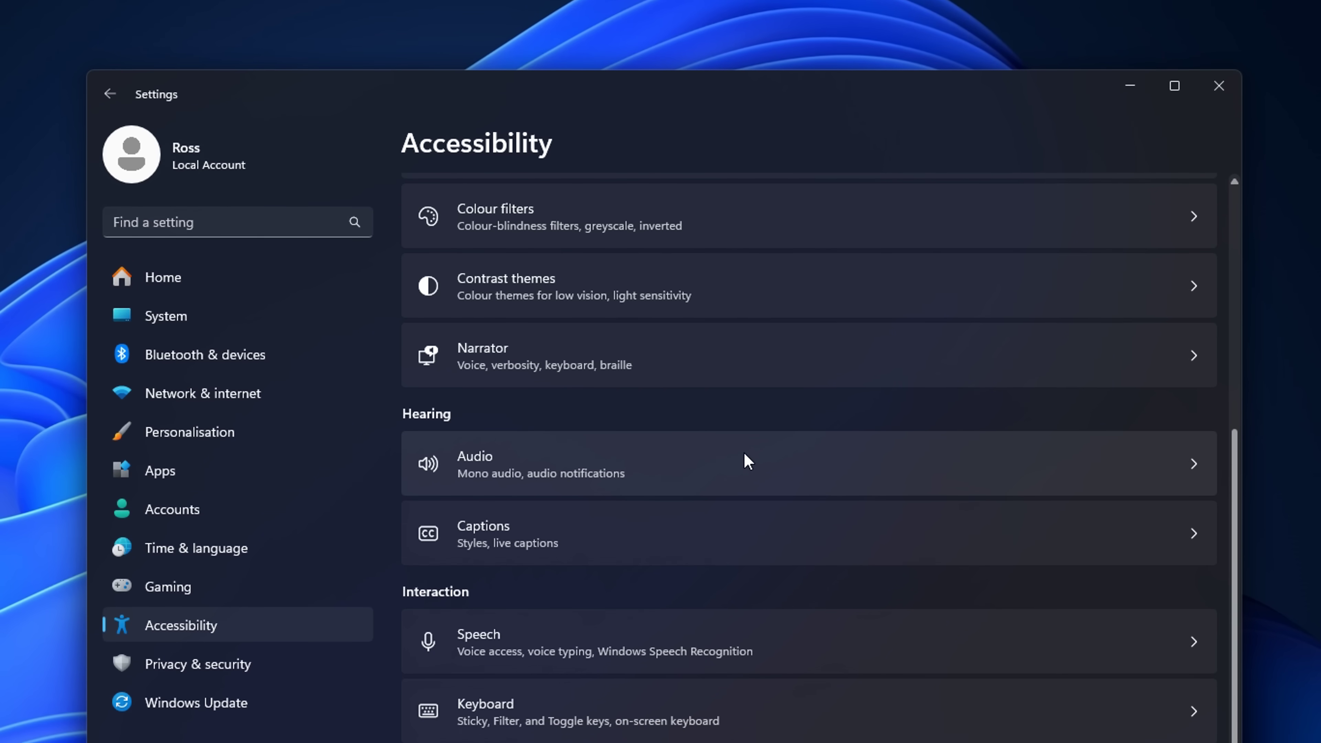
Open the classic Sound control panel and keep Communications activity at Do nothing.
left_click(733, 461)
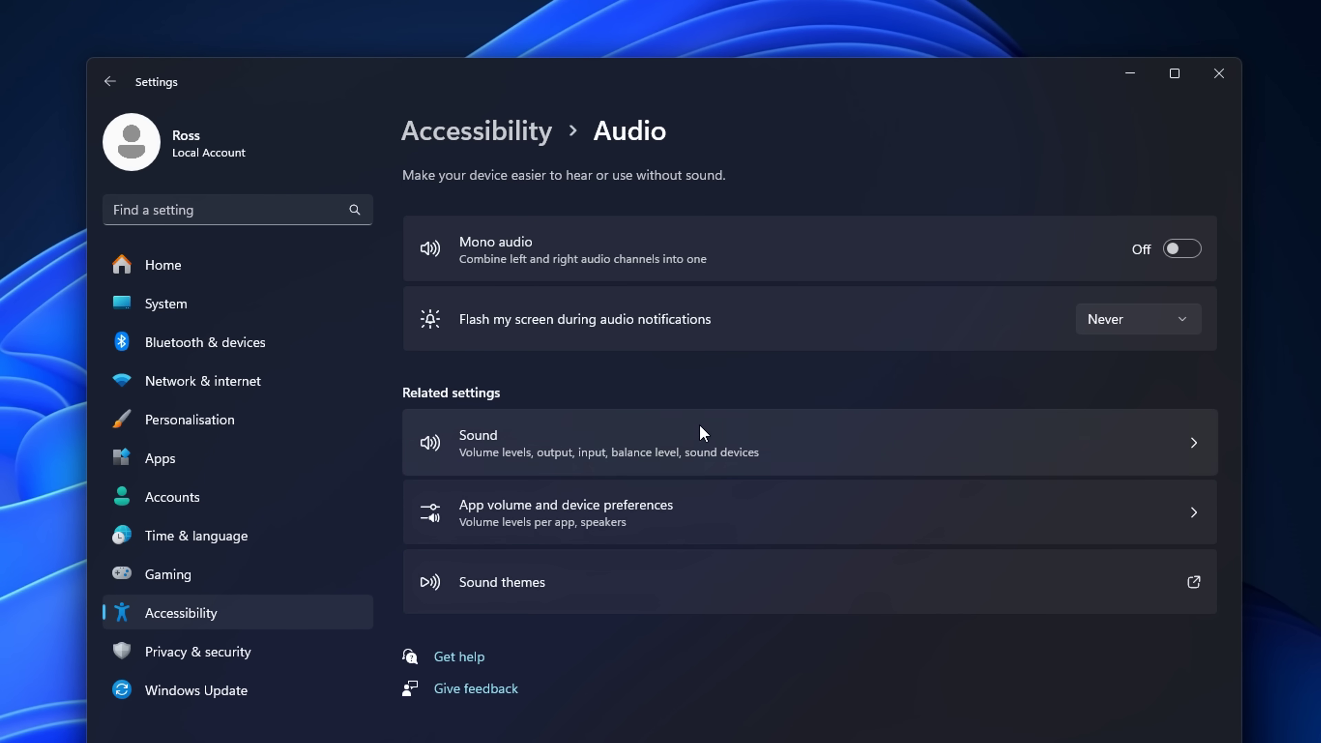
left_click(534, 446)
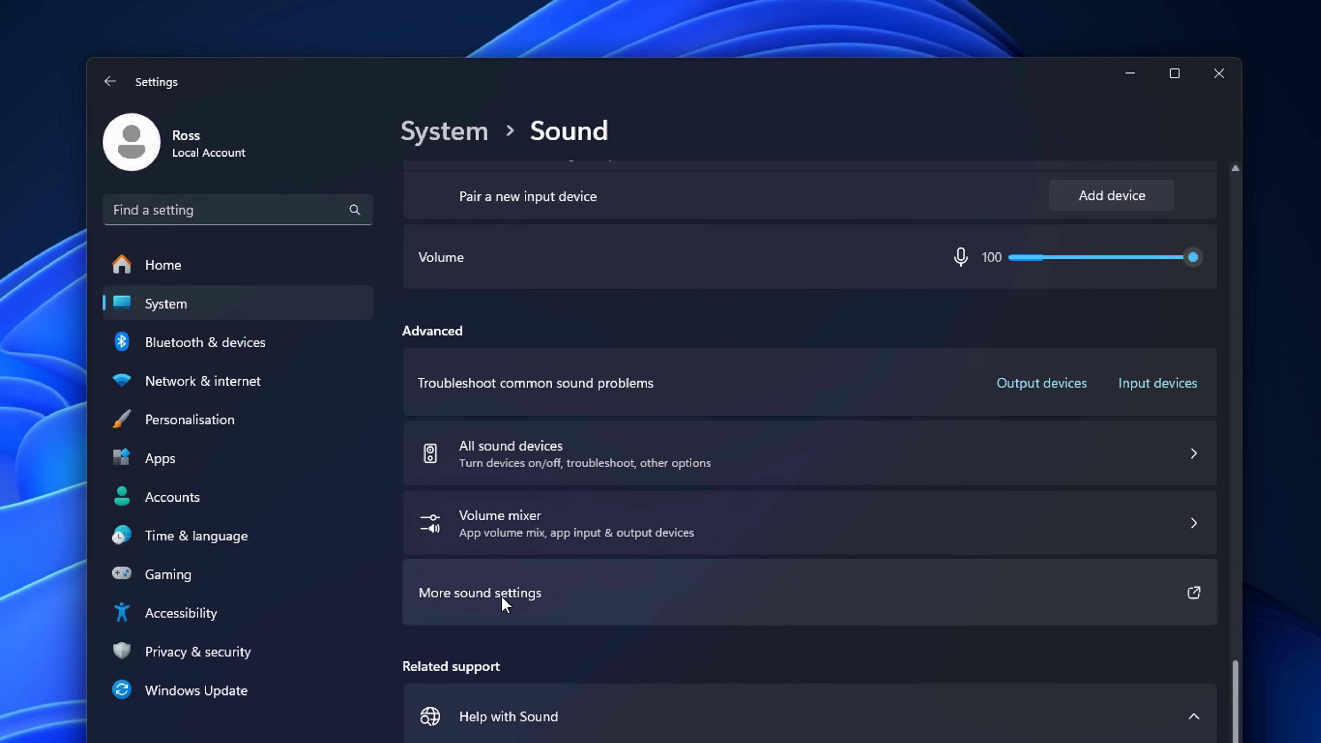
left_click(748, 593)
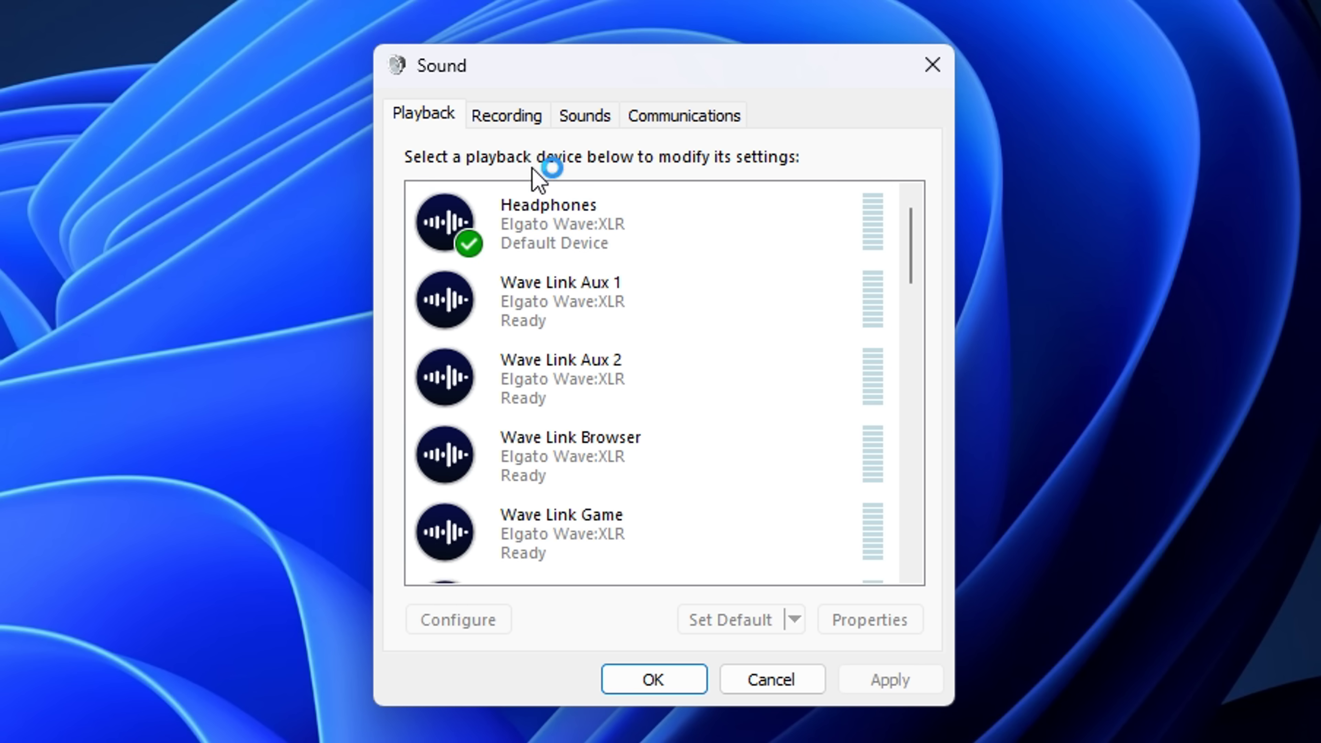
left_click(726, 120)
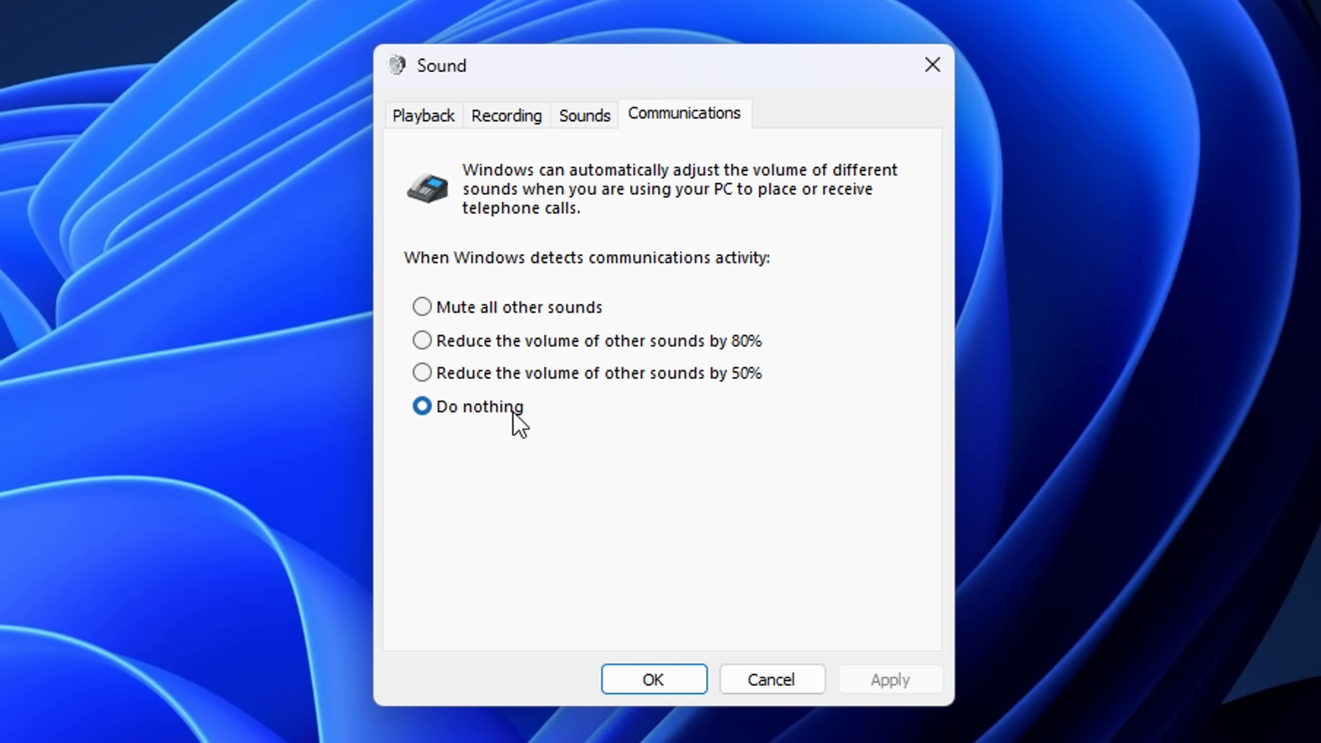
left_click(411, 116)
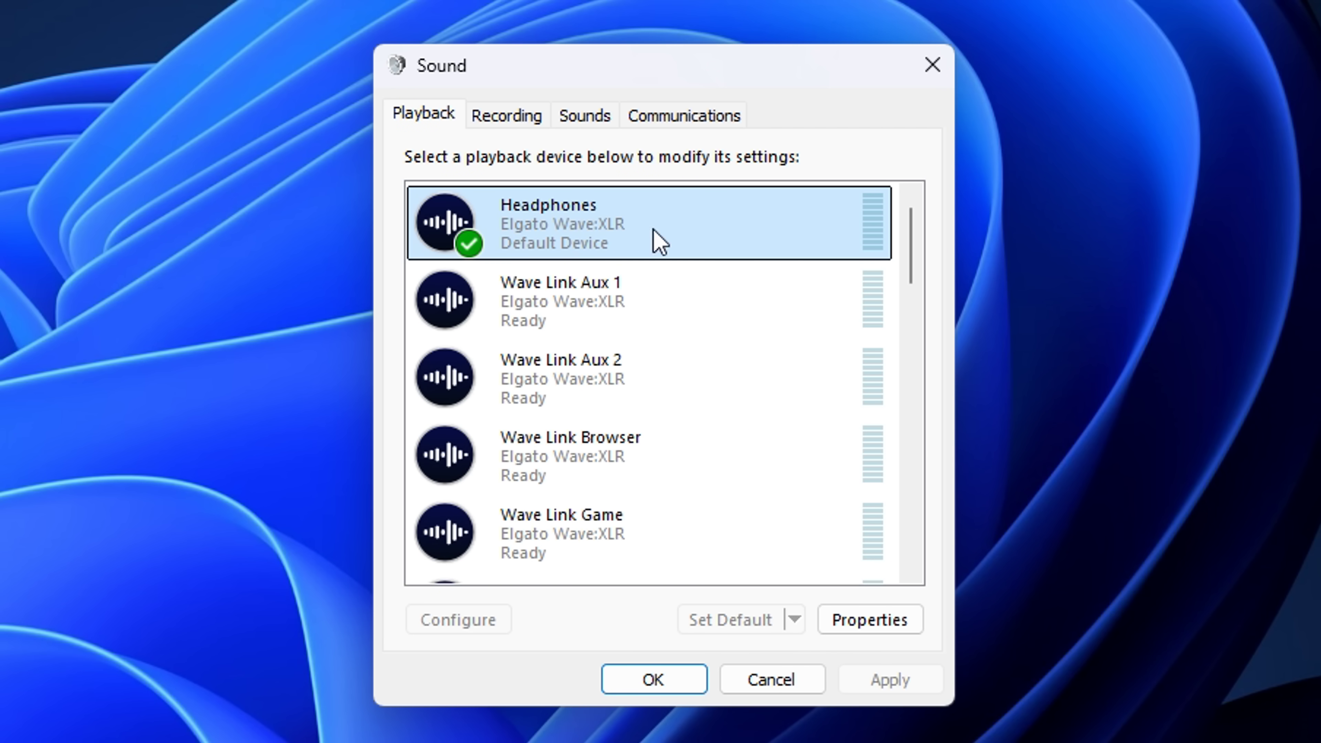
Keep the Headphones' default format at 2 channel, 24 bit, 48000 Hz Studio Quality.
right_click(716, 224)
left_click(861, 428)
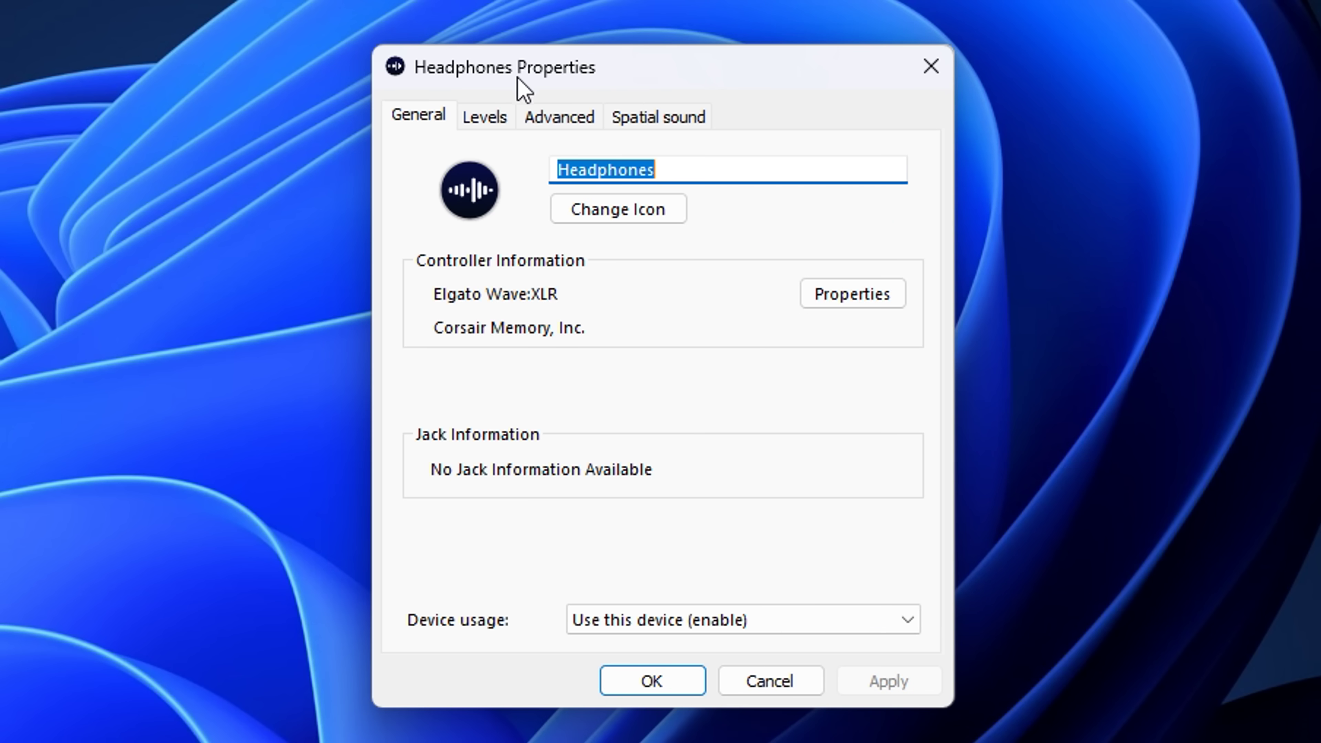
left_click(489, 117)
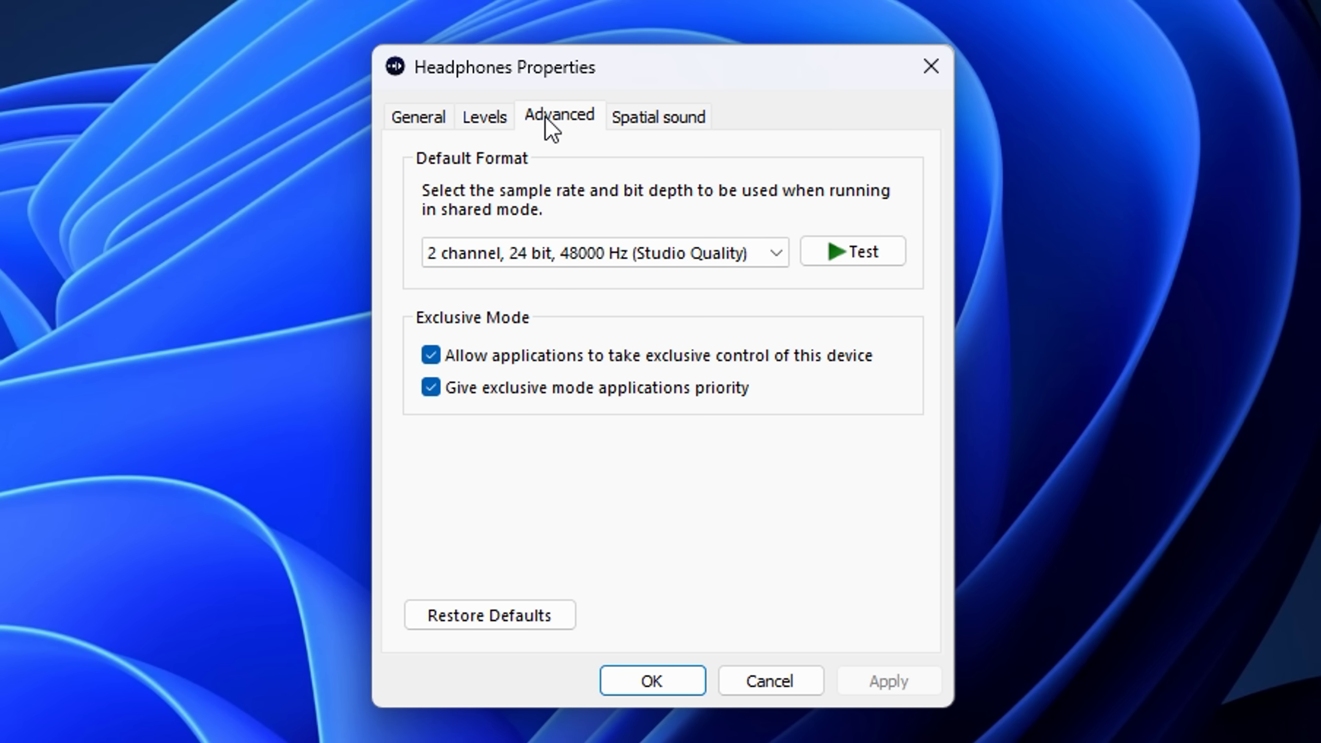
left_click(535, 250)
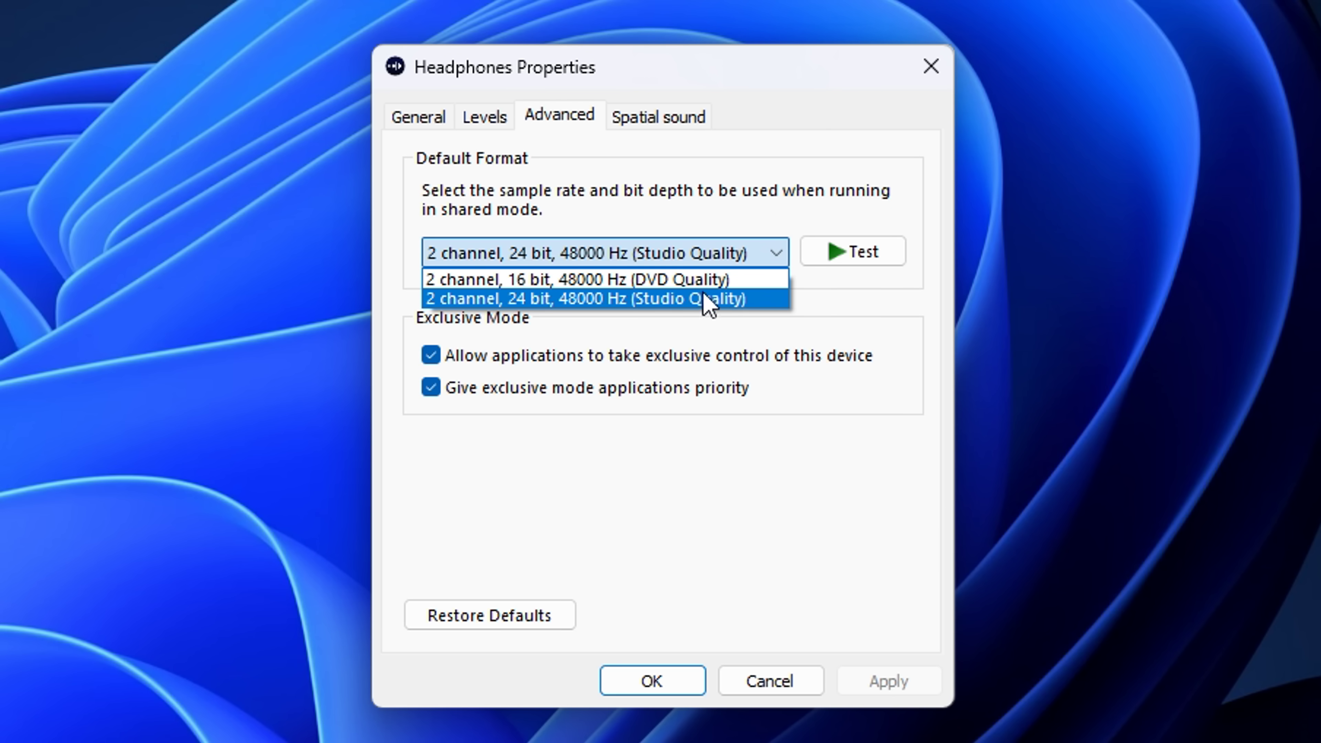
left_click(675, 299)
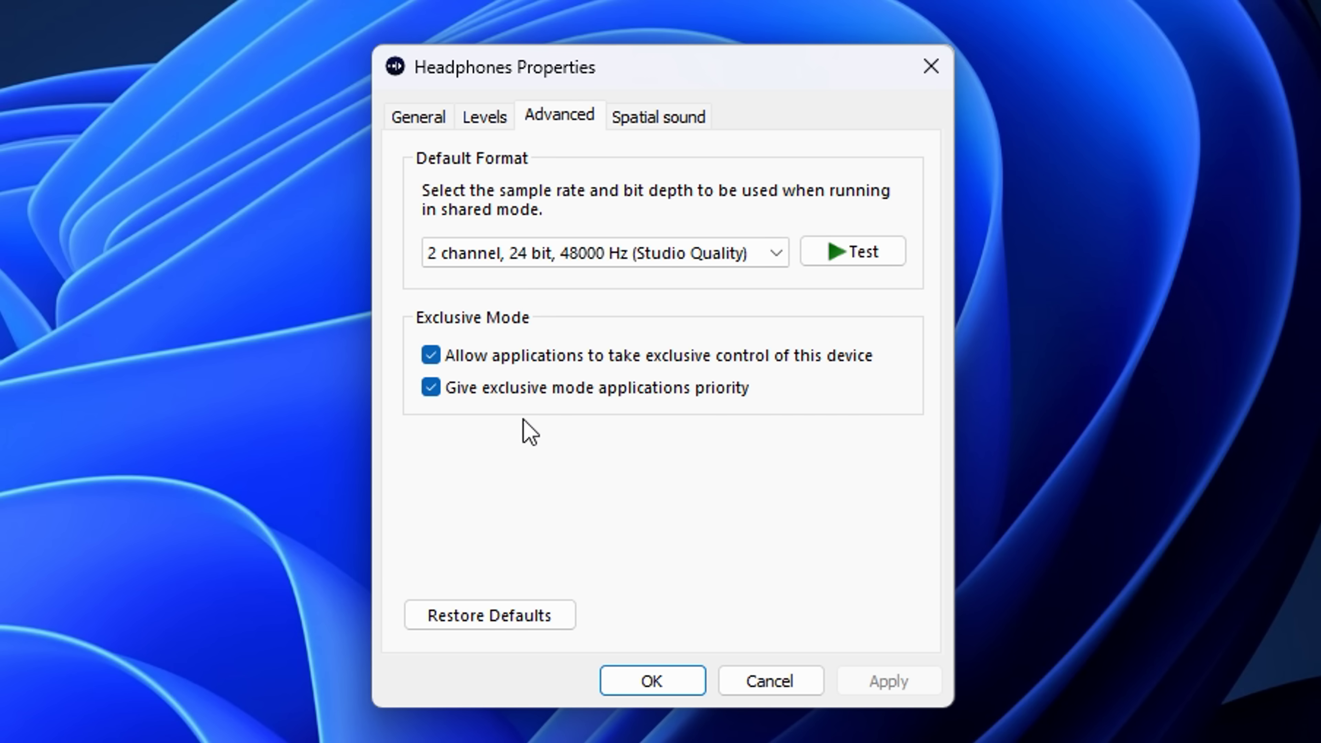
left_click(659, 116)
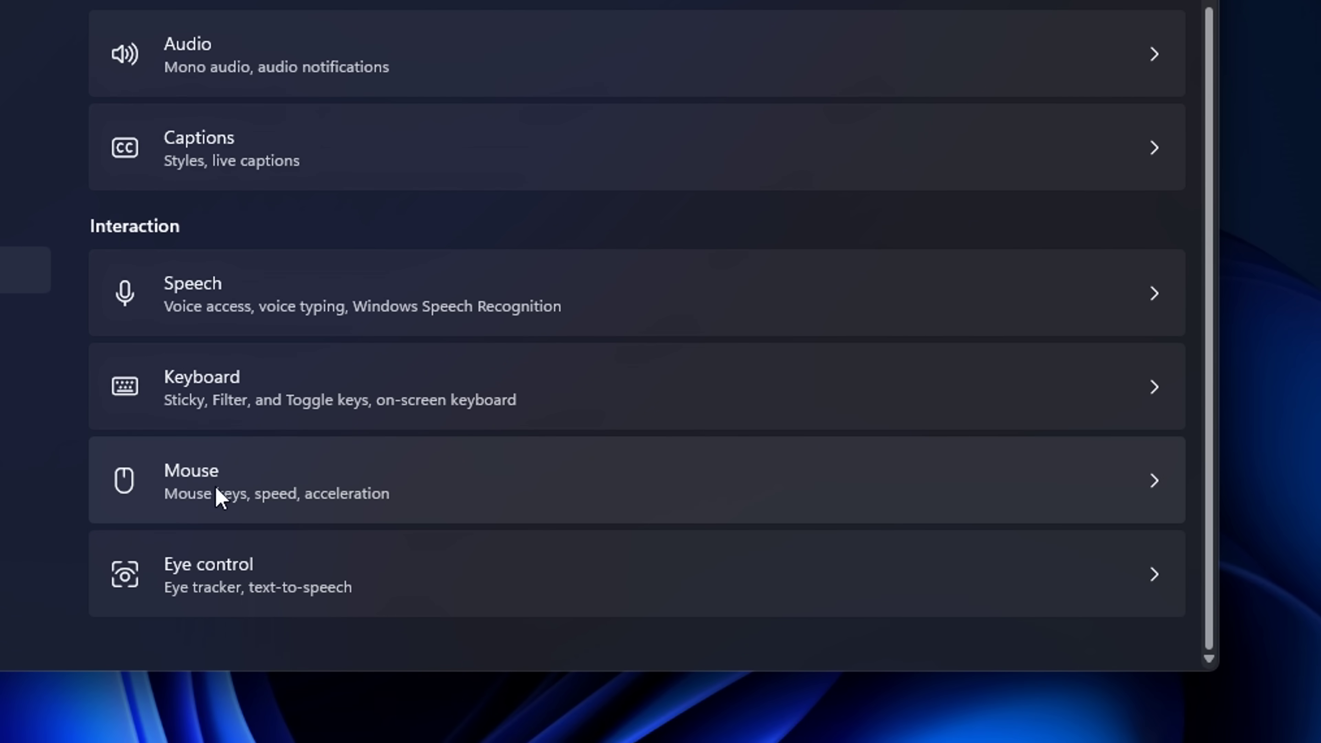
Go from Accessibility > Mouse to Additional mouse settings and show the Pointer Options tab.
left_click(441, 505)
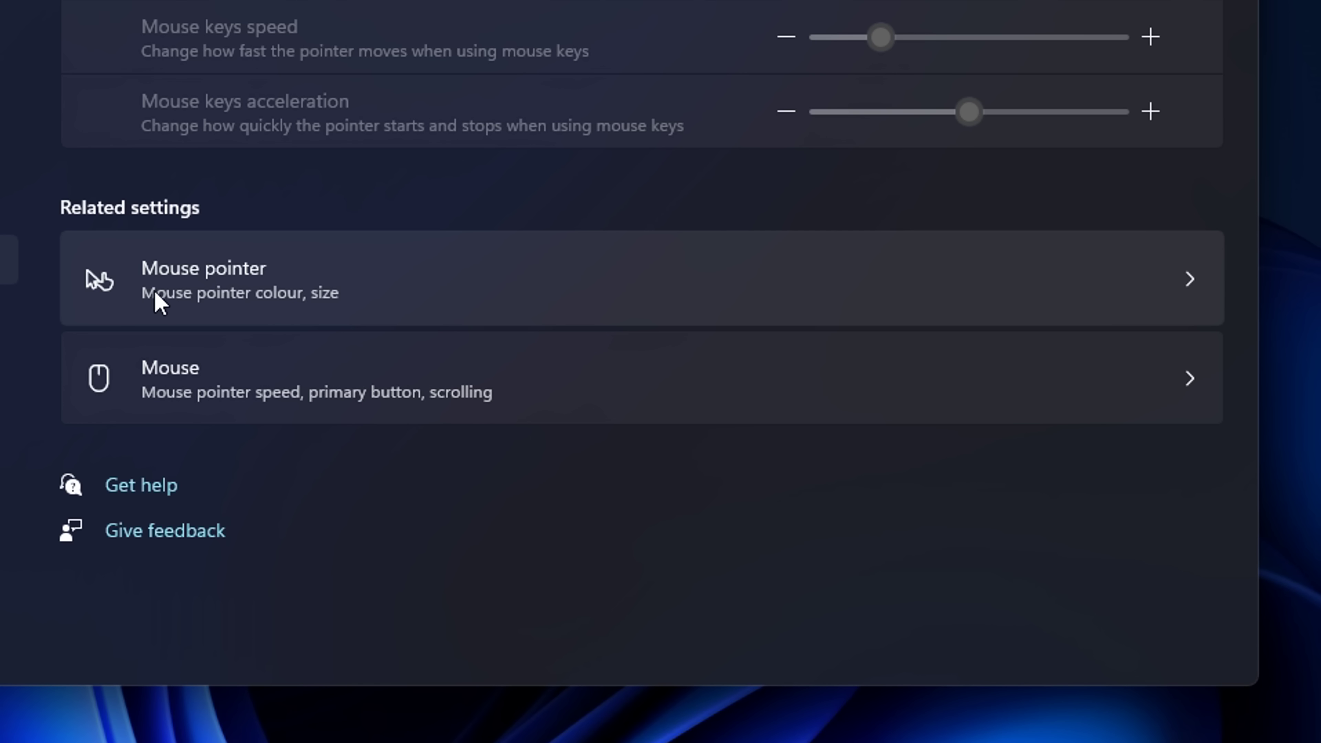
left_click(549, 298)
left_click(786, 498)
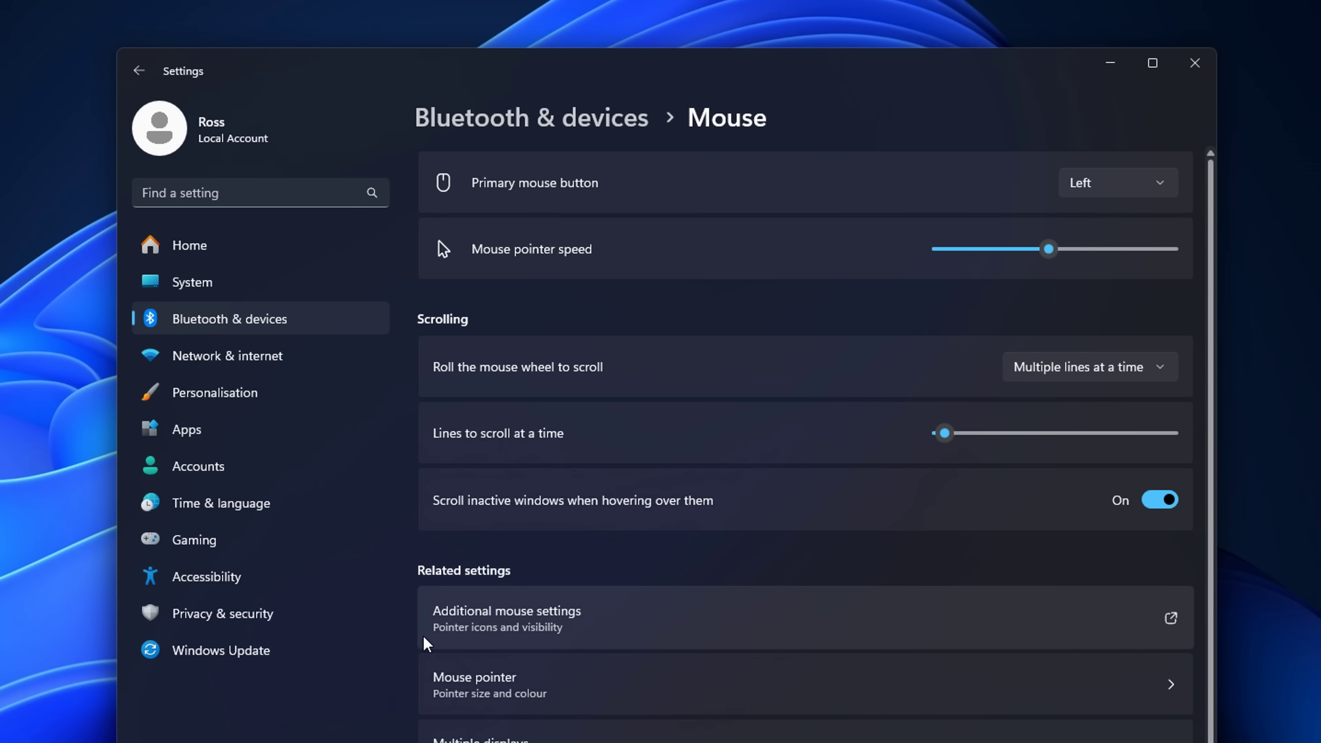
left_click(764, 629)
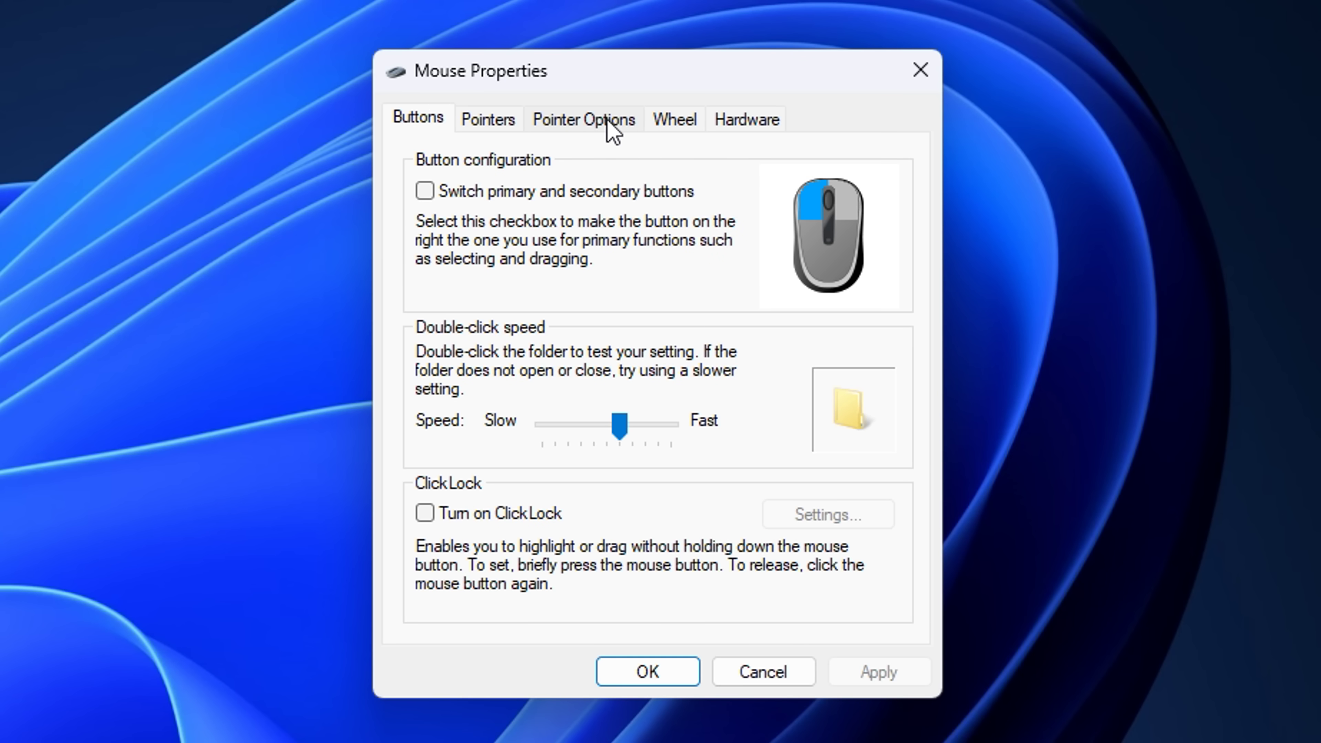
left_click(604, 120)
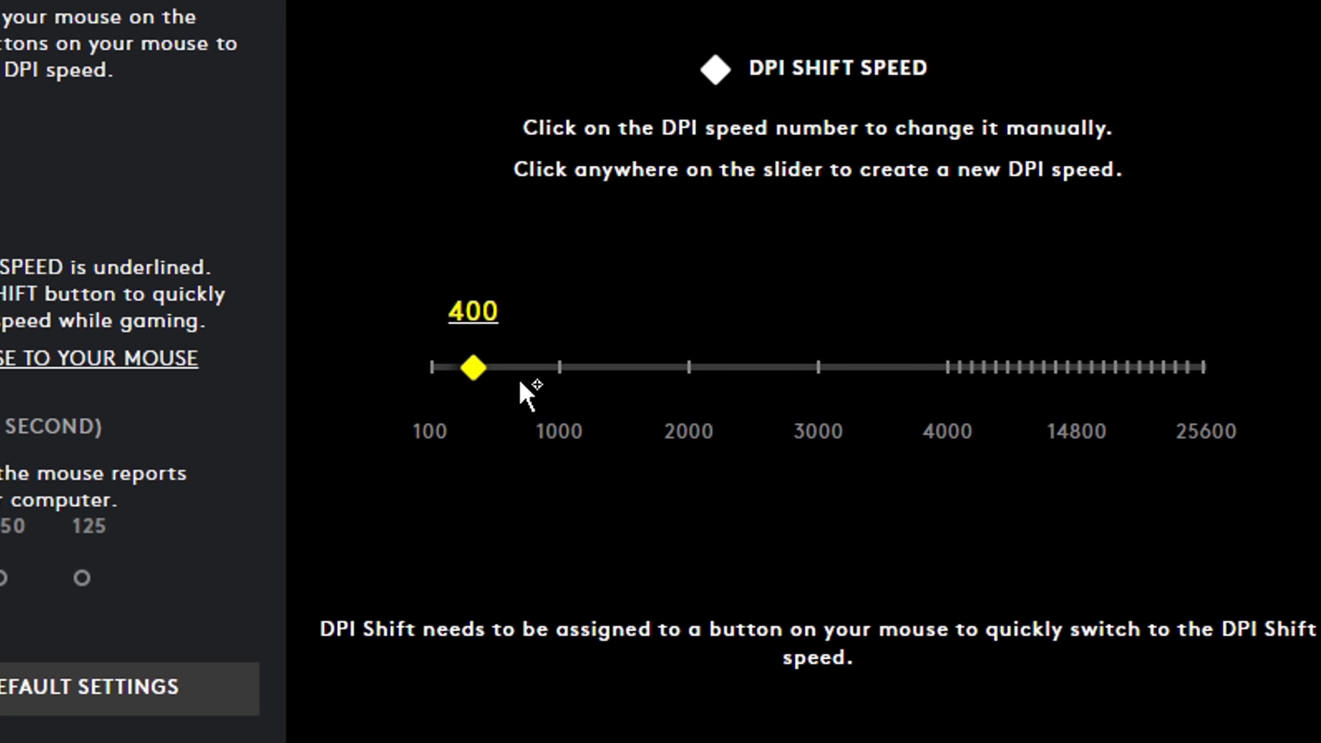
Drag G HUB's DPI slider from 400 to 800 and pick the 1000 report rate.
left_click_drag(477, 368, 530, 367)
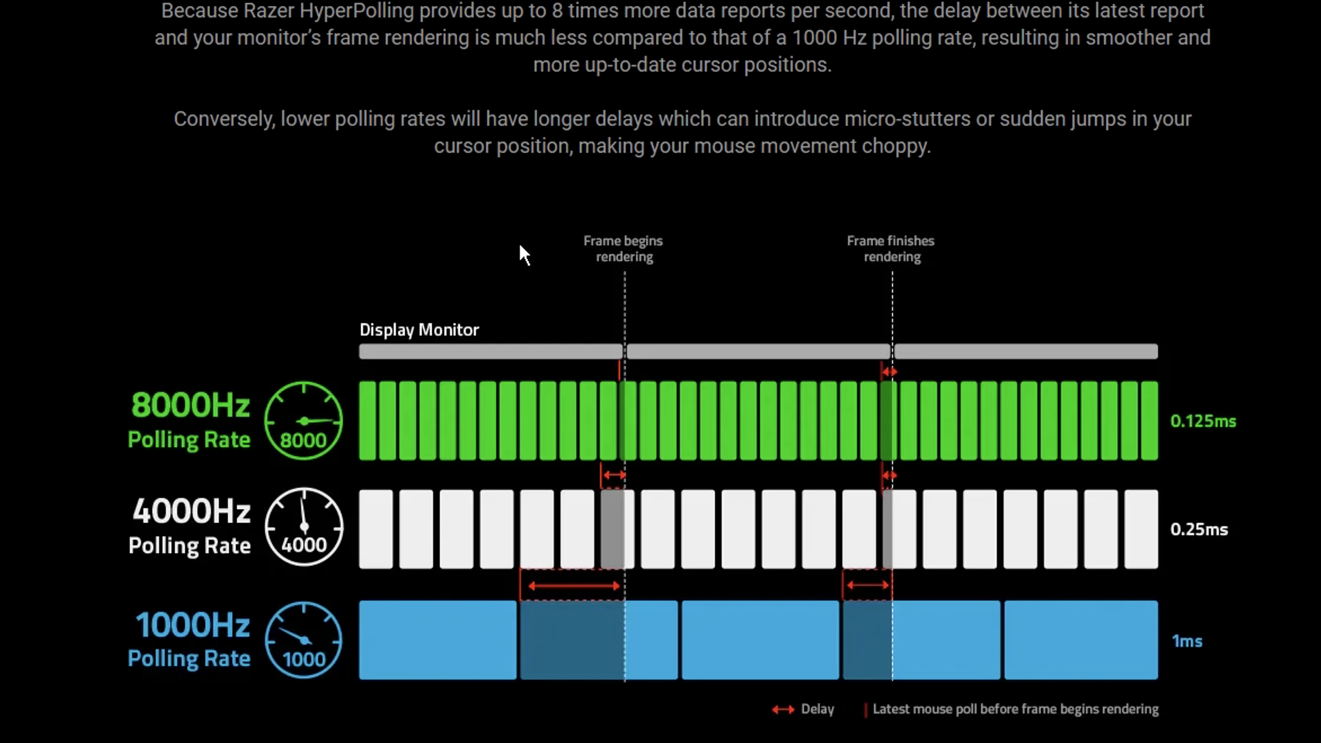
scroll(519, 257, "up", 3)
scroll(507, 275, "down", 4)
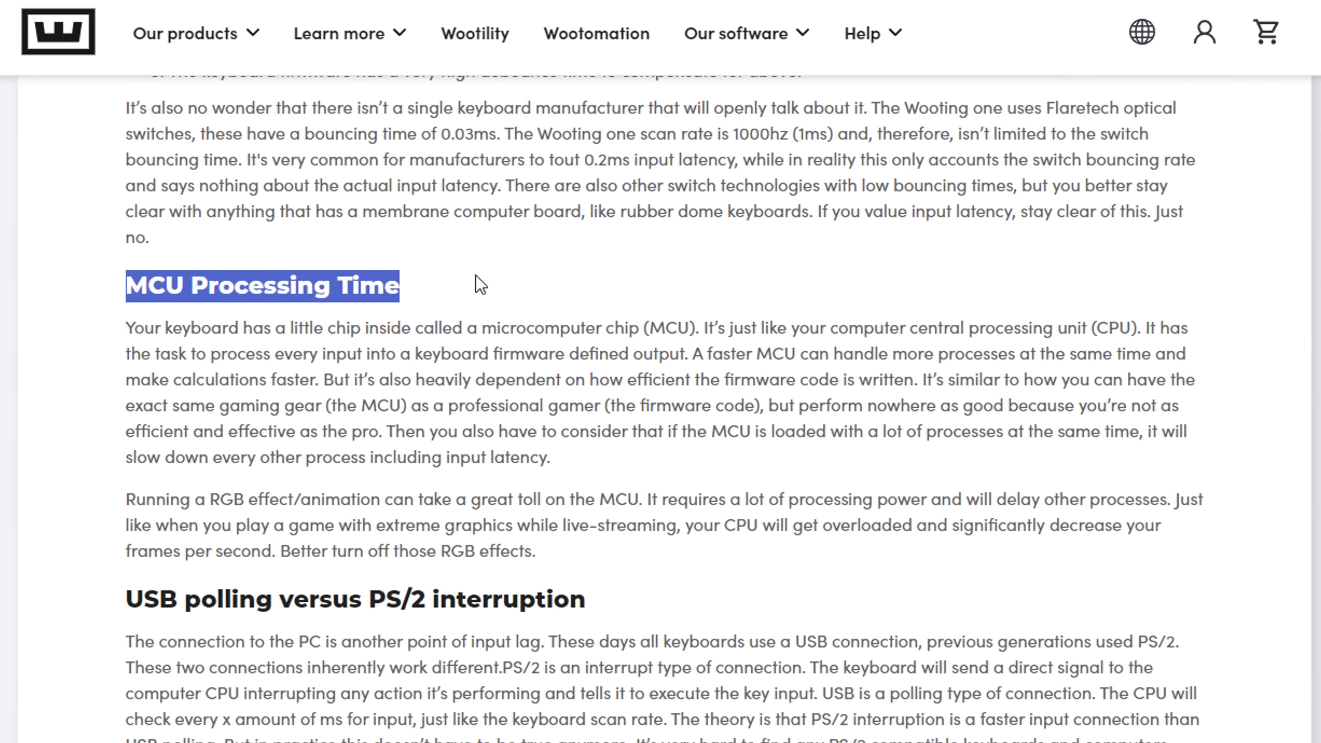
left_click(534, 270)
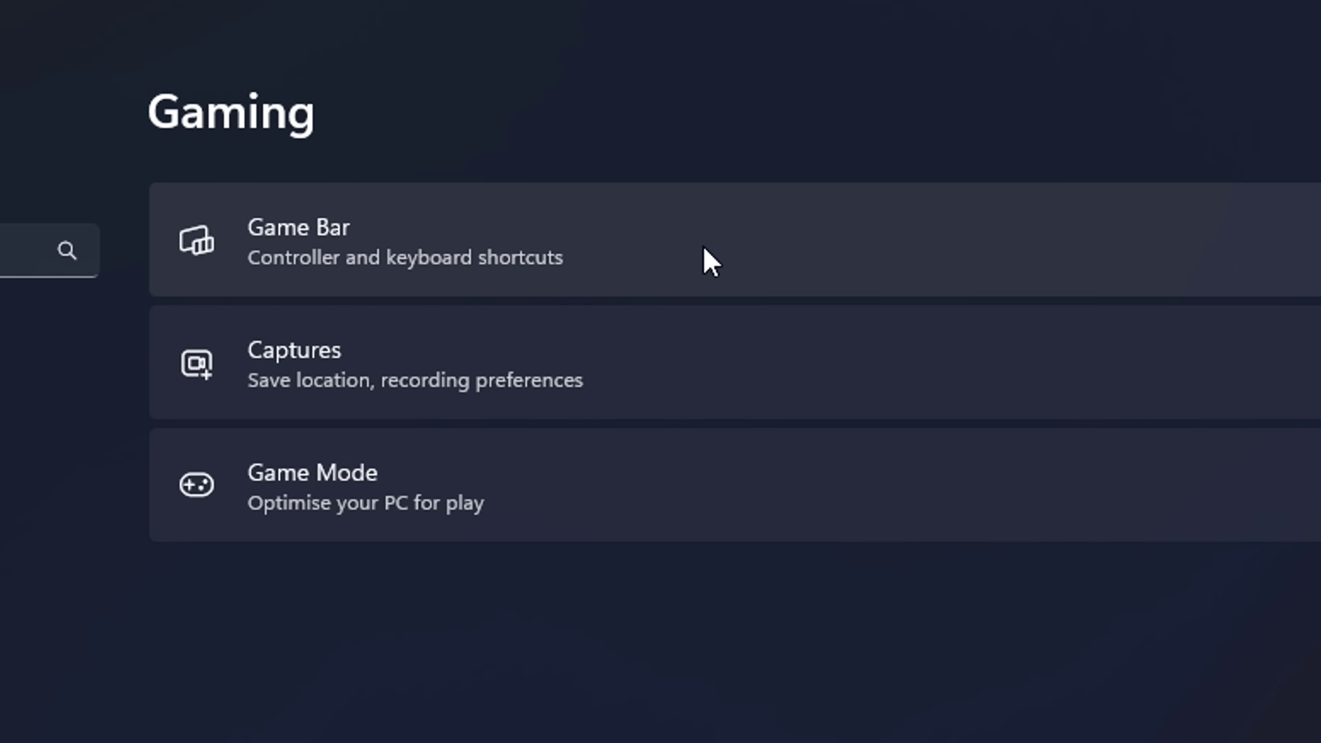
Look through the Game Bar and Captures options, then confirm Game Mode is On.
left_click(703, 248)
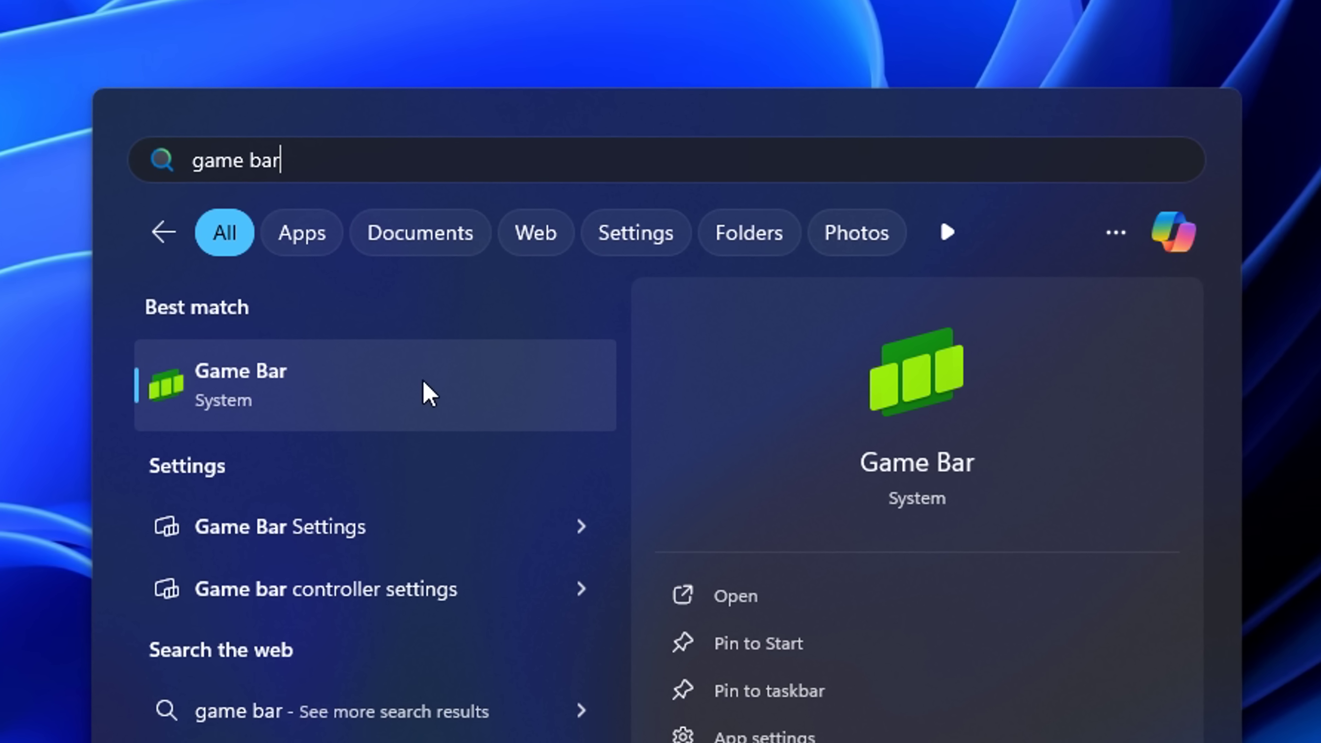
left_click(311, 404)
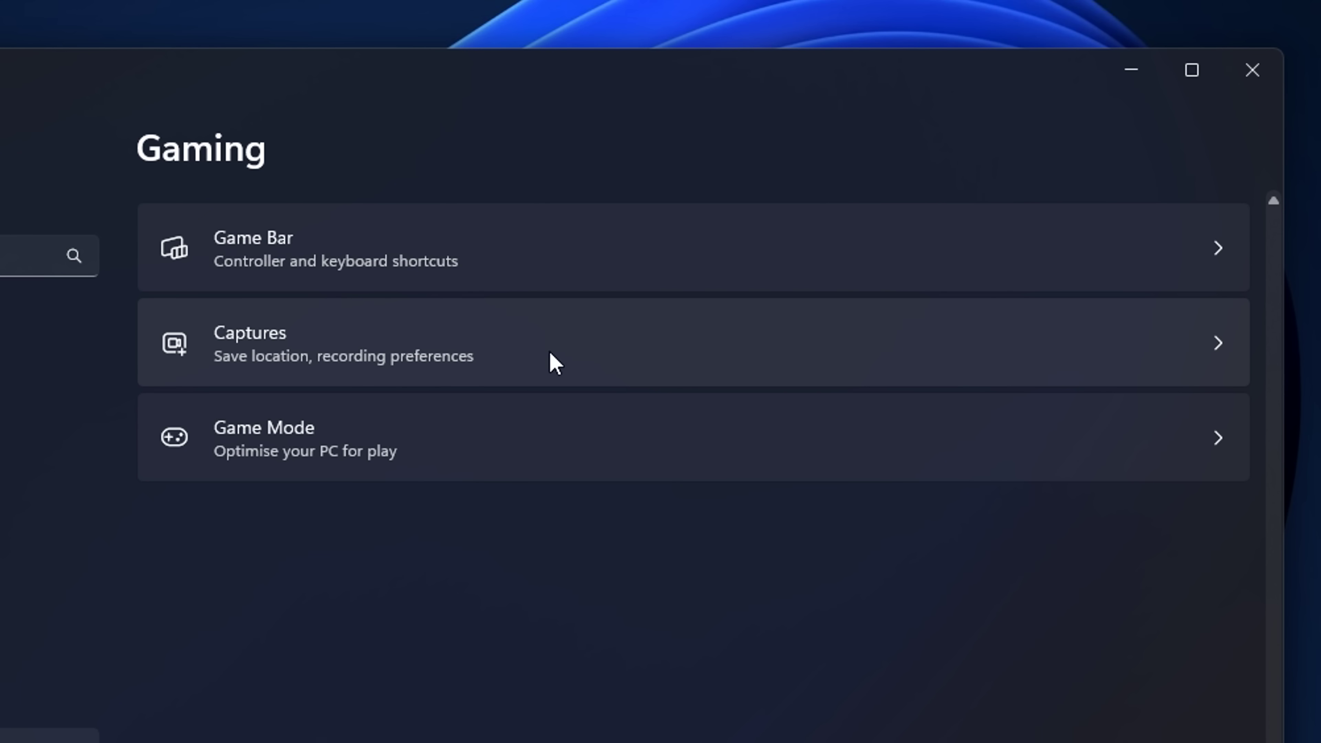
left_click(588, 361)
left_click(526, 450)
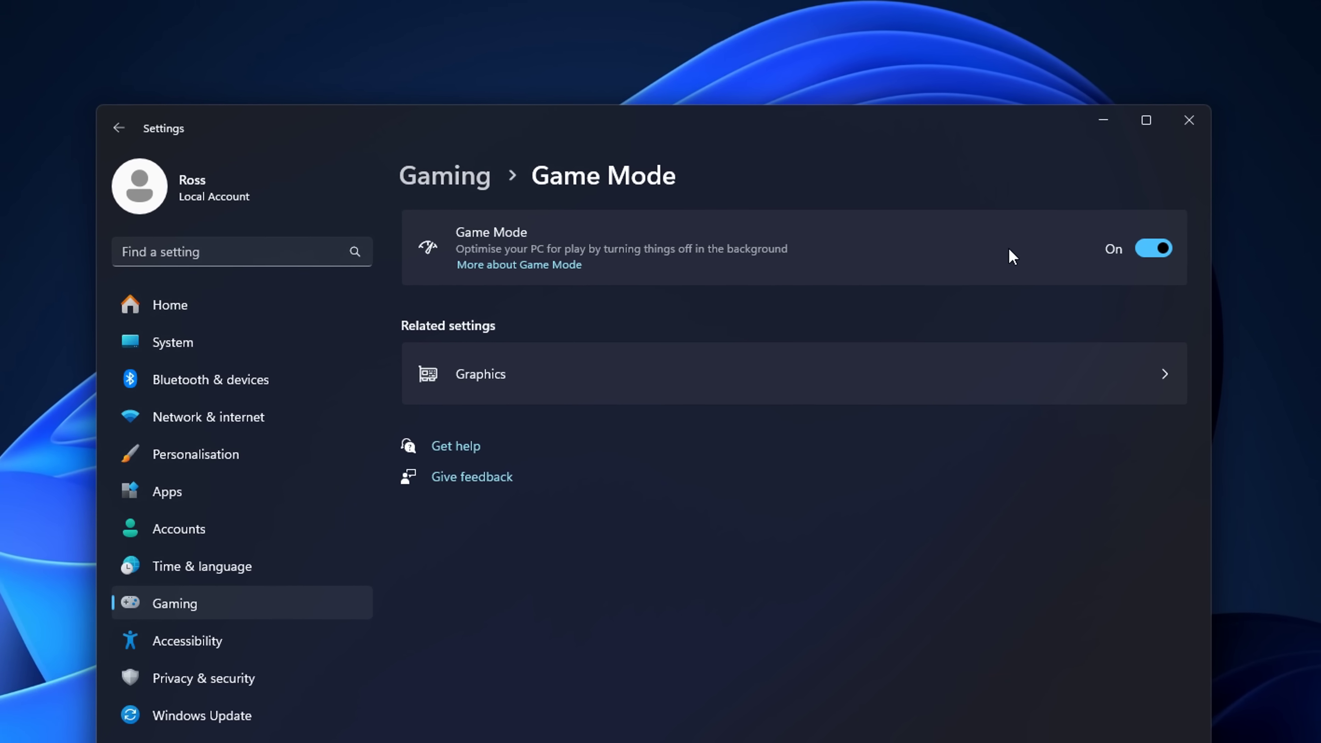
left_click(167, 491)
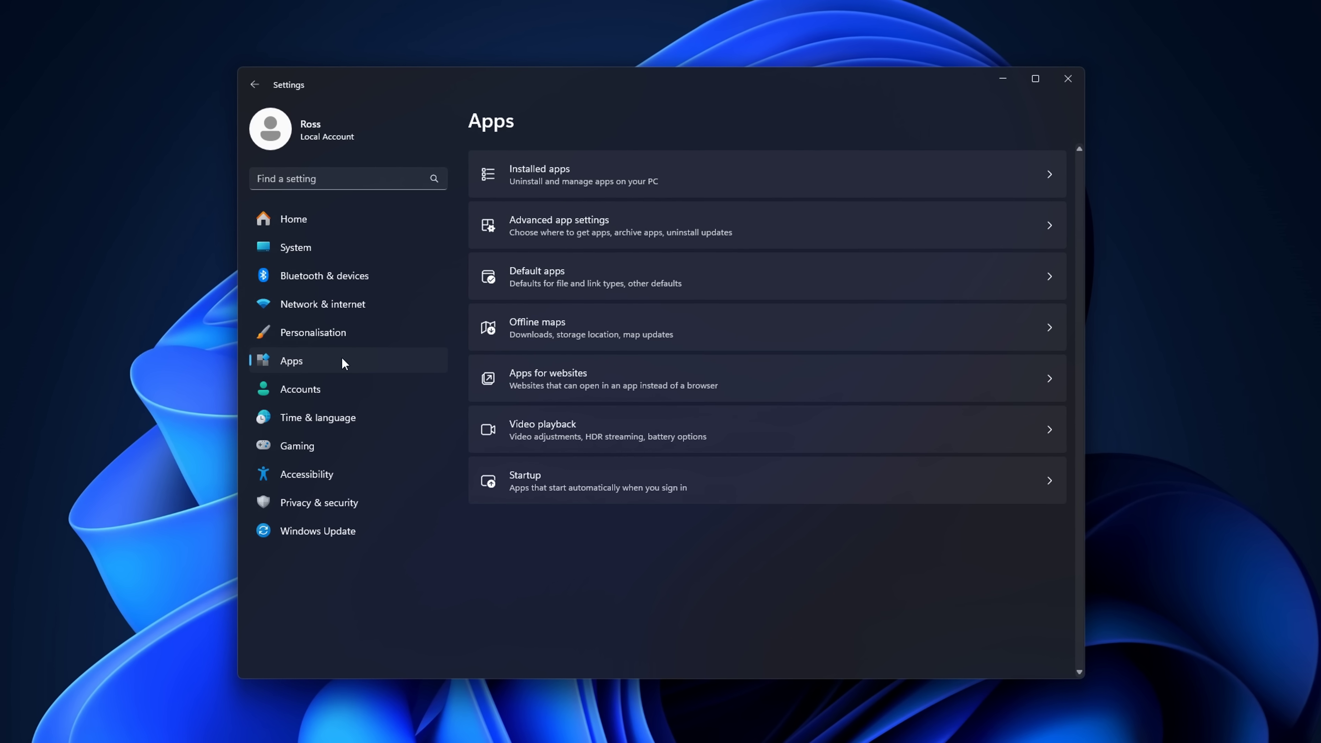
Uninstall Microsoft OneDrive from the Installed apps list.
left_click(630, 169)
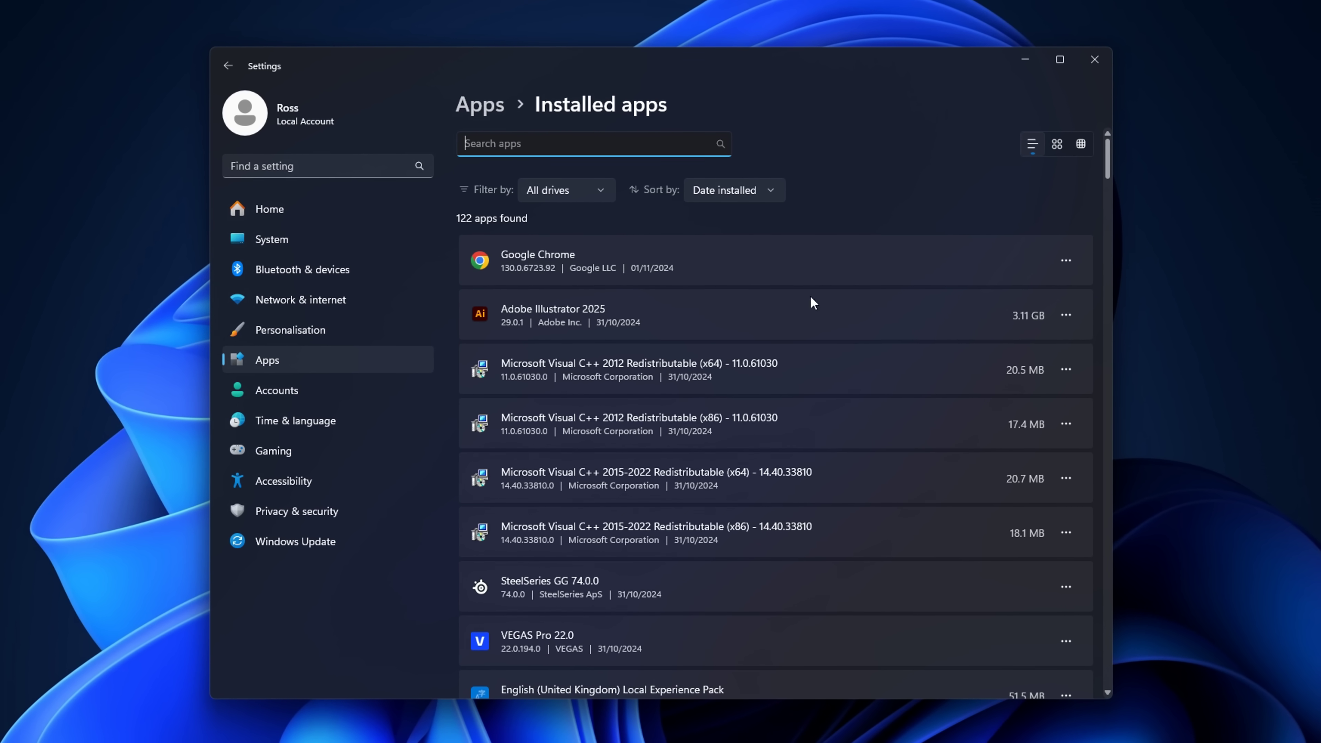
scroll(804, 333, "down", 1)
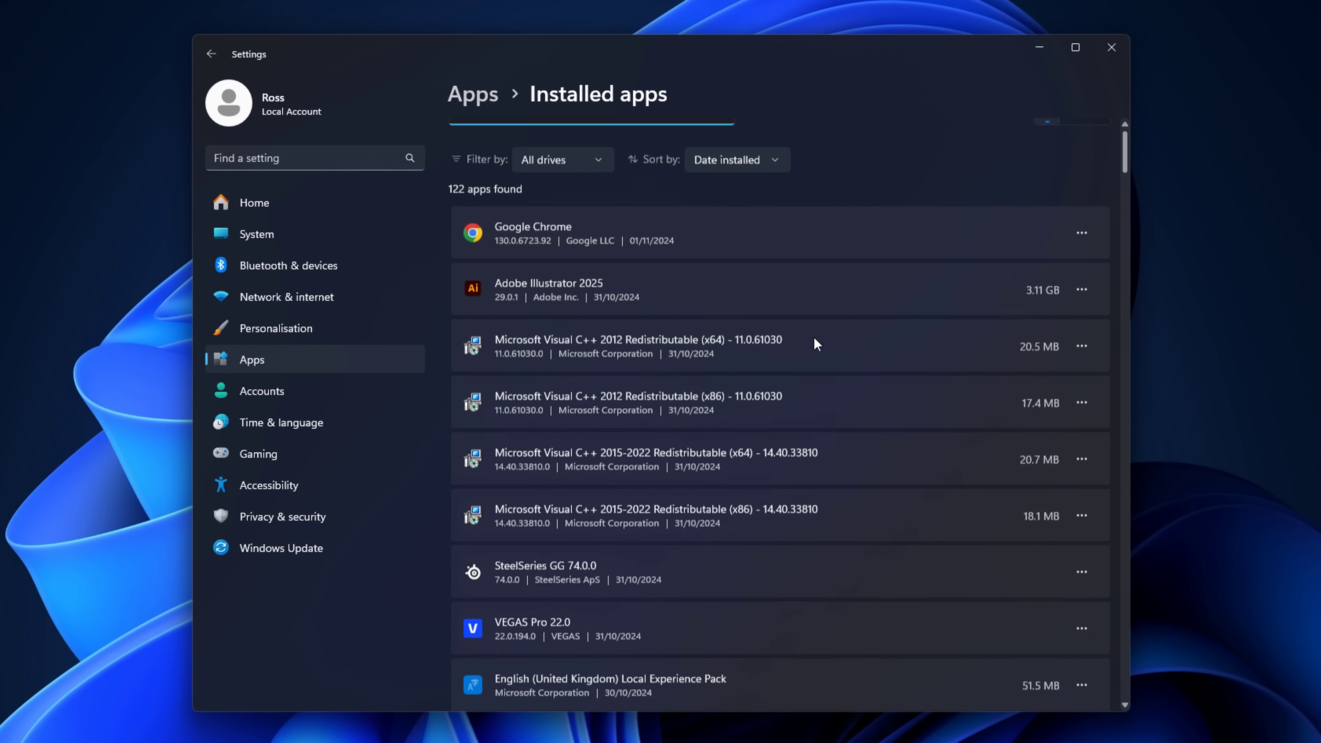
scroll(814, 343, "down", 5)
left_click(1085, 368)
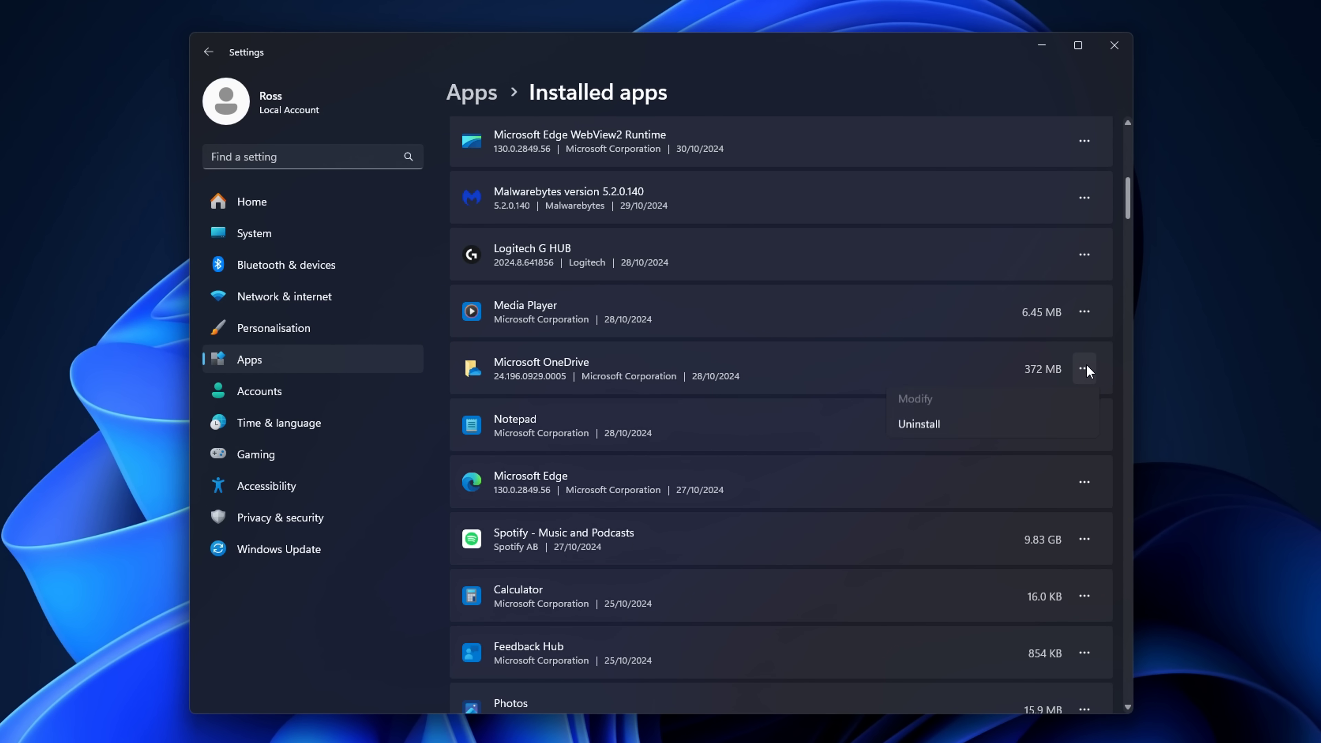
left_click(974, 423)
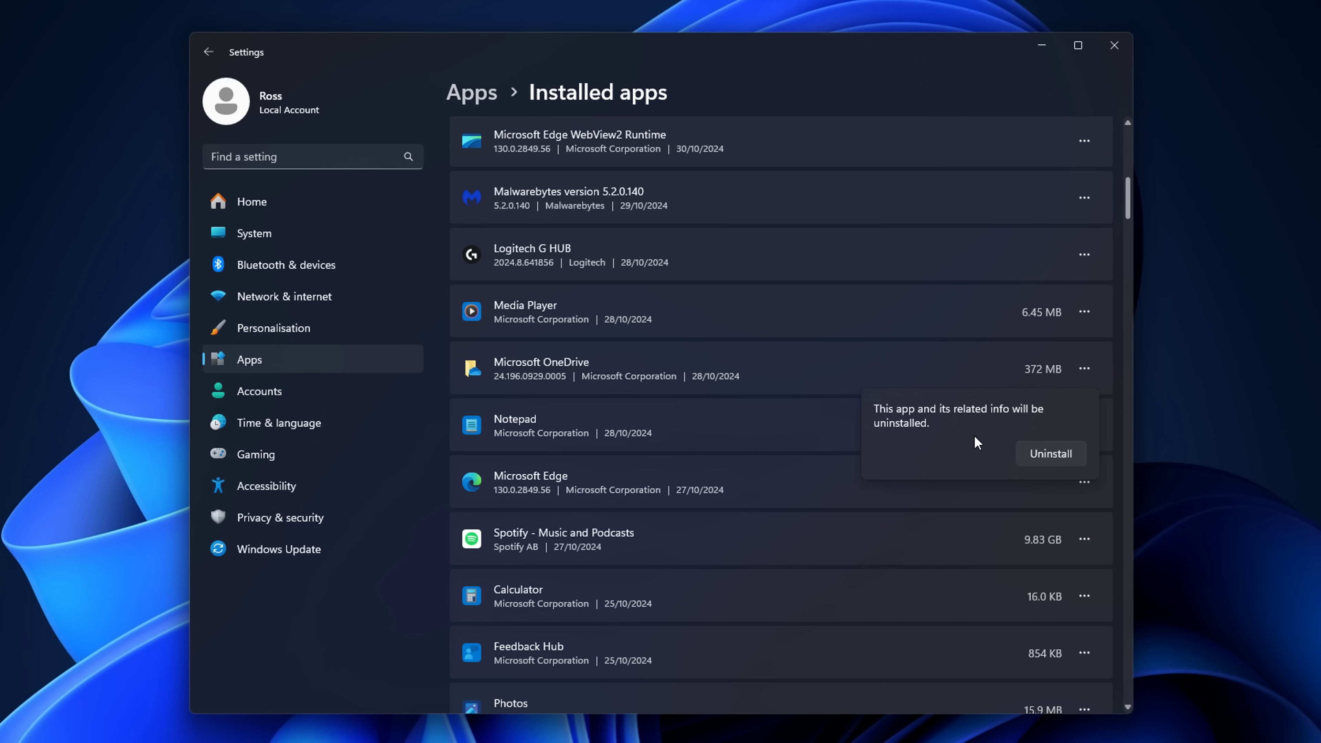
left_click(1051, 453)
scroll(721, 309, "down", 5)
scroll(734, 330, "up", 1)
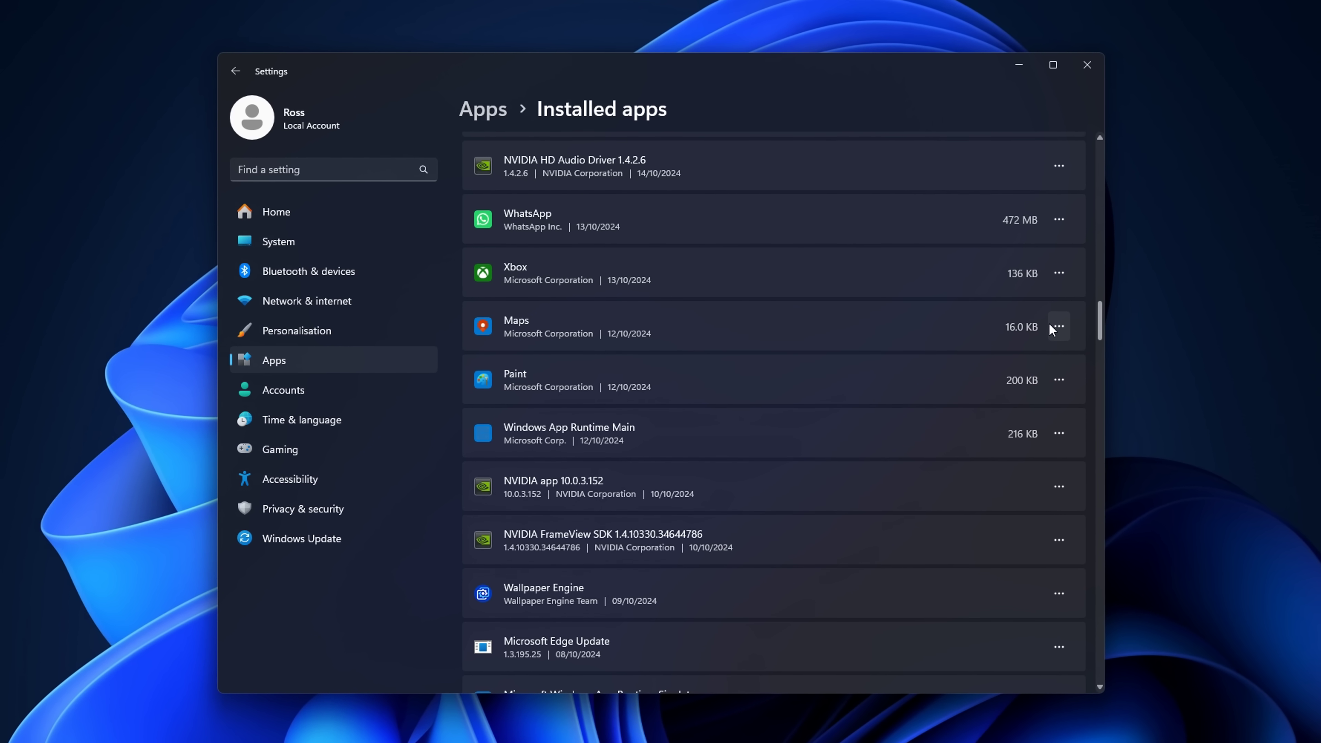
Set the Maps app's background permission to Never in its advanced options.
left_click(1066, 325)
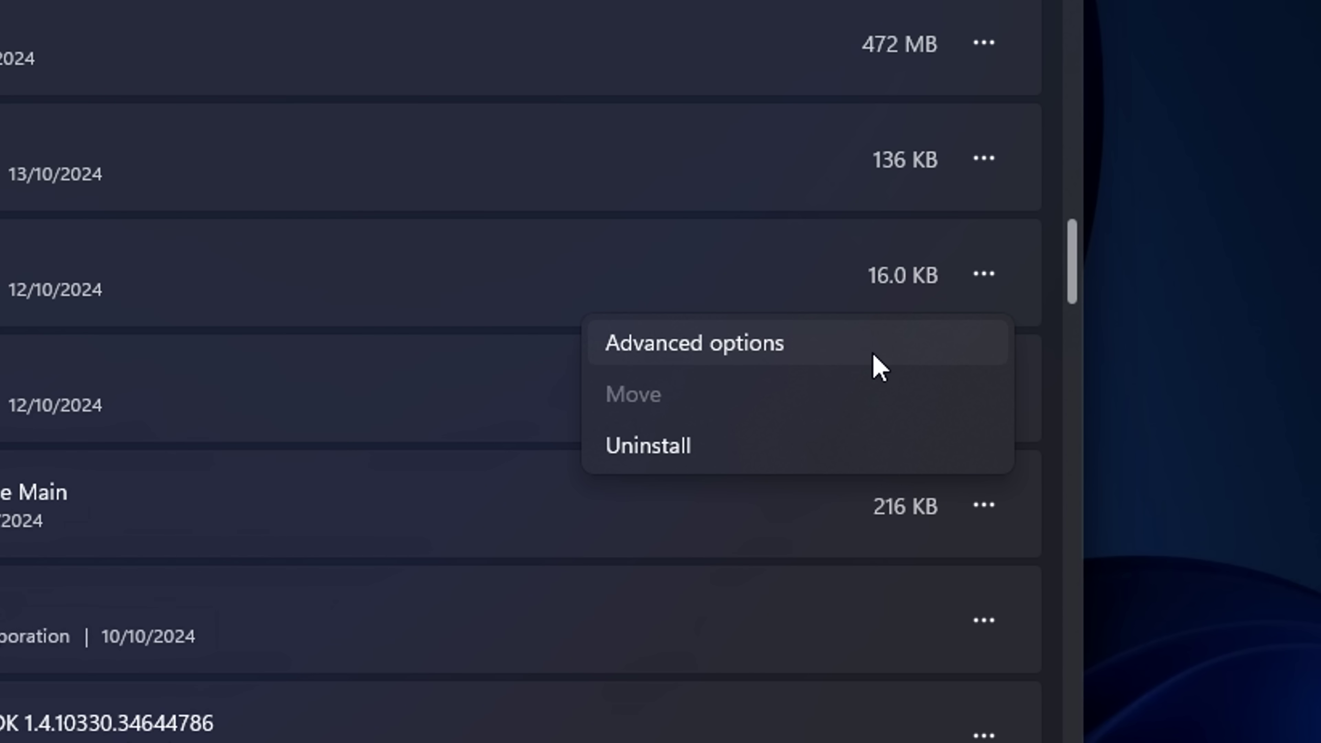
left_click(874, 357)
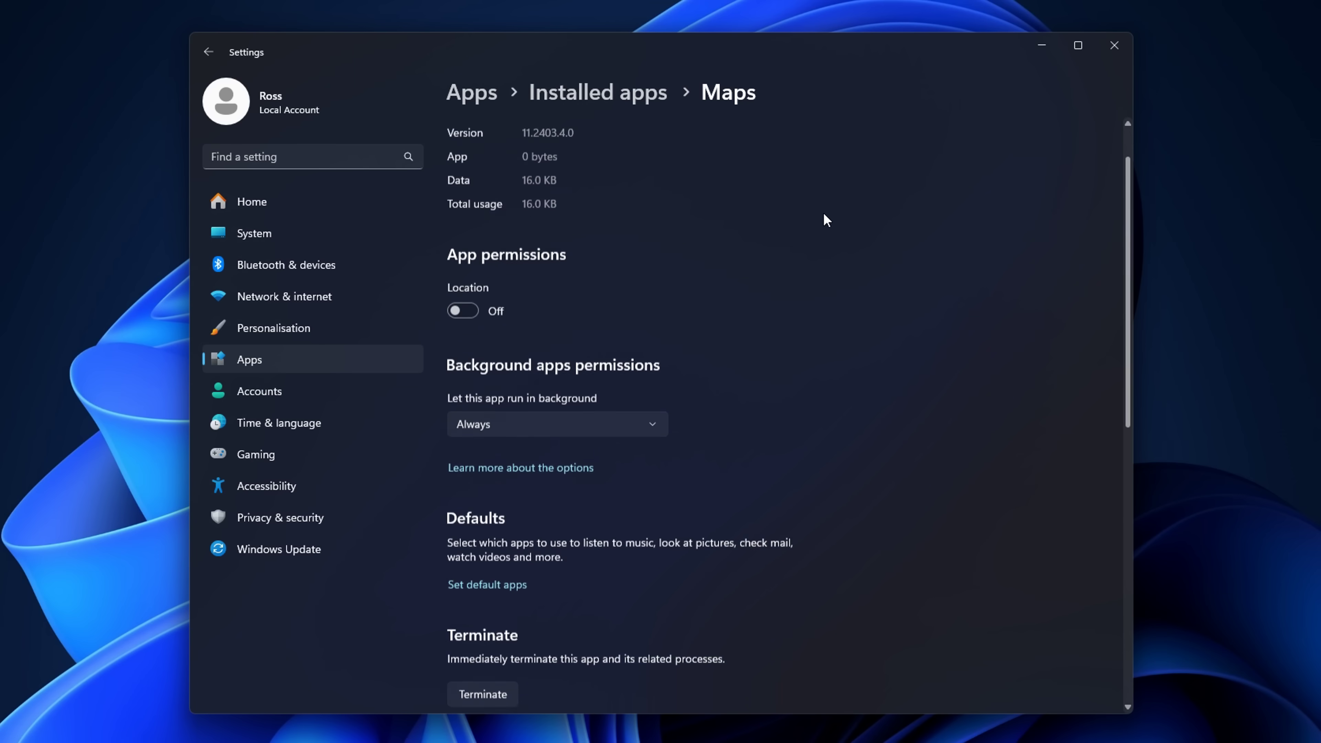
scroll(780, 244, "down", 2)
left_click(647, 307)
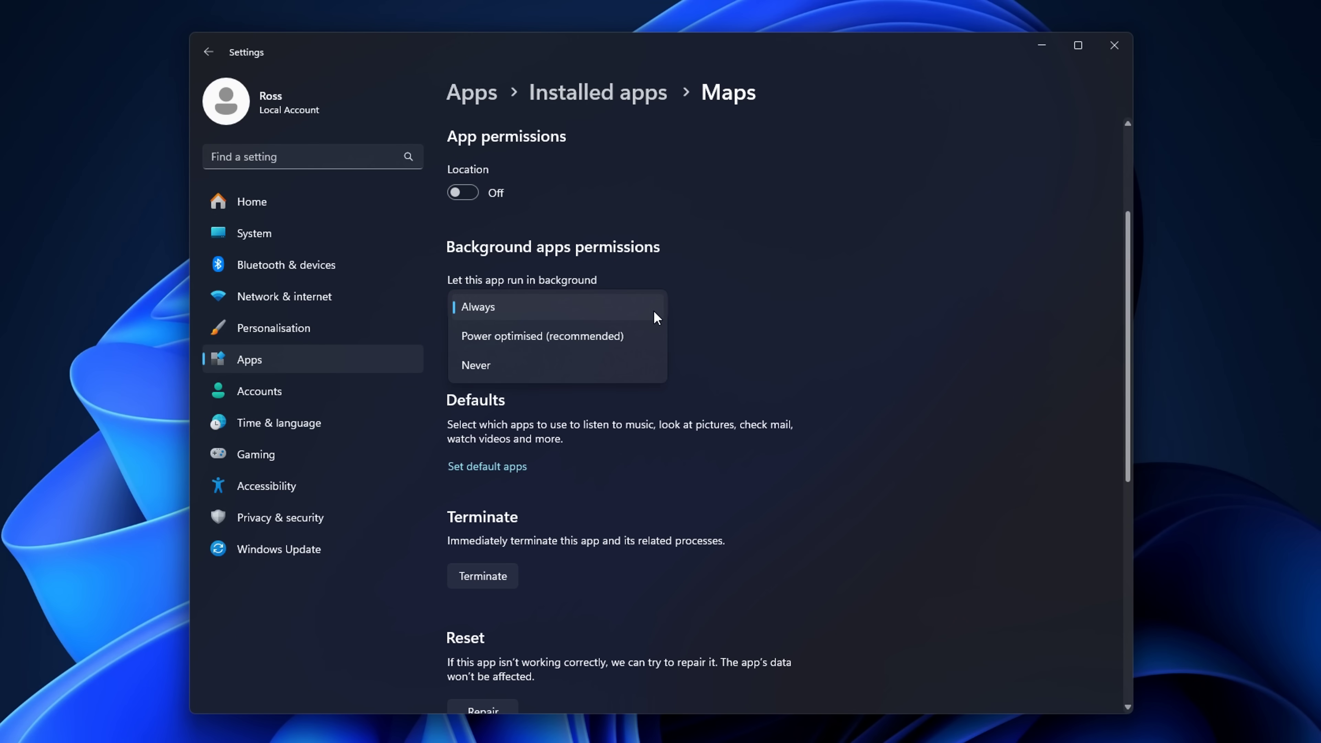
left_click(525, 365)
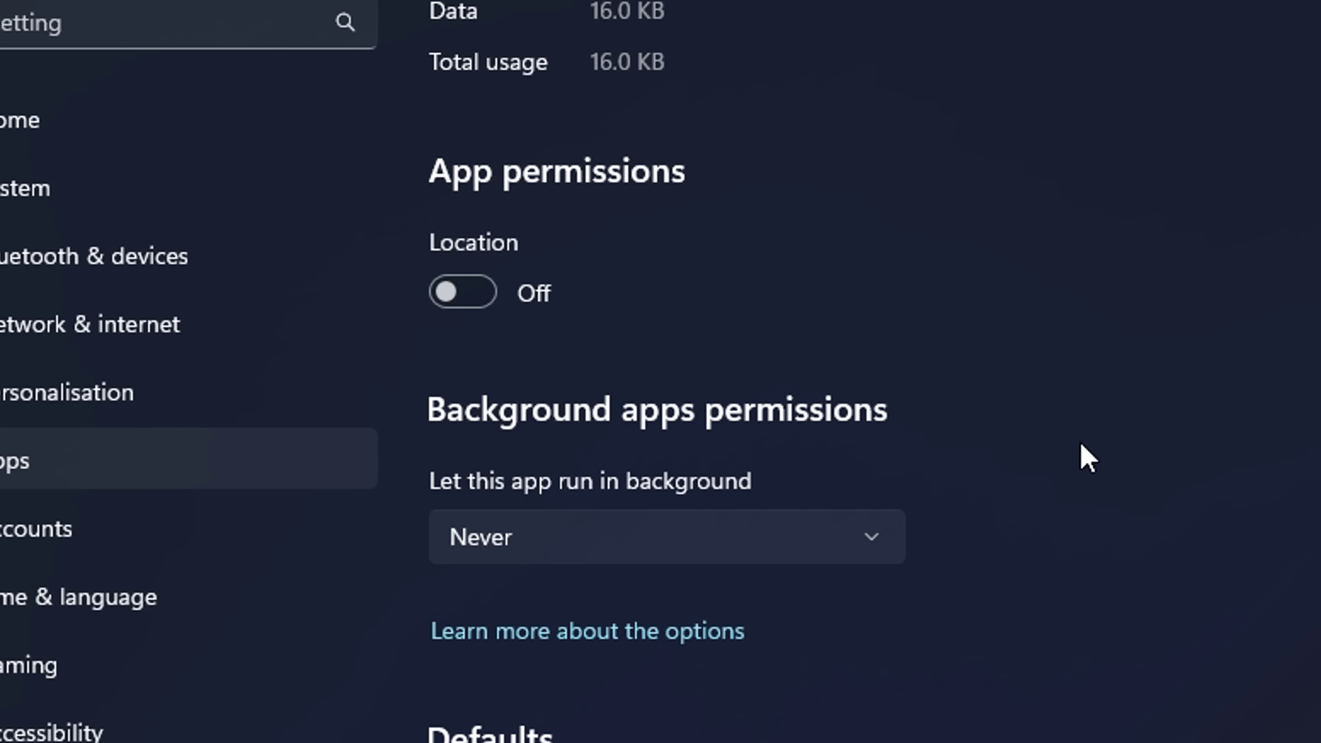
Return to Apps and scroll through the Startup apps list.
left_click(249, 468)
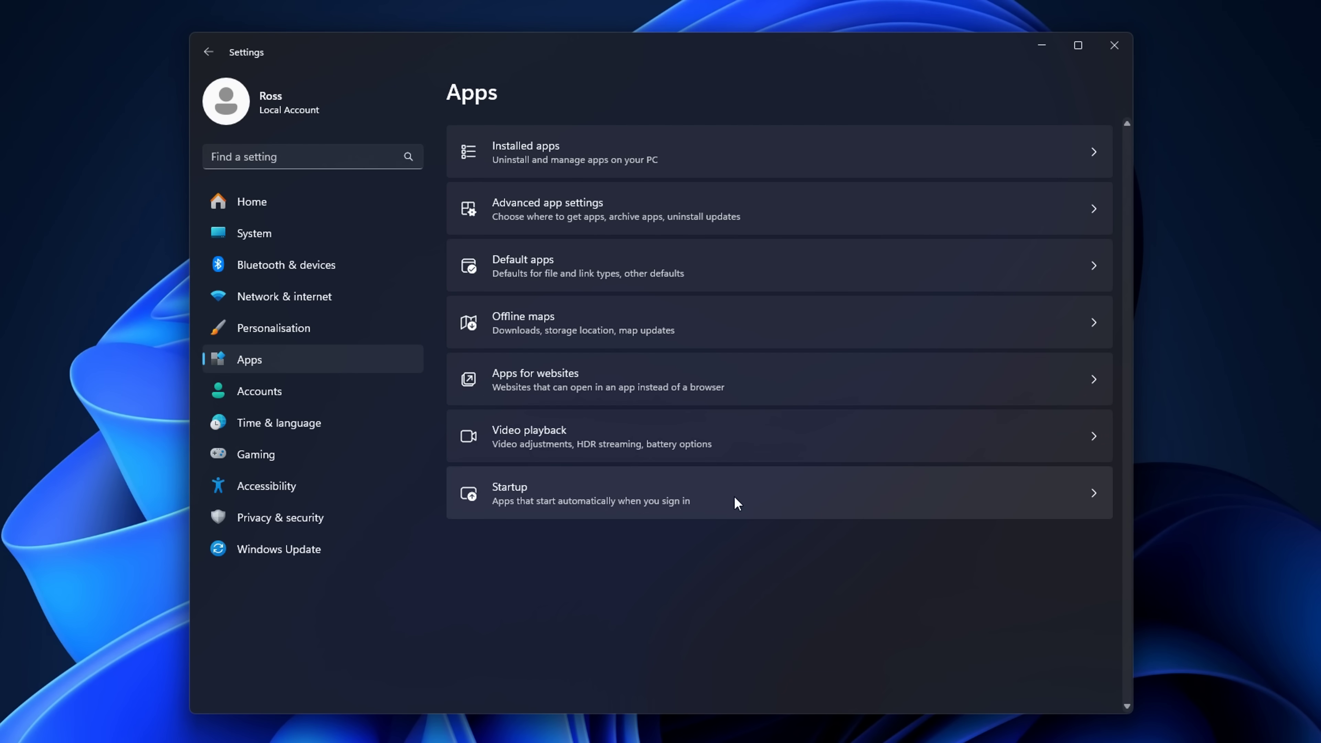
left_click(734, 496)
scroll(723, 181, "down", 3)
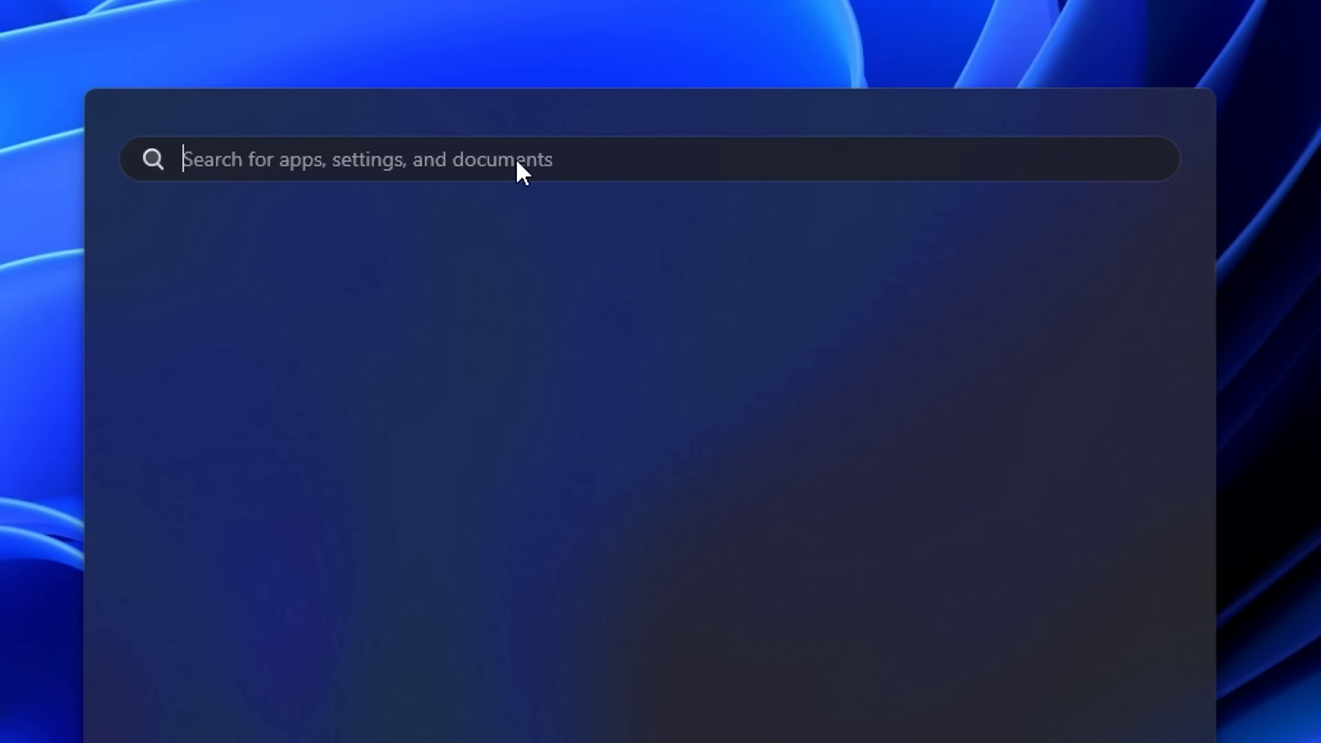
Replace the 'steam' search with 'services' and open the Services console.
type("steam")
key("ctrl+a")
type("services")
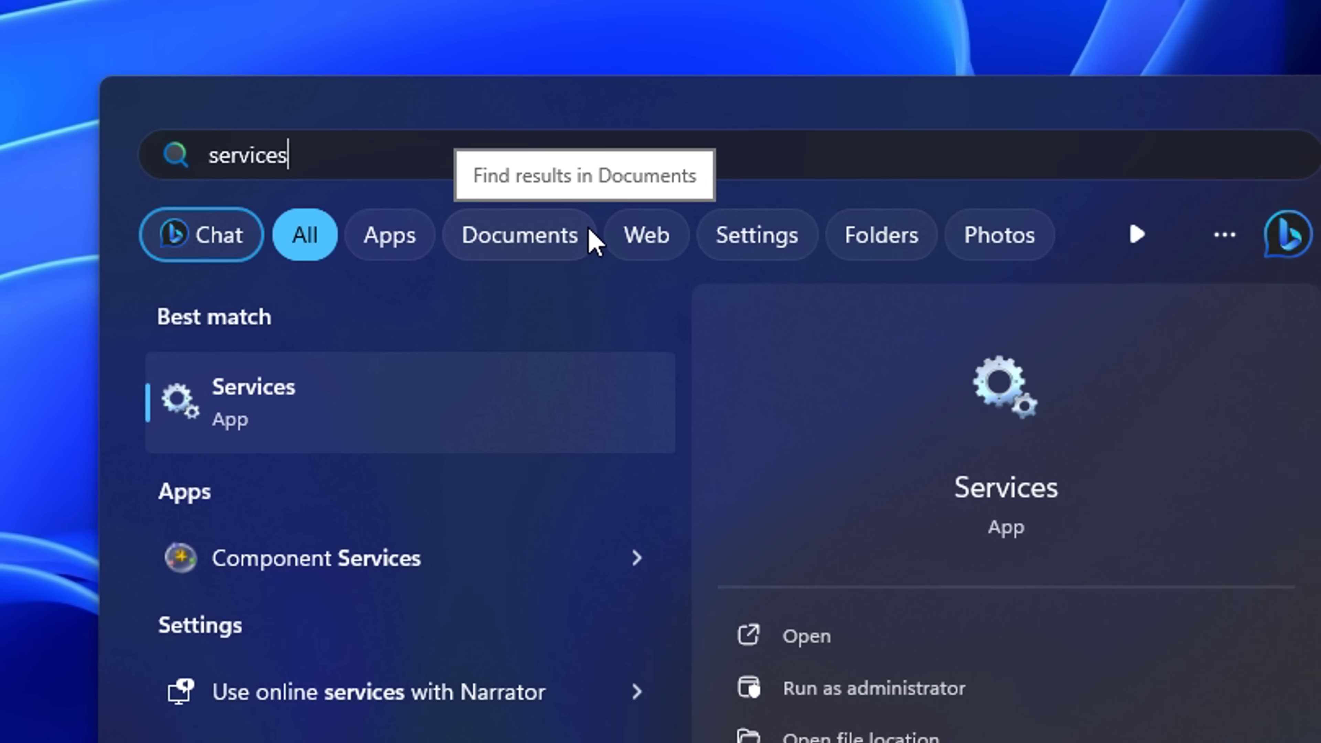
left_click(507, 435)
scroll(754, 385, "down", 8)
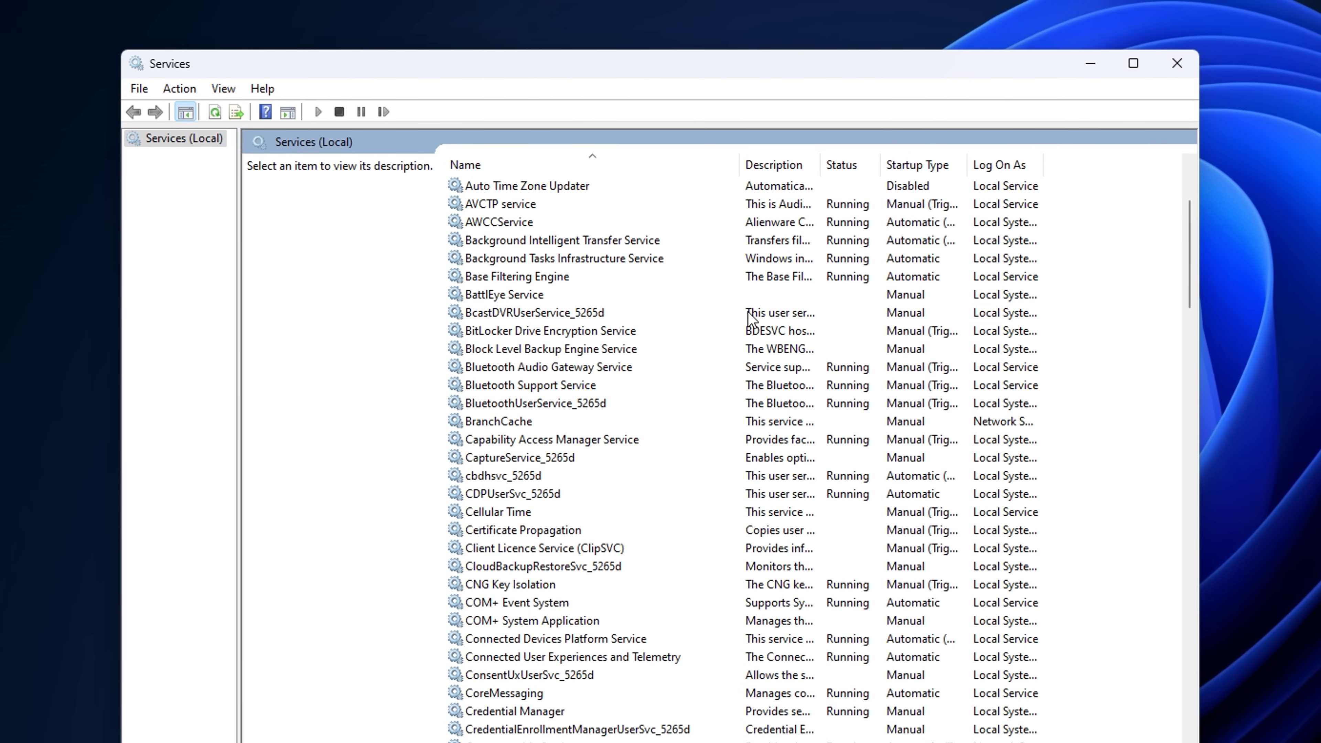
scroll(754, 385, "down", 2)
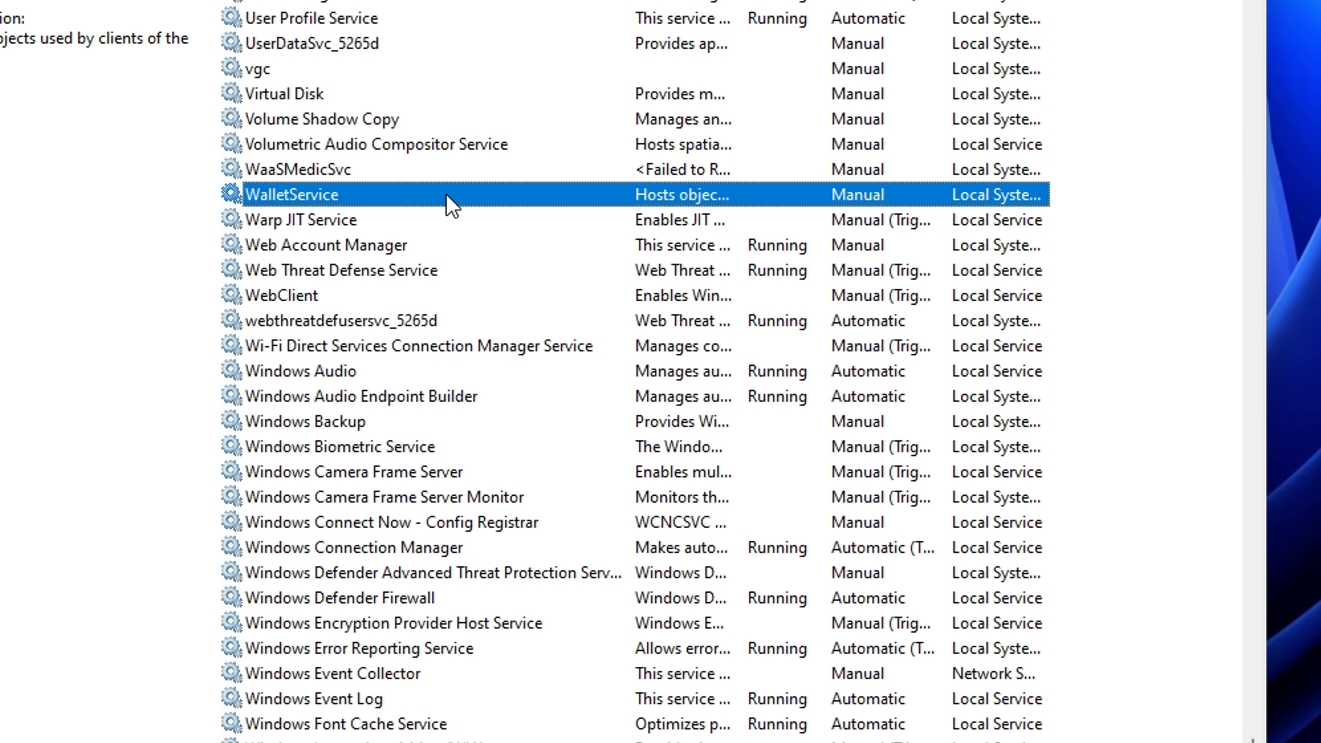
Set WalletService's startup type to Disabled, apply, and close its properties.
right_click(449, 200)
left_click(614, 461)
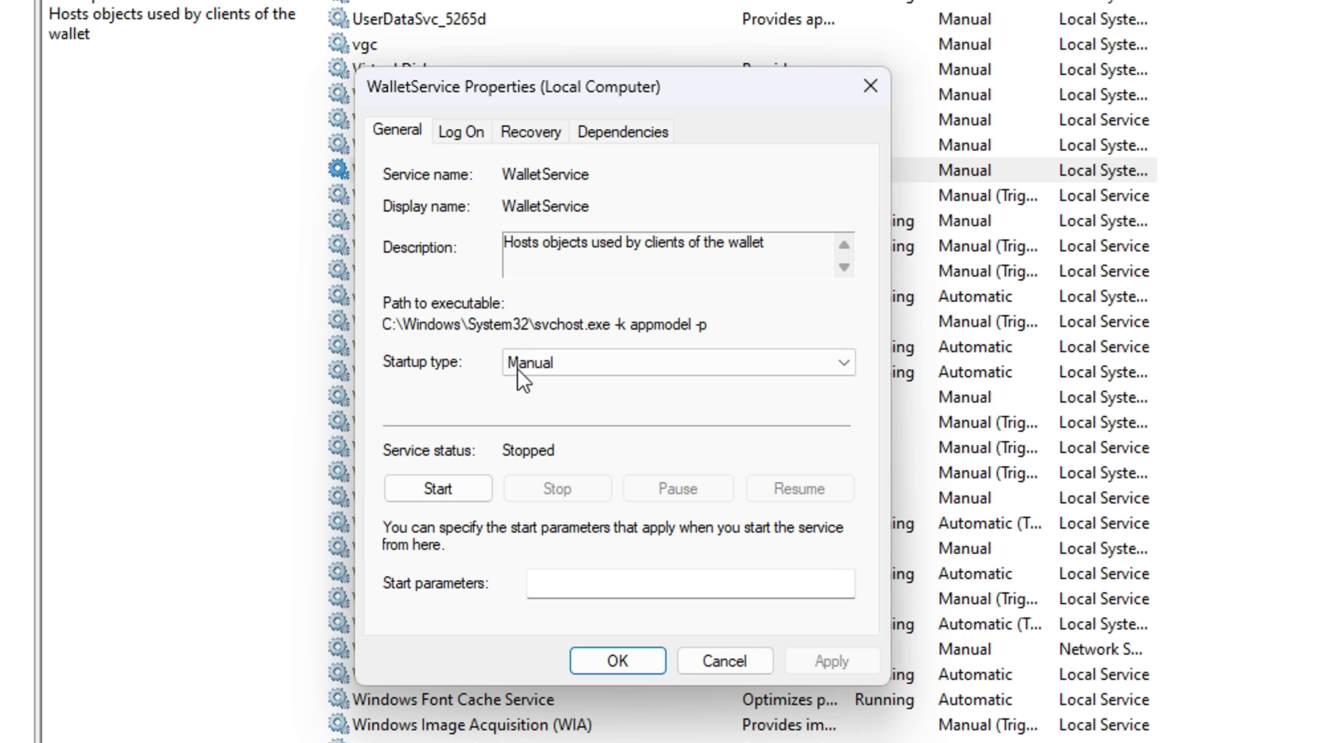
left_click(405, 398)
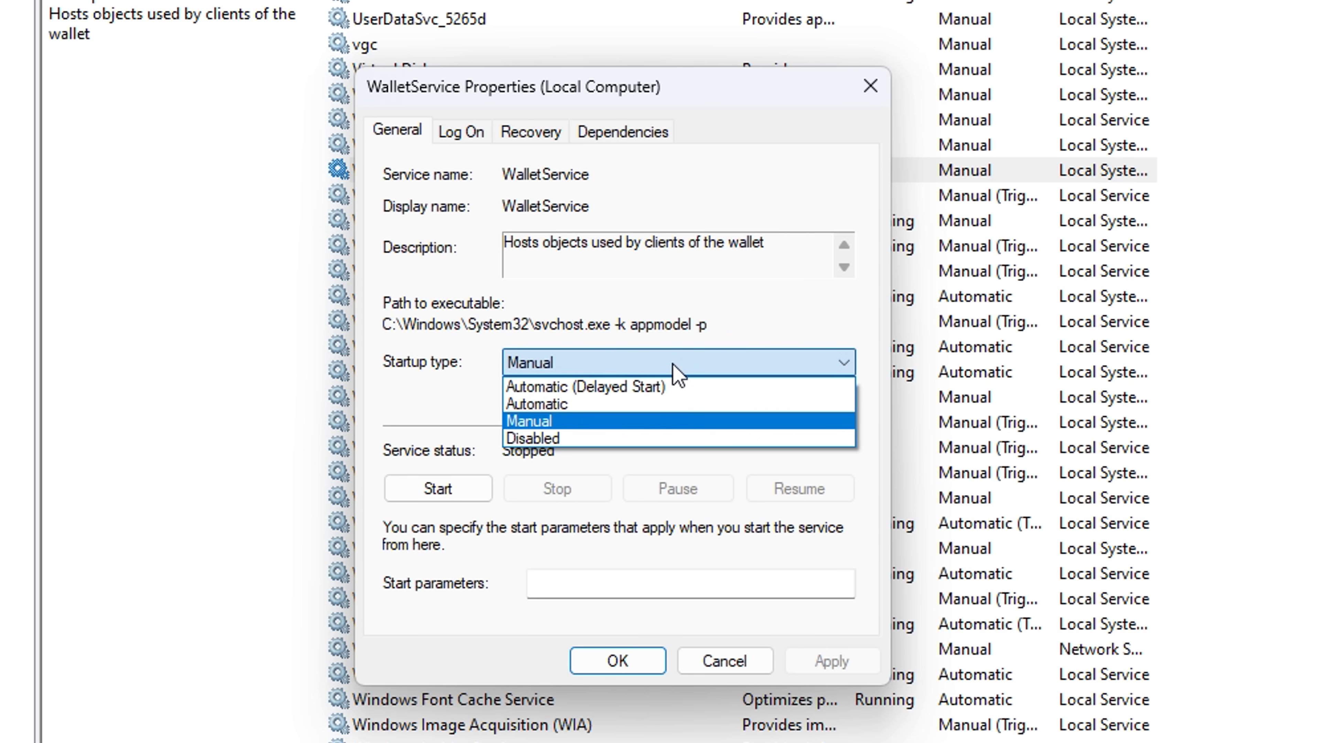
left_click(625, 440)
left_click(832, 661)
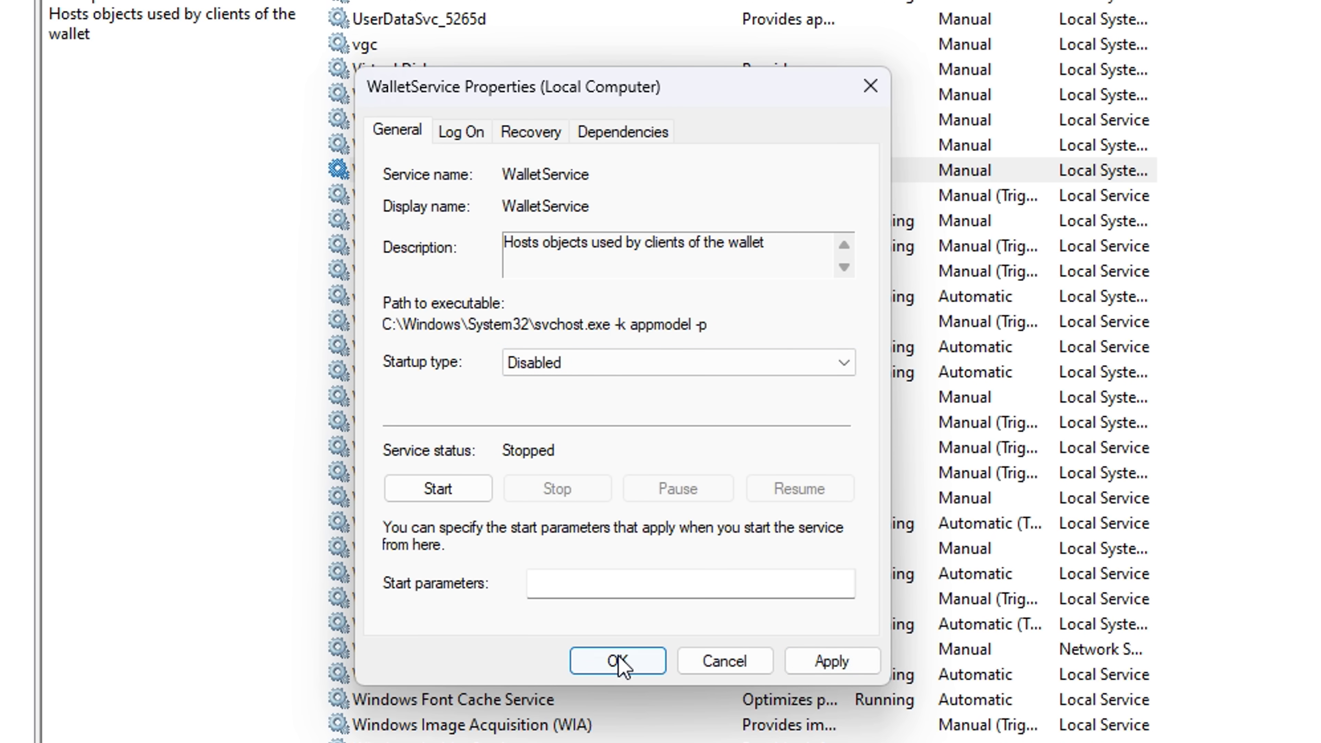
left_click(619, 661)
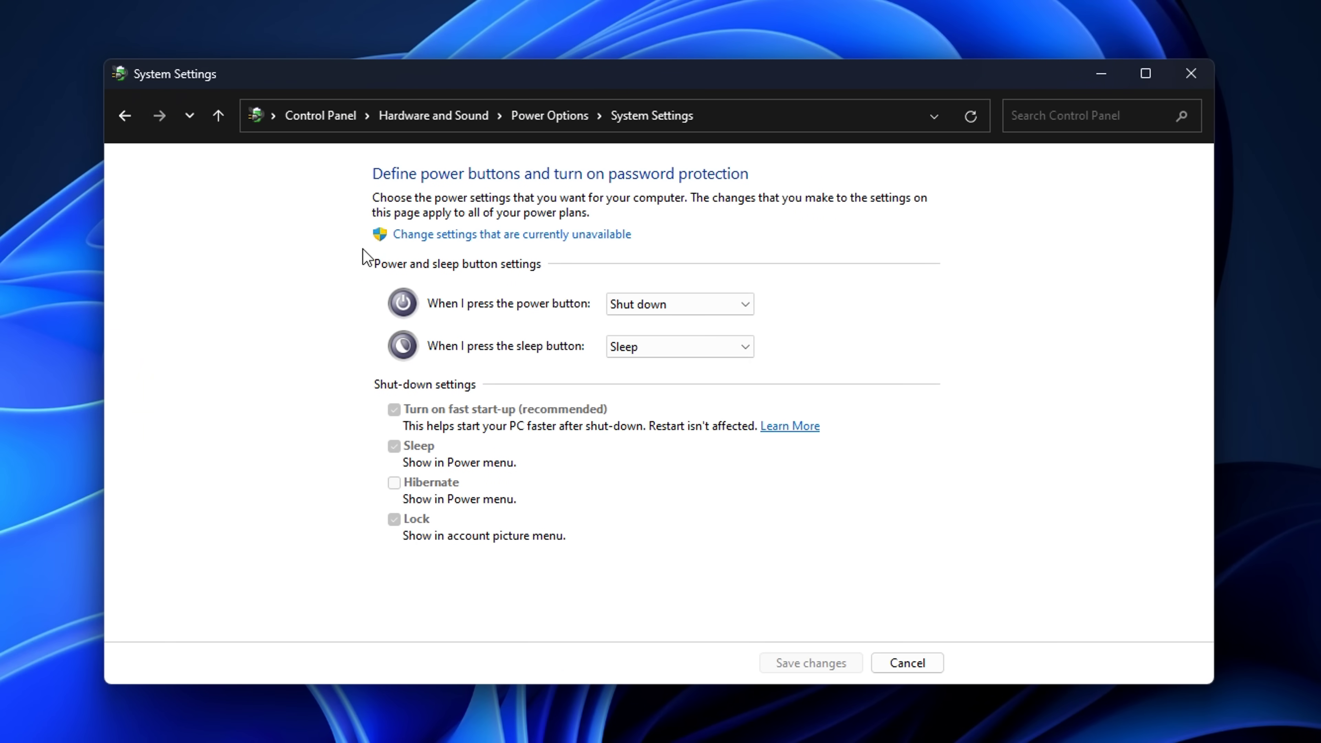
Choose 'Change settings that are currently unavailable' to unlock the shut-down settings.
left_click(400, 236)
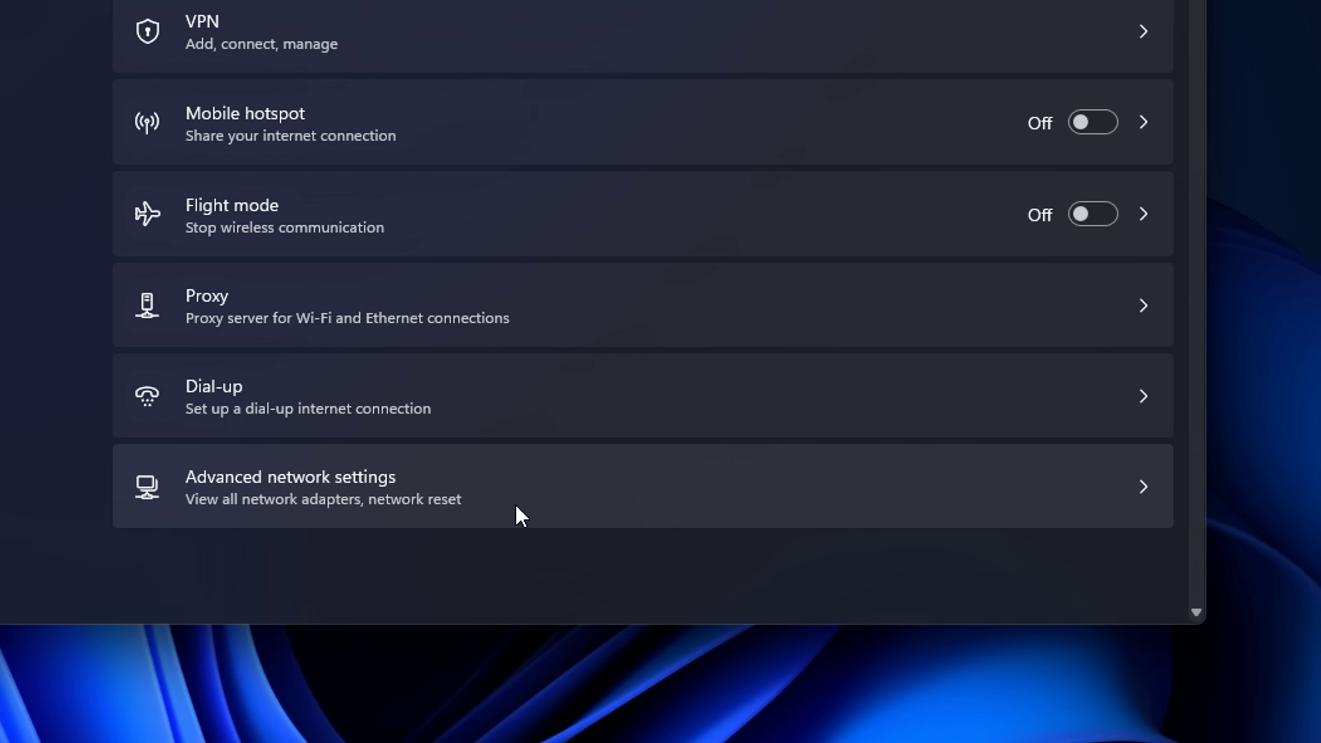
Give the Ethernet IPv4 connection preferred DNS 8.8.8.8 and alternate DNS 8.8.4.4.
left_click(517, 507)
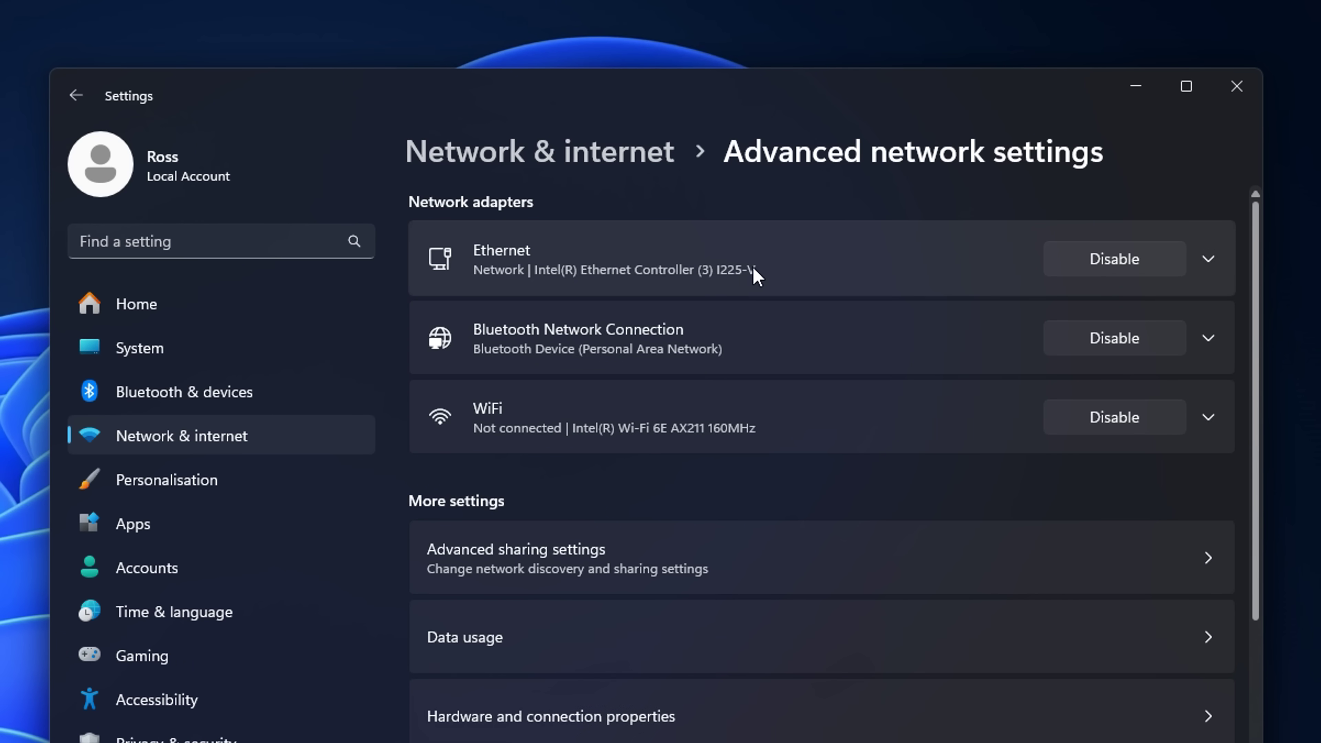
left_click(794, 276)
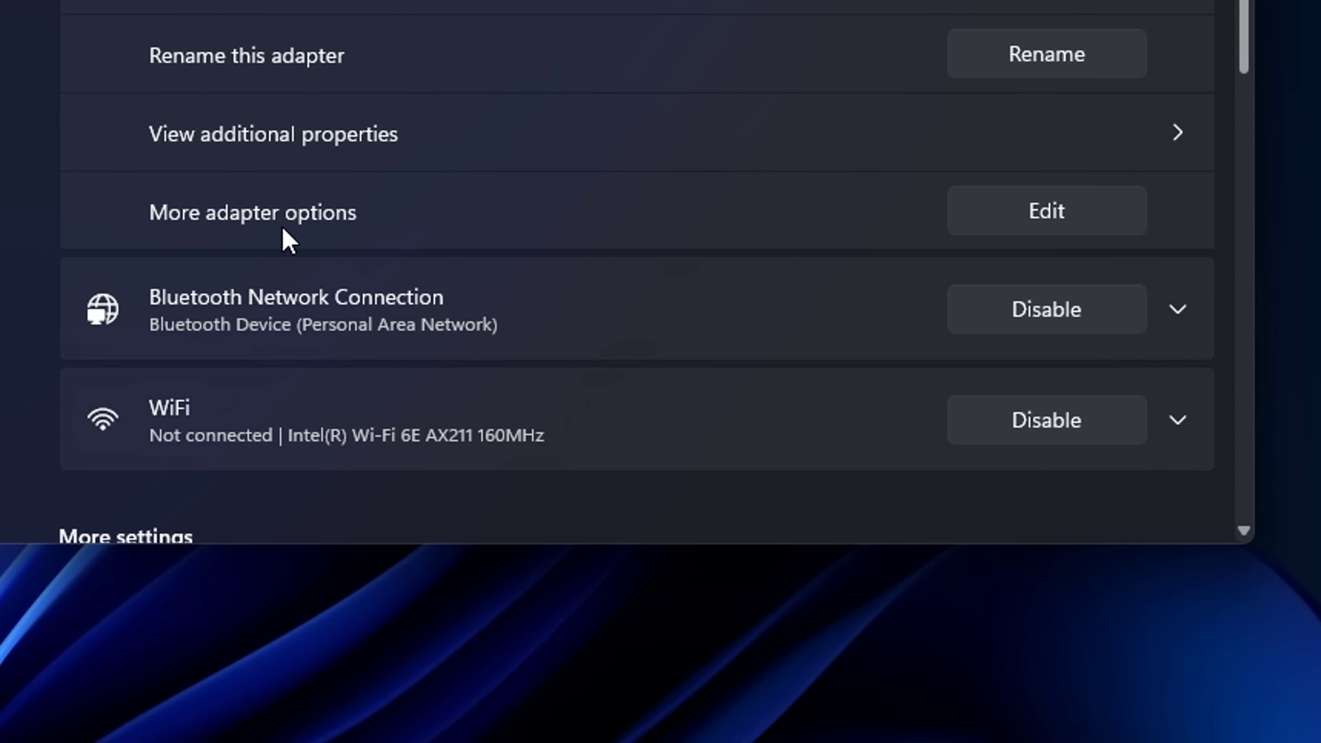
left_click(1099, 217)
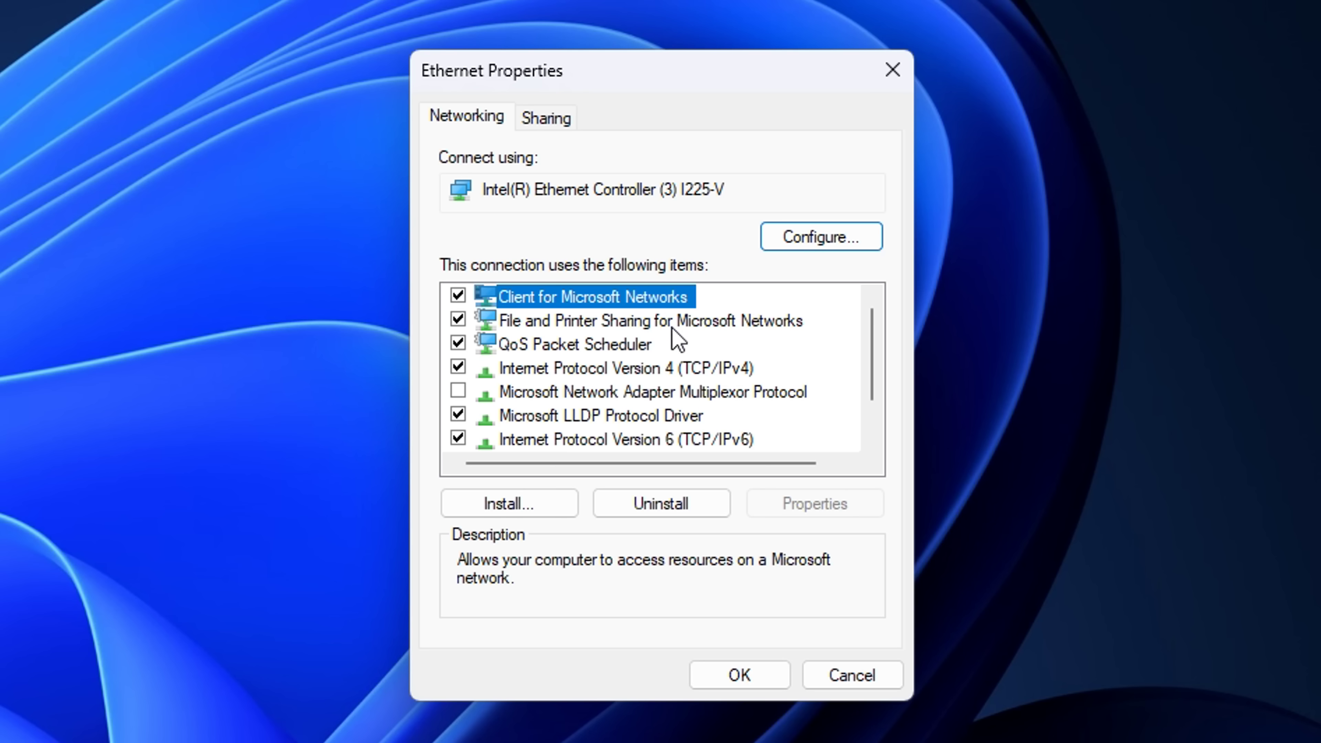
left_click(627, 366)
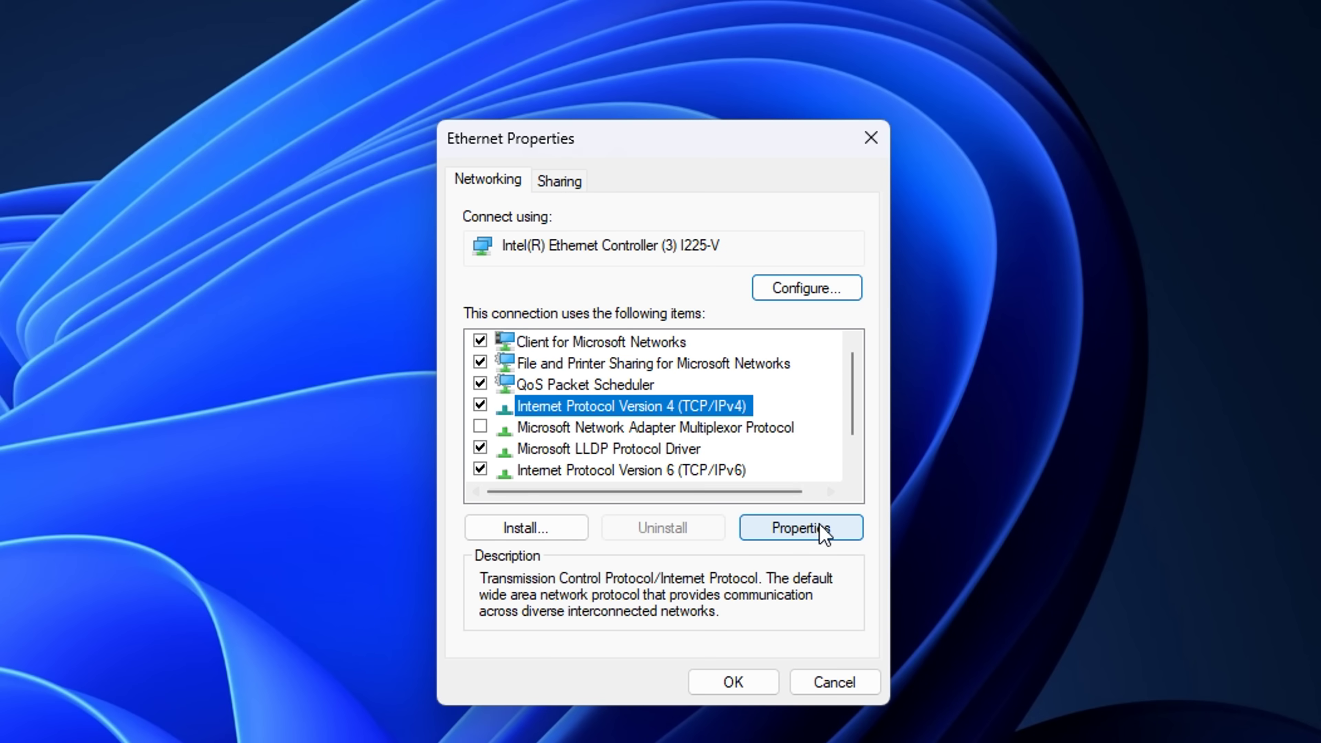
left_click(801, 527)
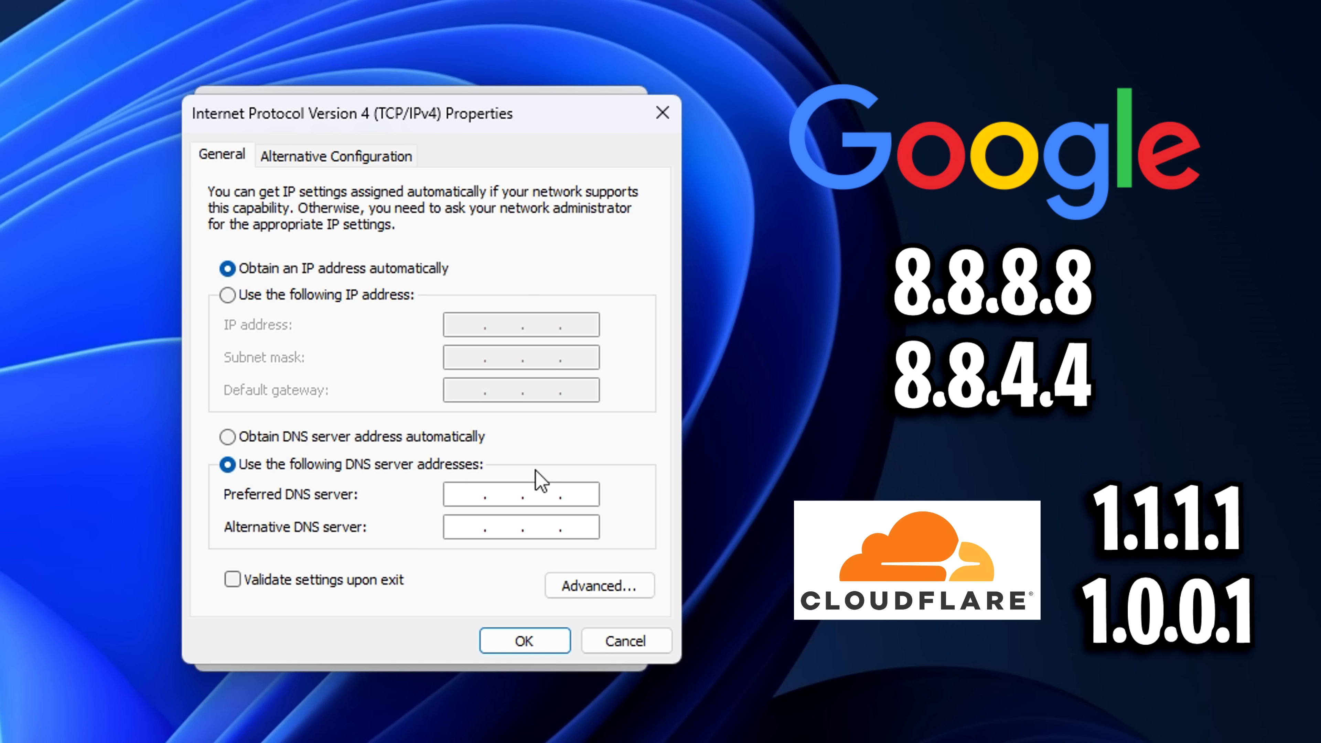
type("8.8.8.8")
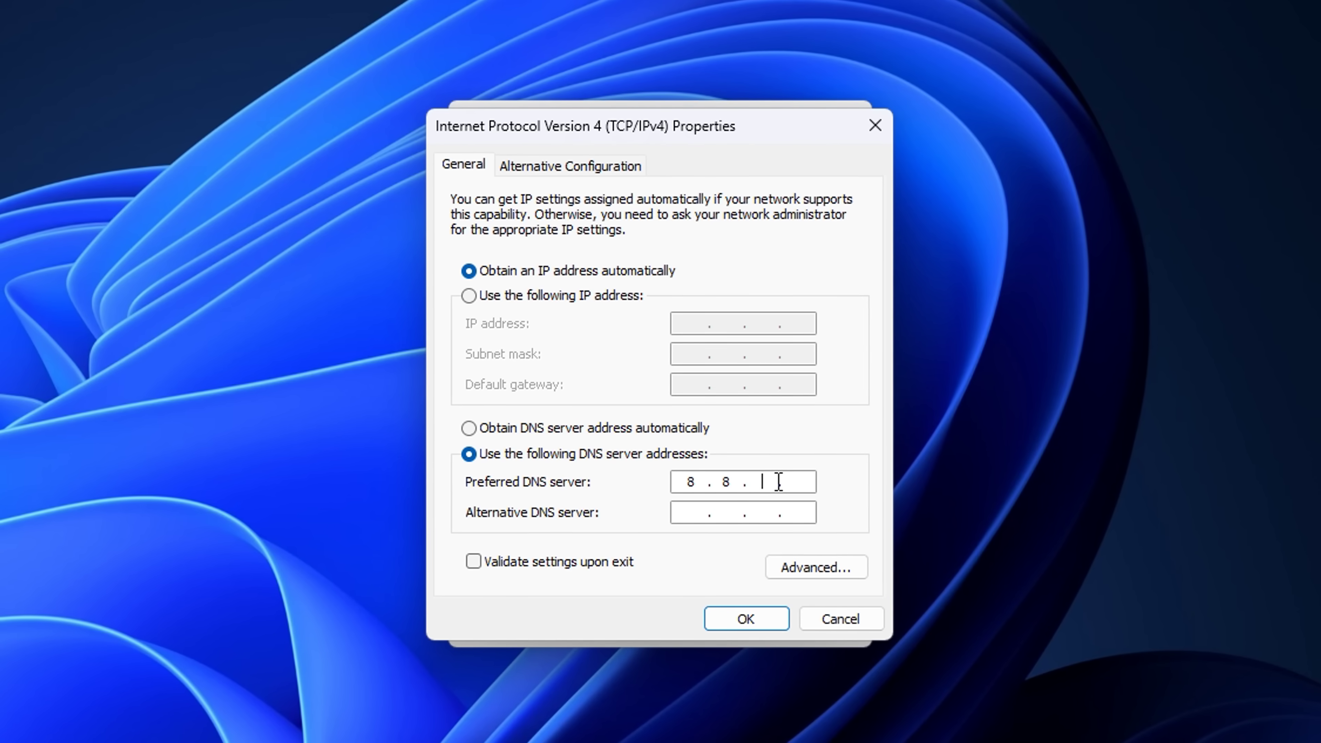
left_click(460, 526)
type("8.8.4.4")
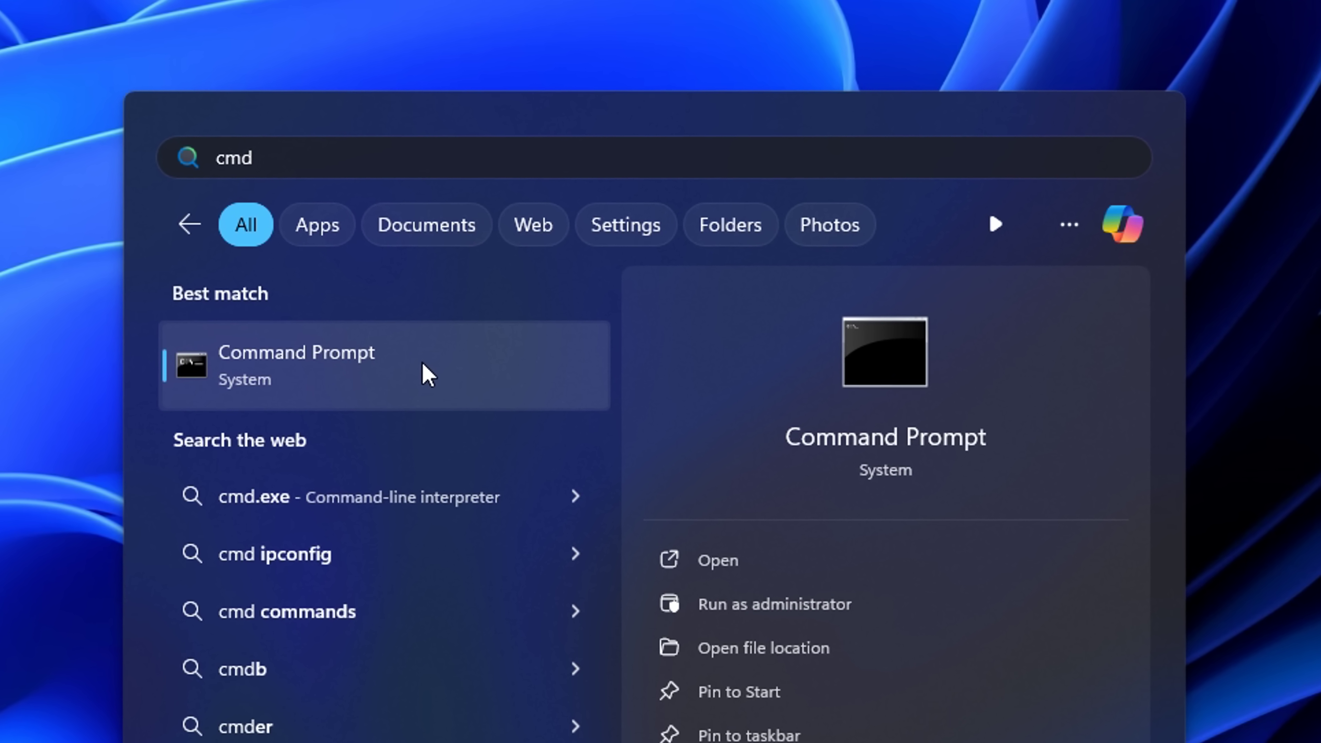
Ping 8.8.8.8 and 1.1.1.1 in Command Prompt and highlight their 21ms and 25ms averages.
left_click(442, 367)
type("ping 8.8.8.")
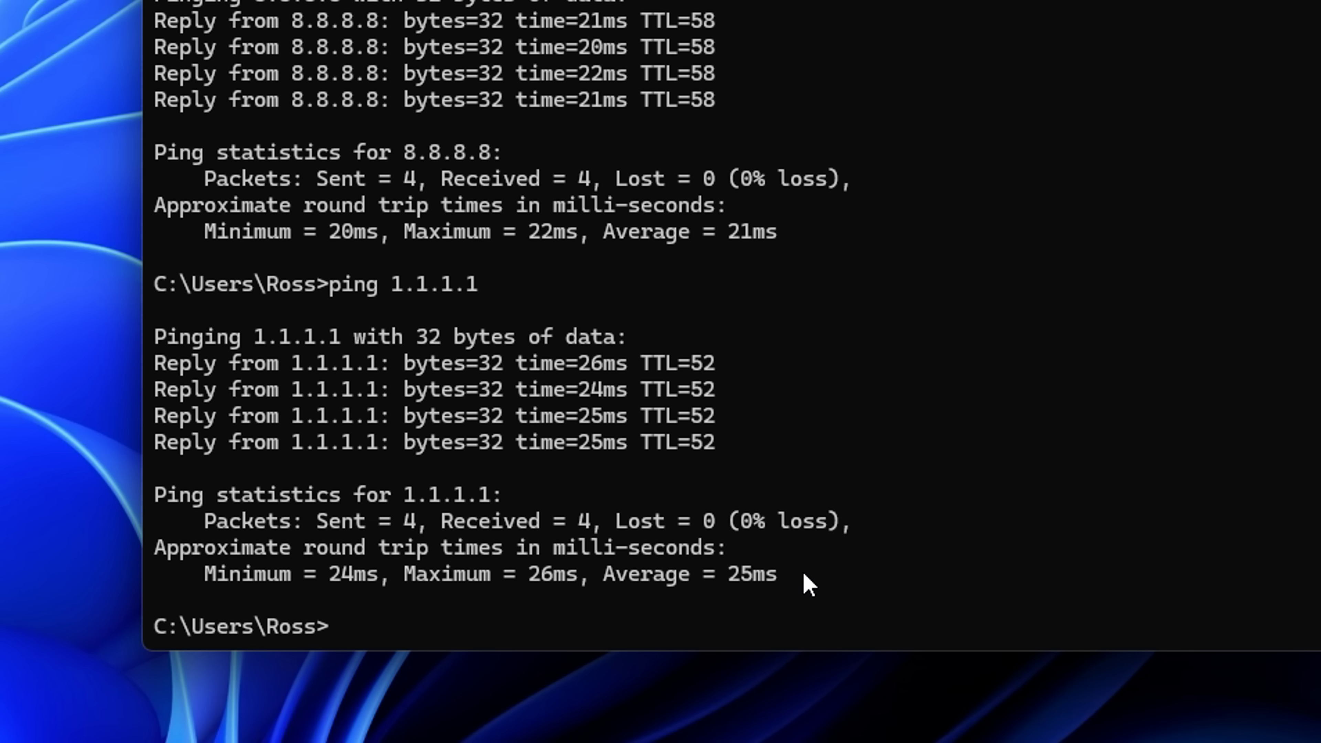
left_click_drag(805, 573, 593, 574)
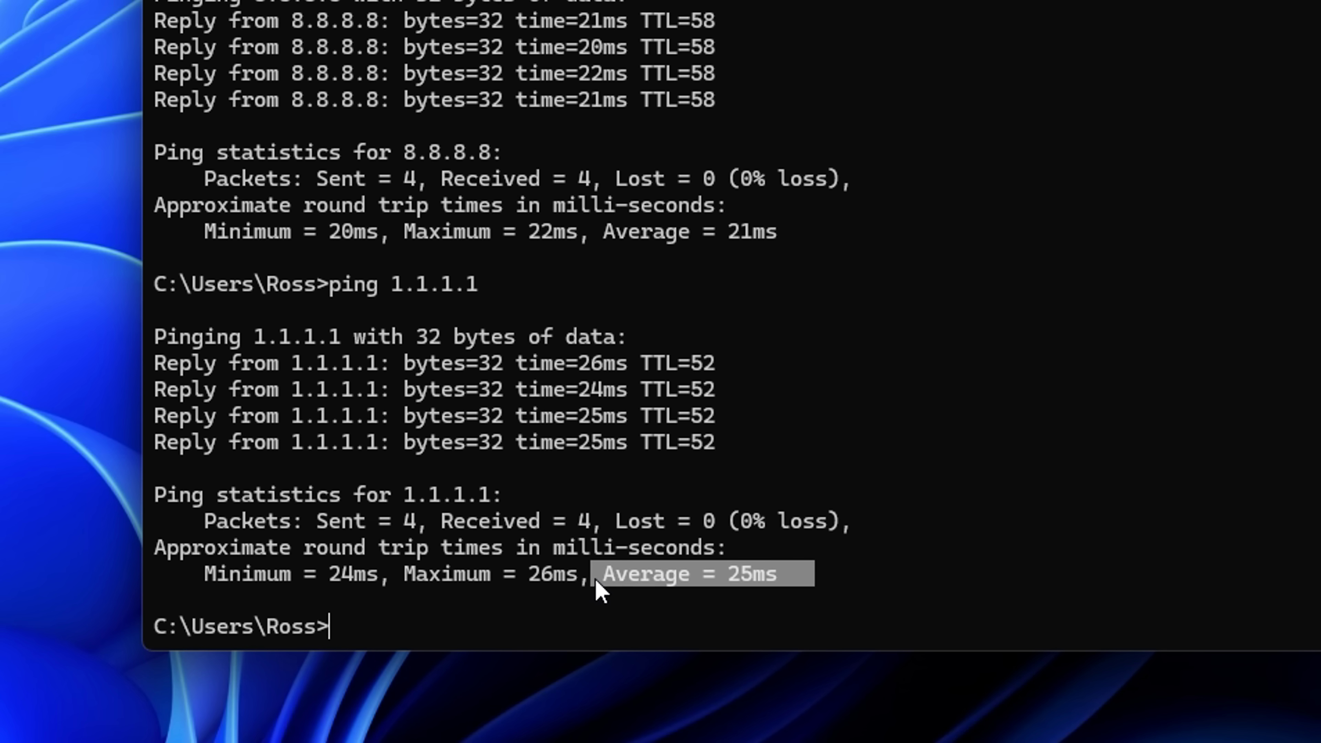
left_click_drag(500, 159, 428, 148)
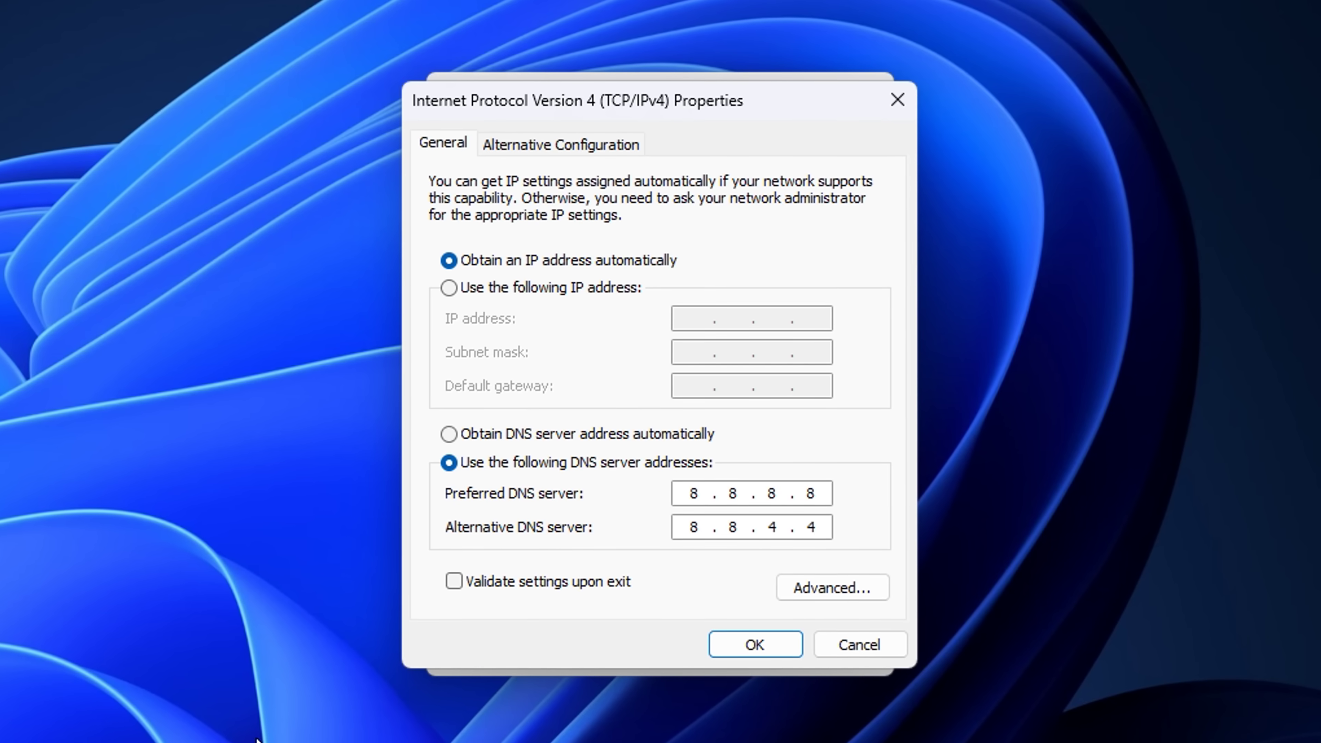
type("i")
type("pconf")
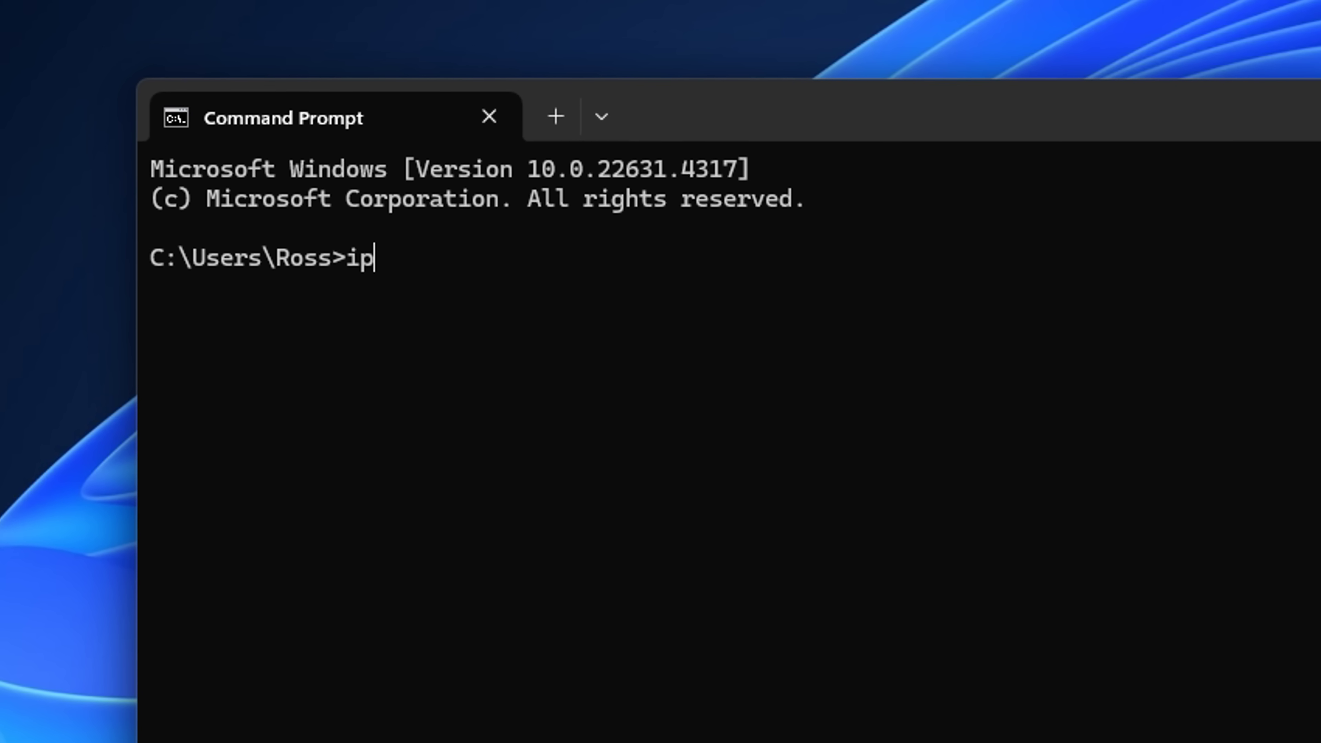
type("ig /fl")
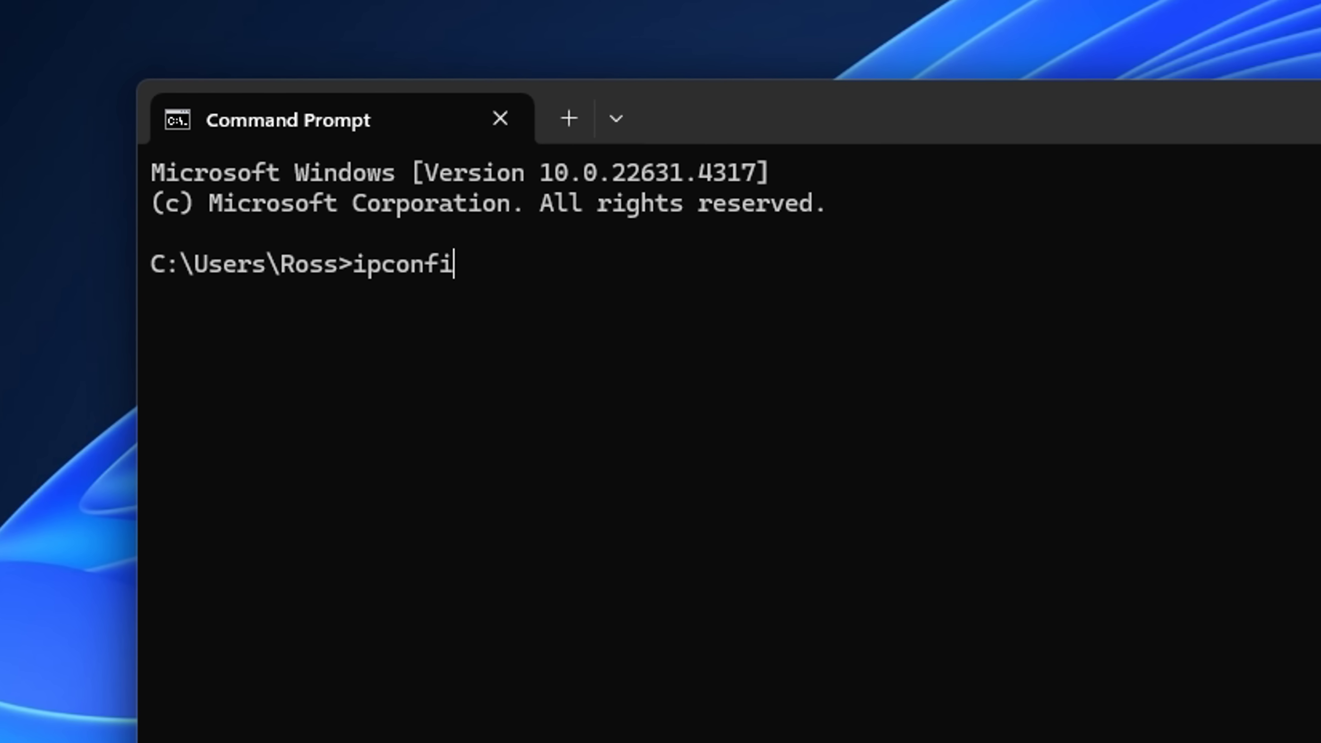
type("ushdn")
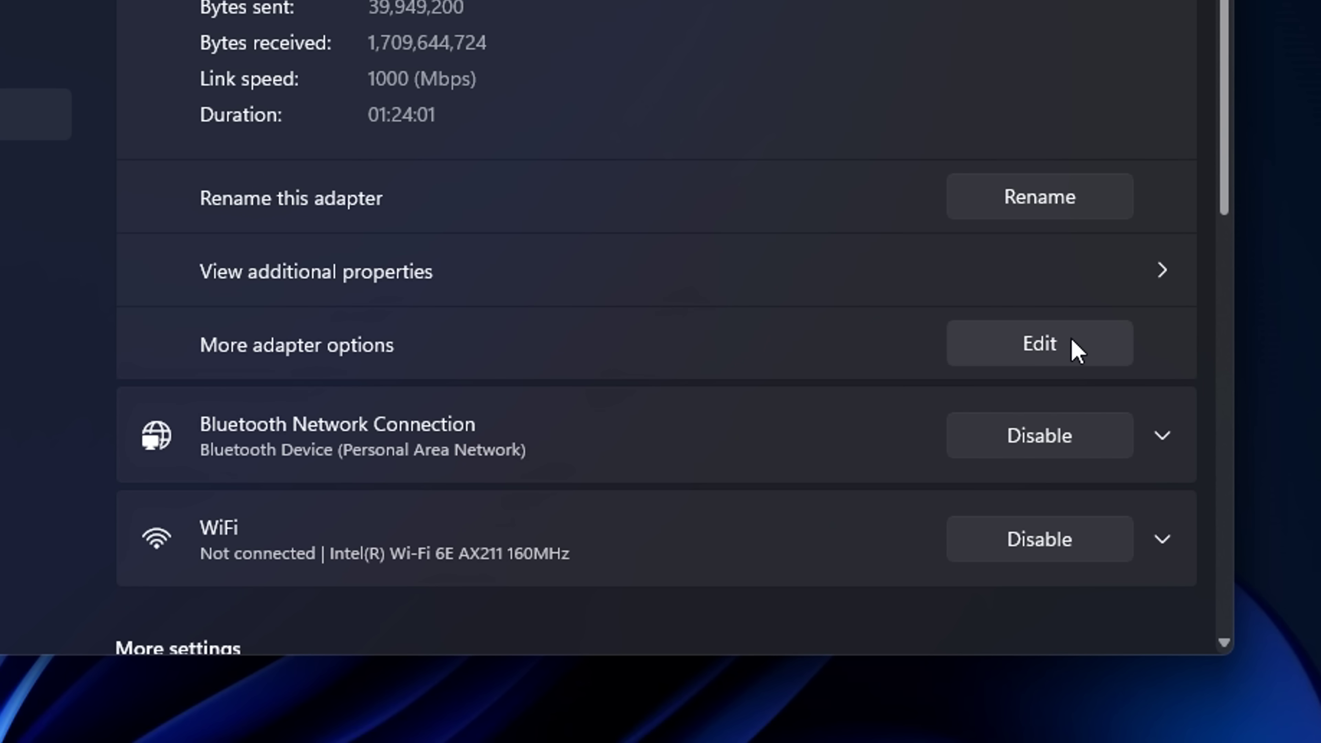
Untick the Ethernet controller's wake-the-computer and power-saving switch-off options in Power Management.
left_click(1072, 340)
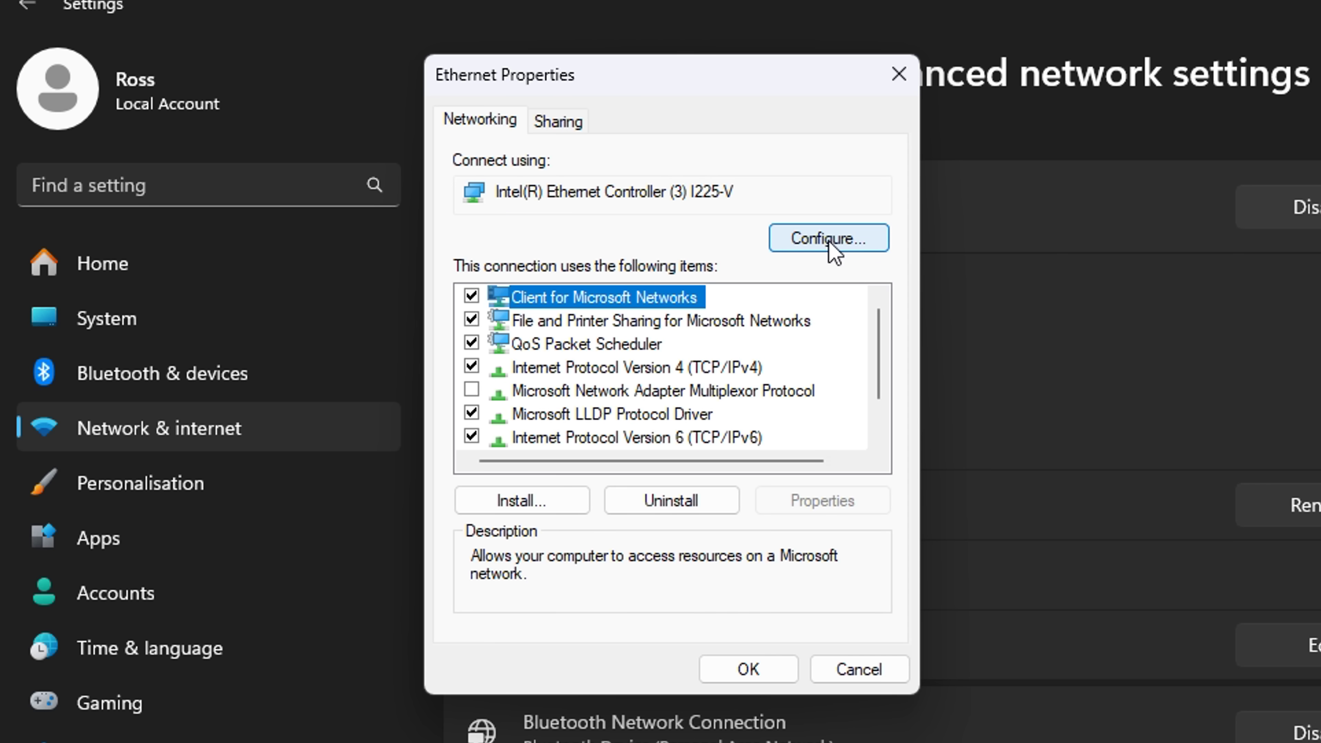
left_click(860, 240)
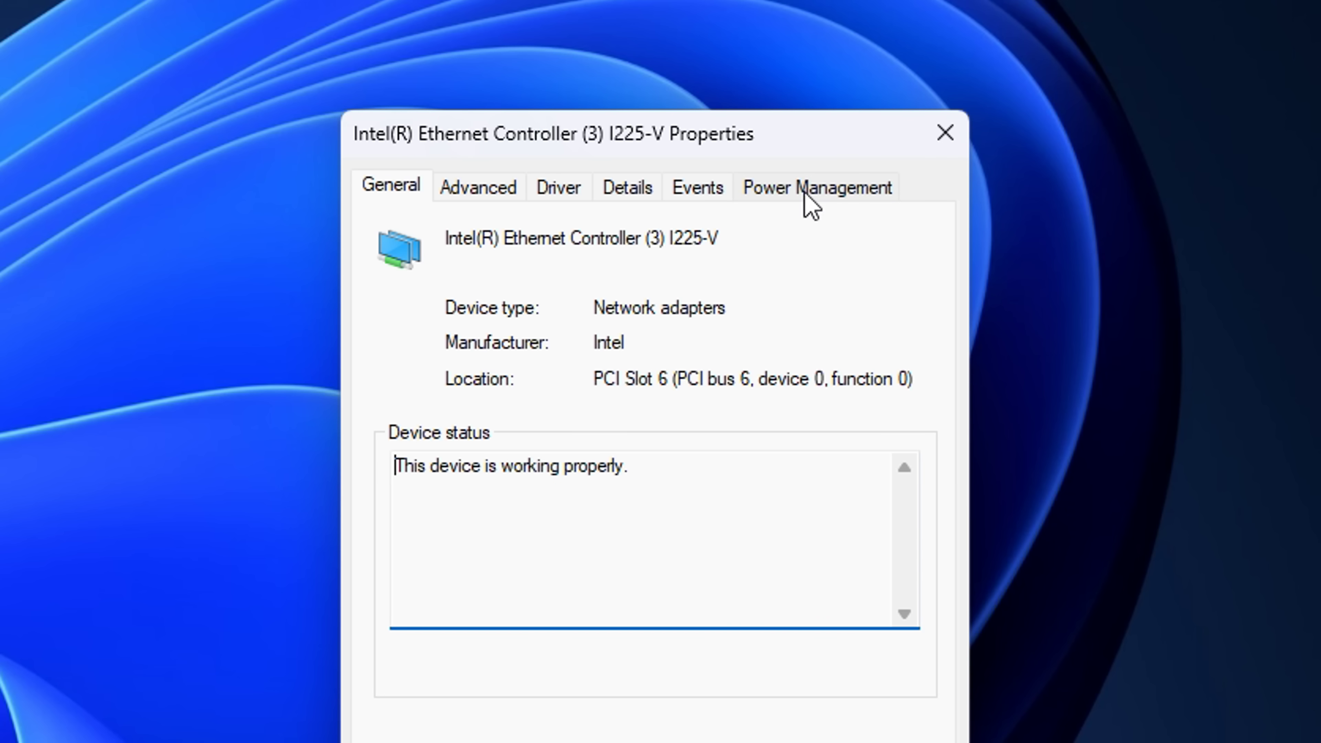
left_click(832, 191)
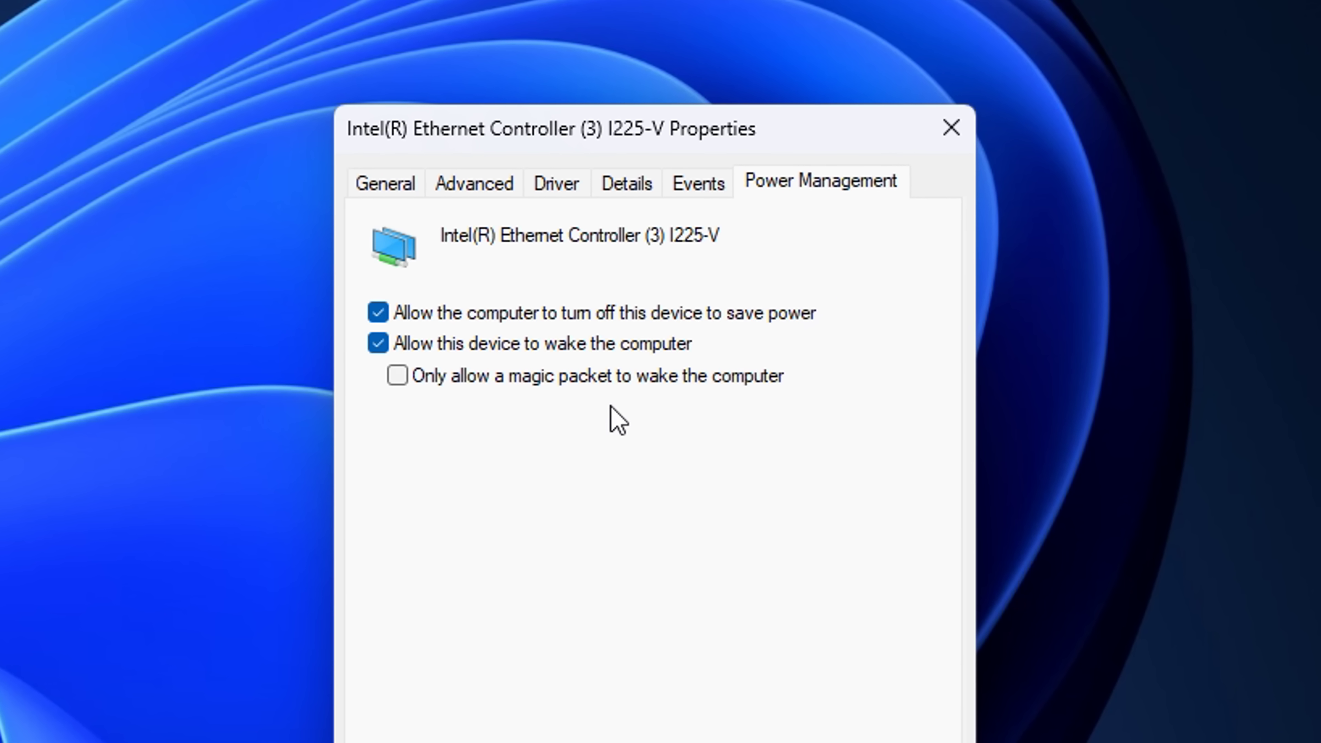
left_click(367, 343)
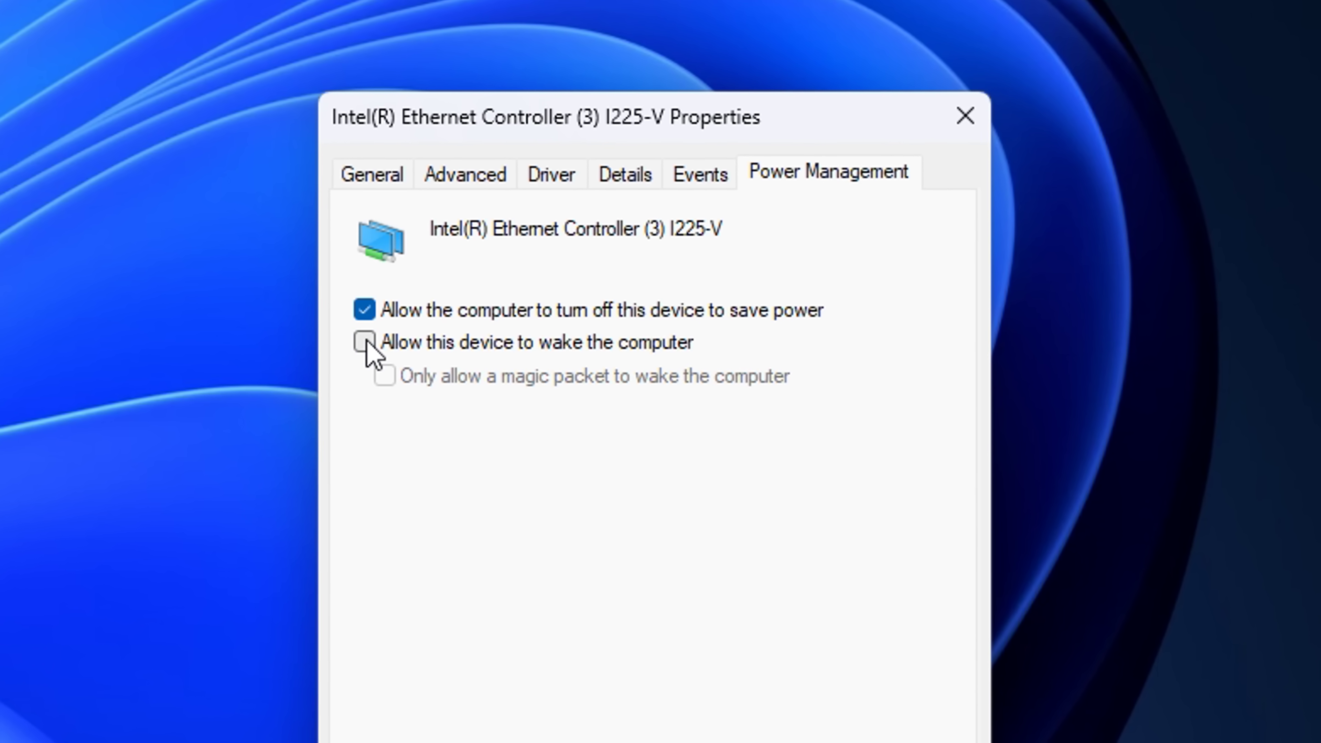
left_click(358, 308)
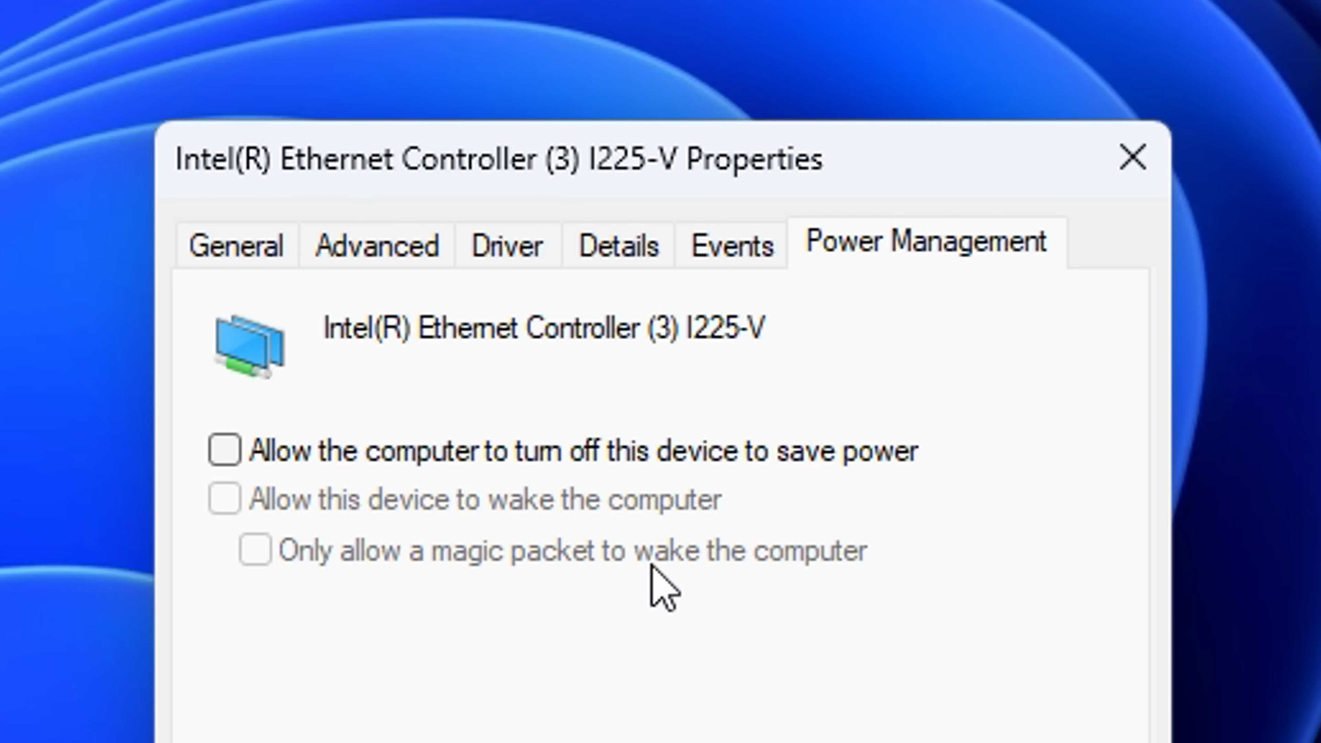
left_click(401, 258)
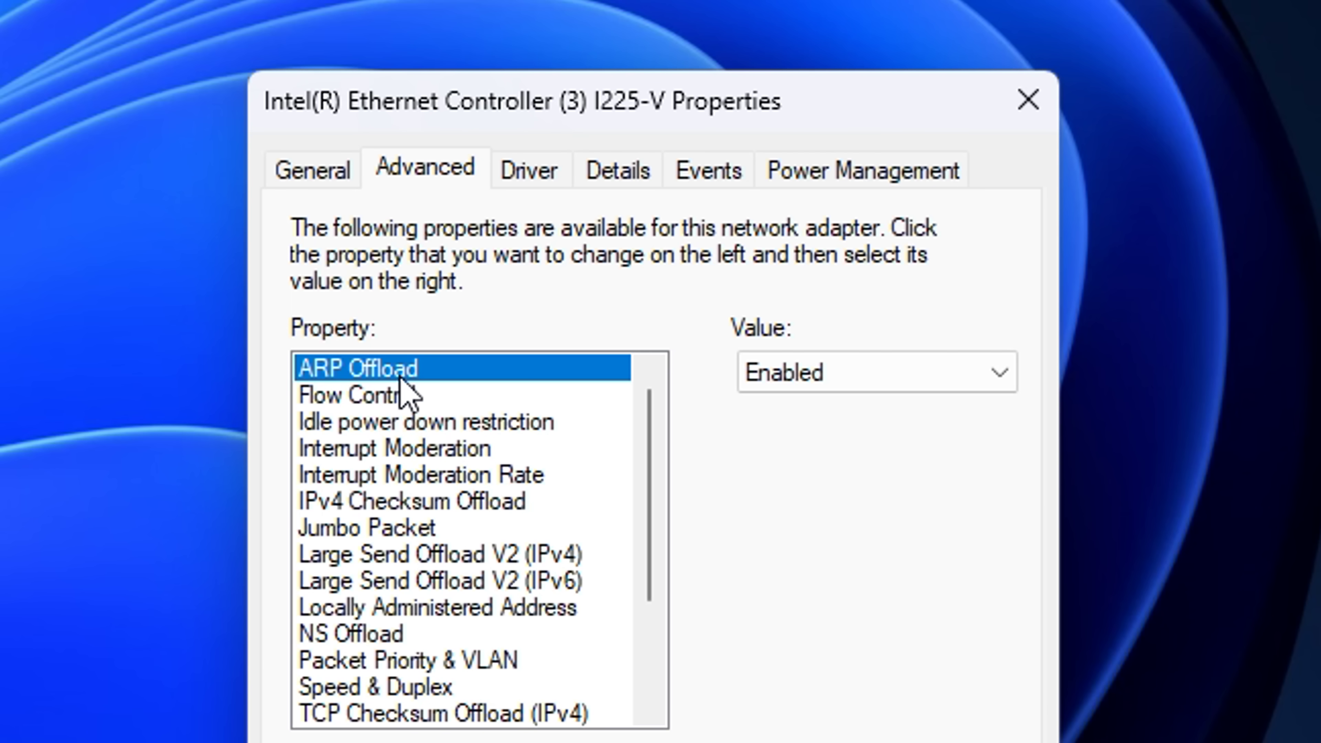
Set ARP Offload and Flow Control to Disabled on the I225-V adapter.
left_click(850, 379)
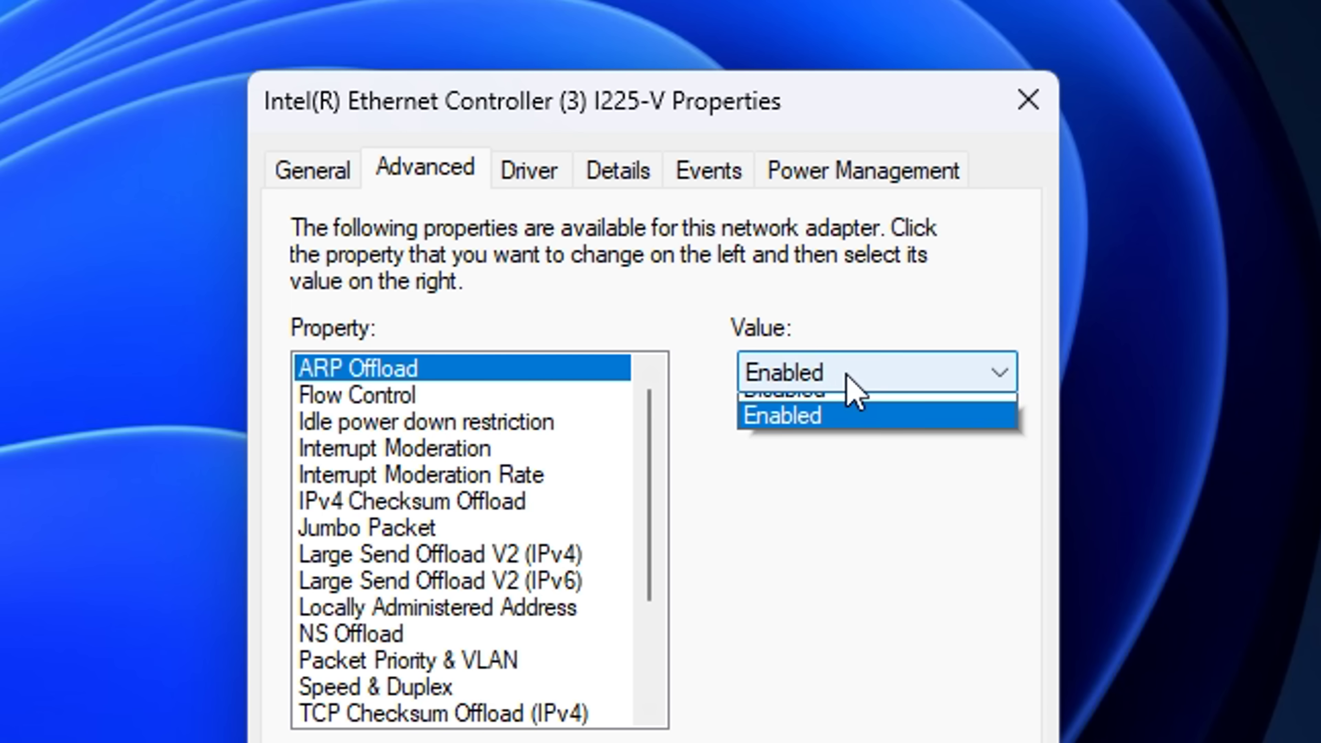
left_click(838, 411)
left_click(333, 395)
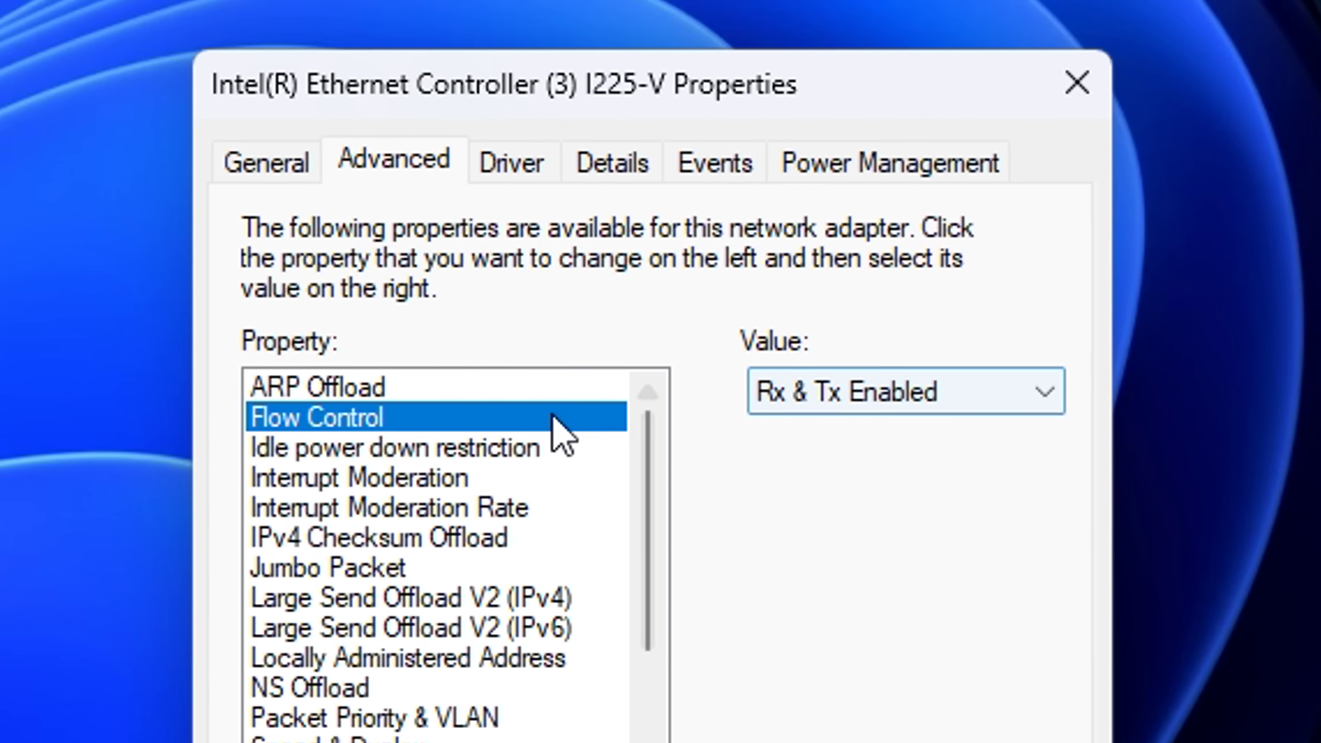
left_click(900, 398)
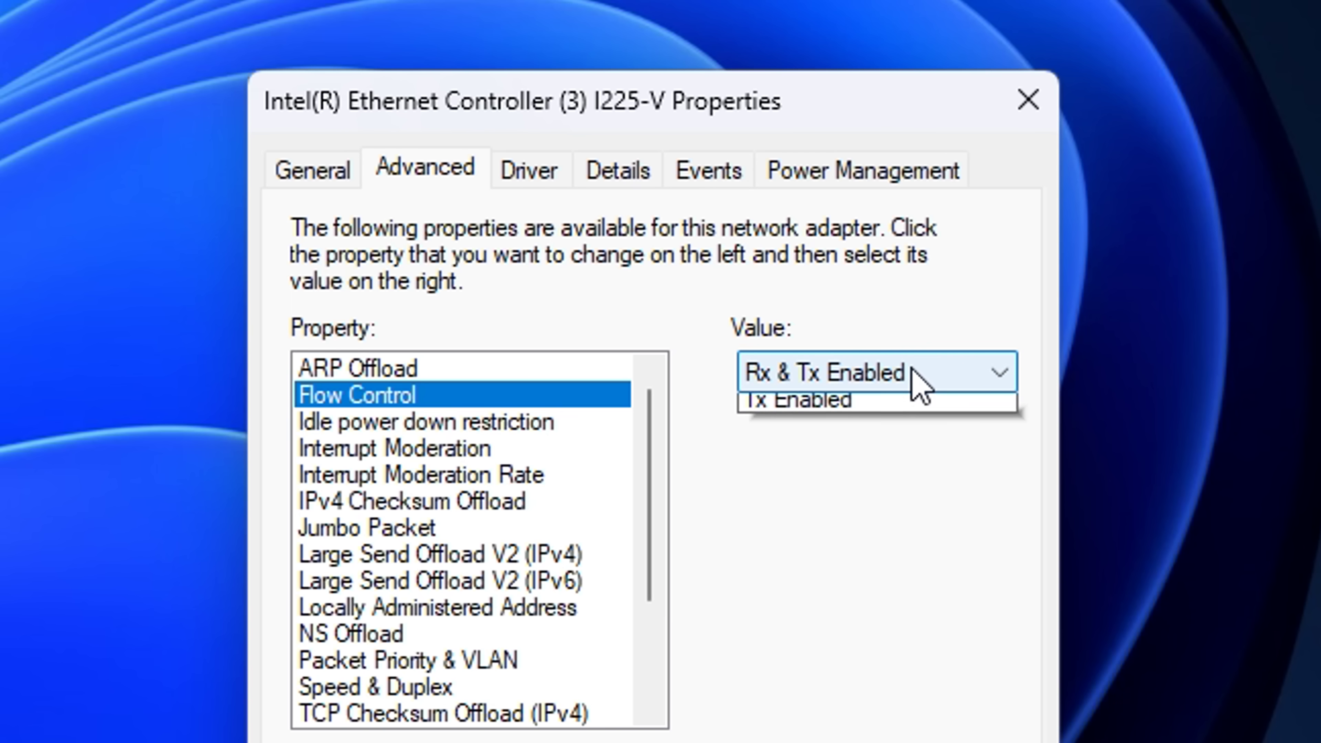
left_click(827, 442)
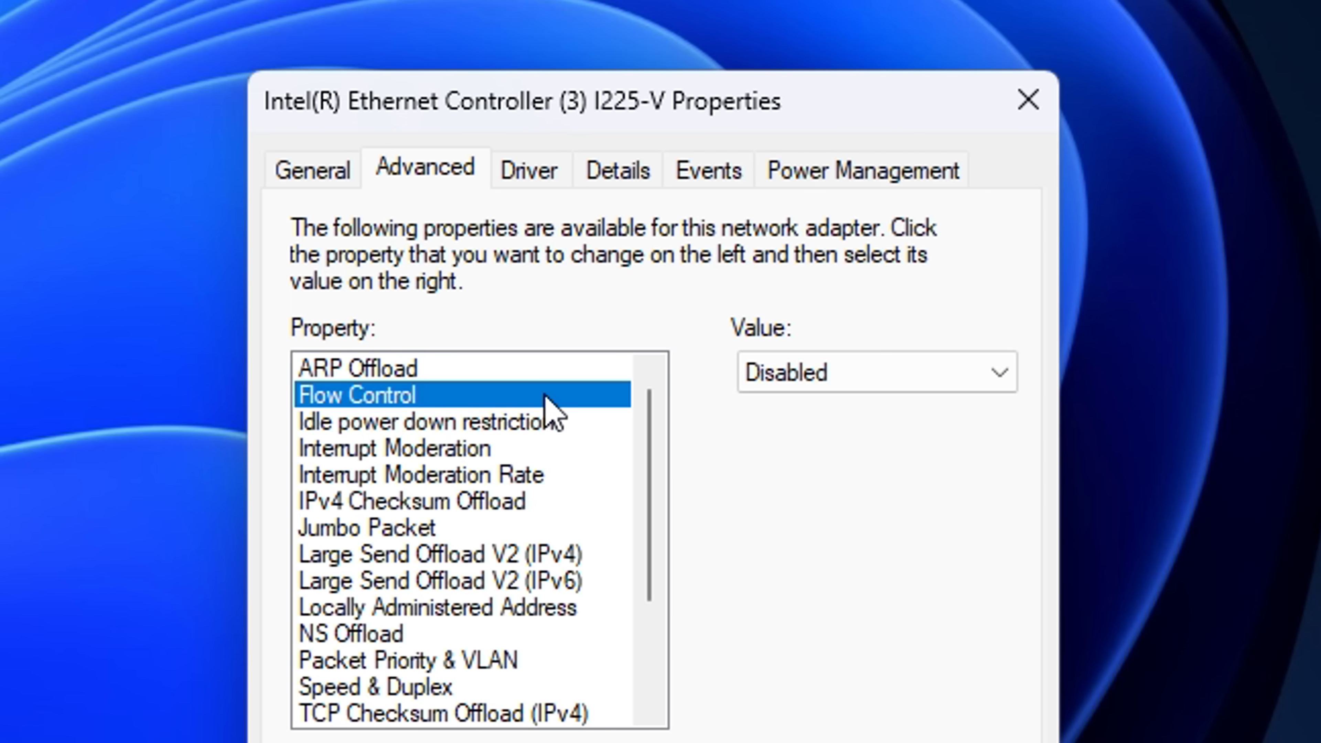
Disable IPv4 Checksum Offload, Large Send Offload V2 for IPv4 and IPv6, and NS Offload.
left_click(448, 501)
left_click(804, 387)
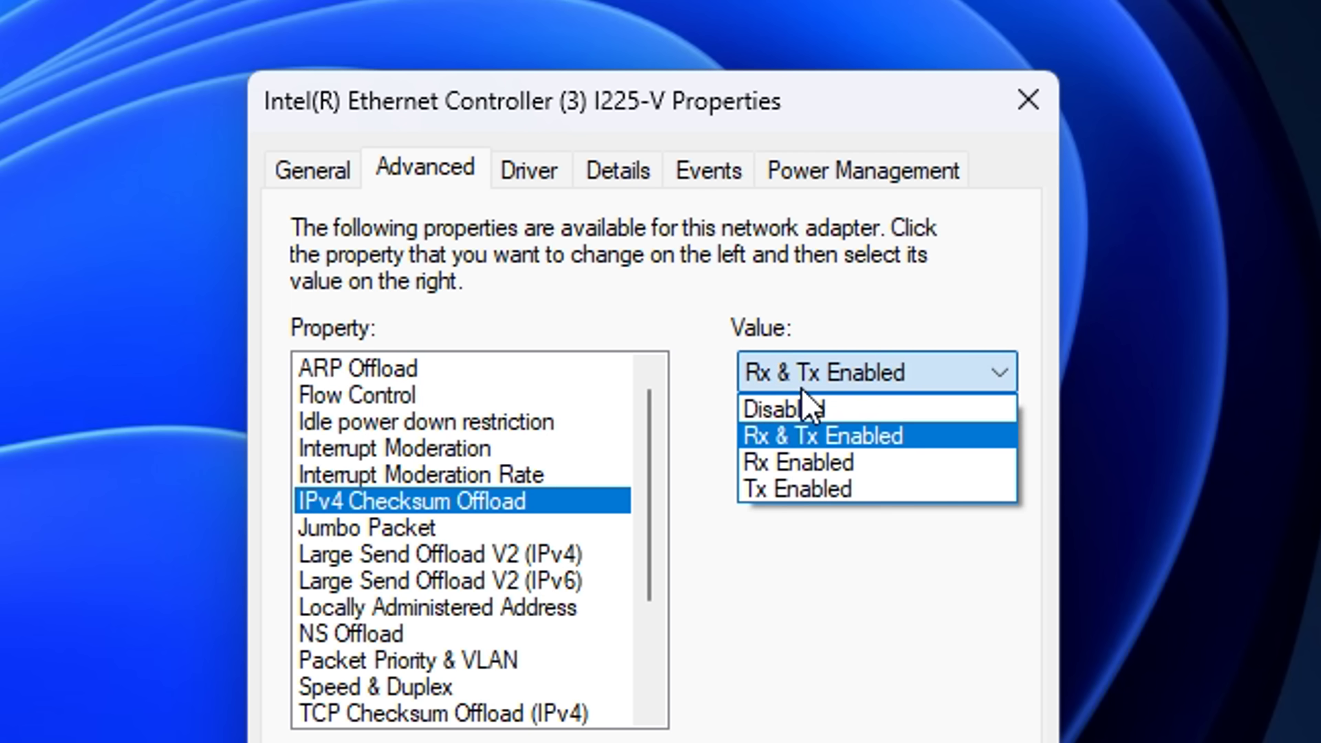
left_click(805, 410)
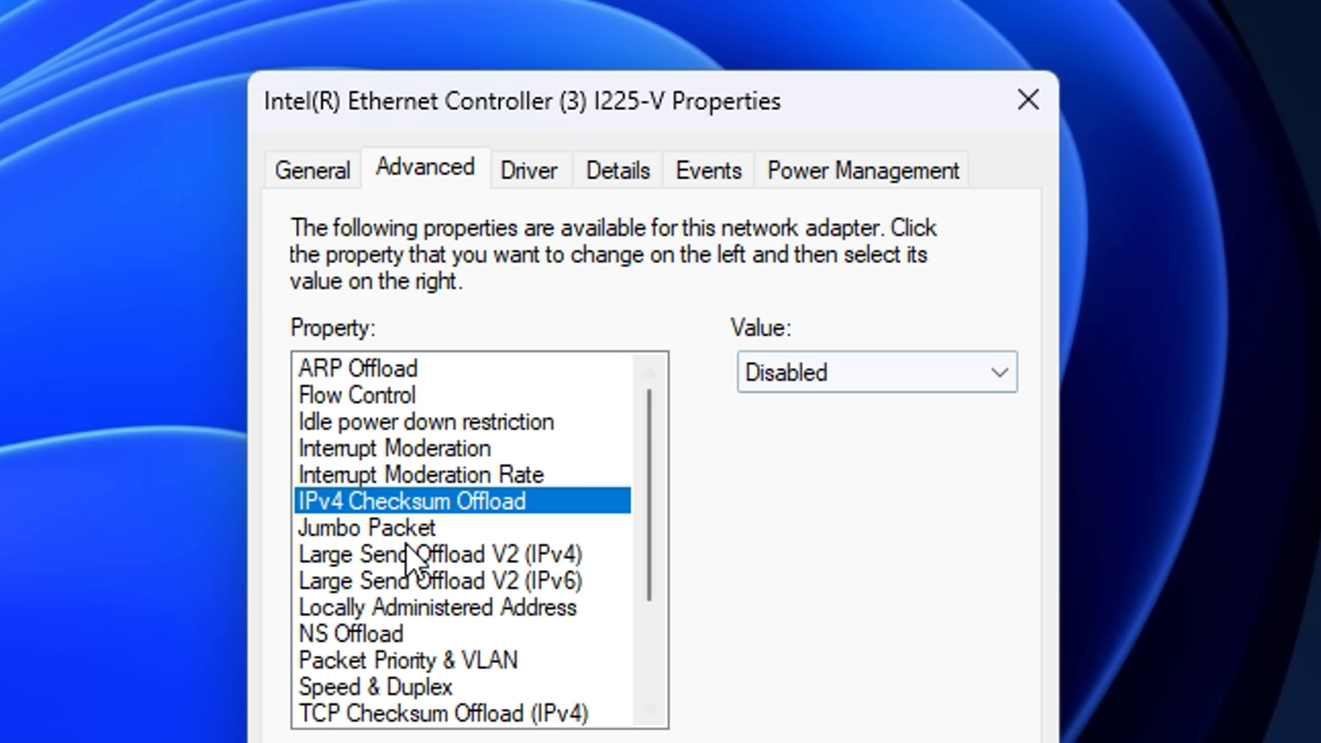
left_click(345, 527)
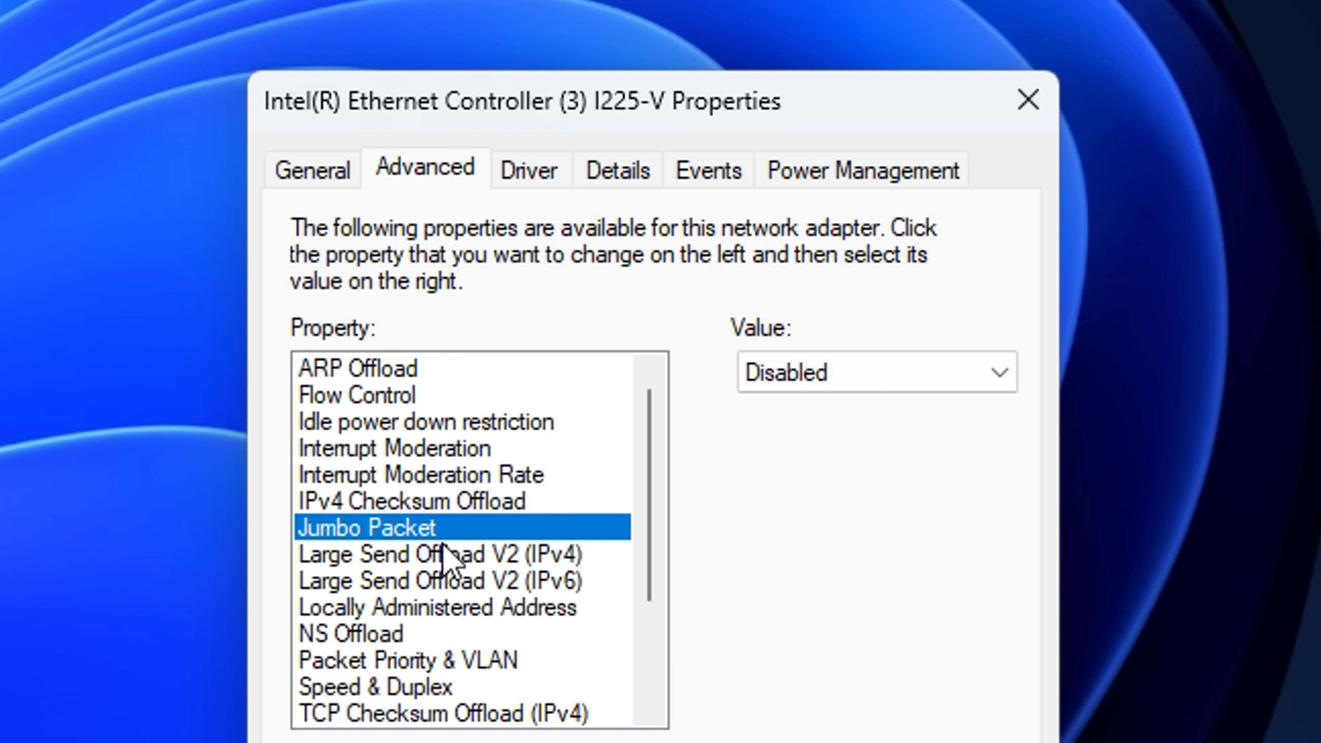
left_click(340, 554)
left_click(780, 373)
left_click(783, 400)
left_click(598, 581)
left_click(780, 372)
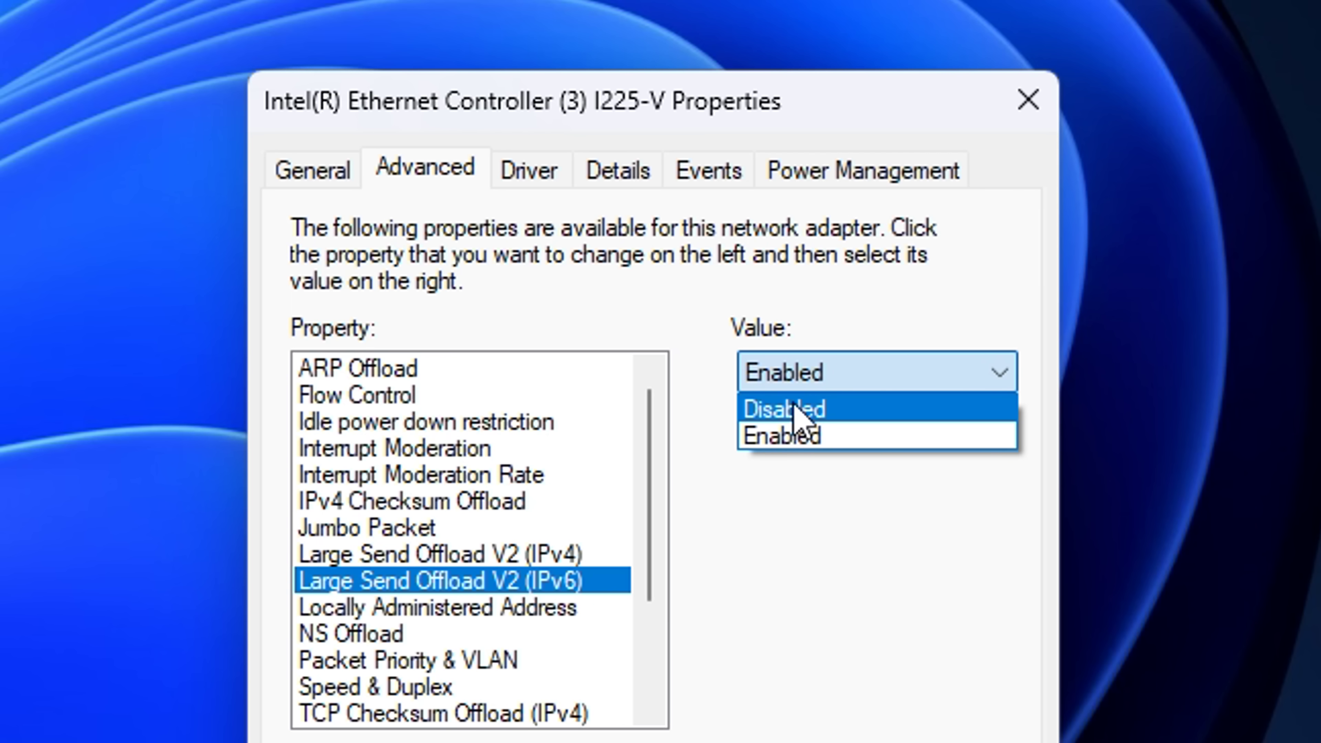
left_click(796, 408)
left_click(374, 632)
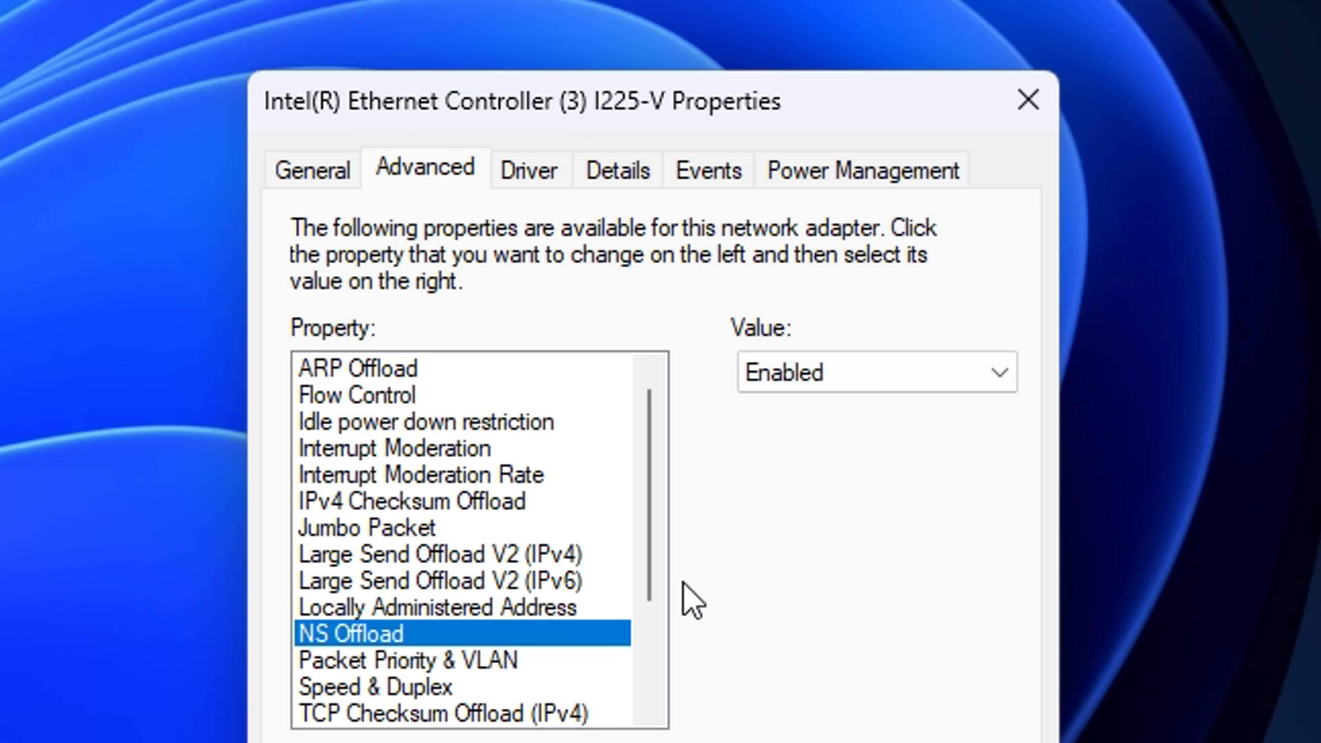
left_click(776, 379)
left_click(801, 409)
Disable TCP and UDP Checksum Offload for both IPv4 and IPv6.
scroll(546, 598, "down", 2)
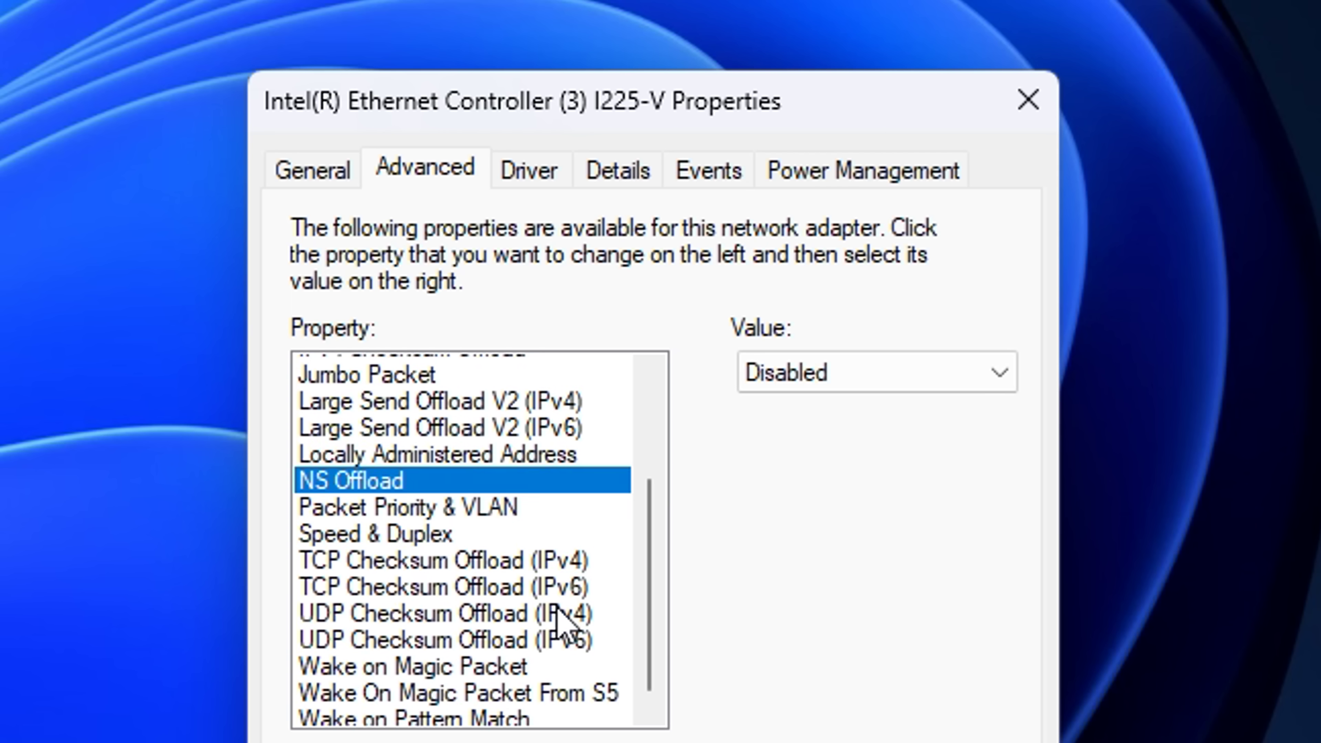
left_click(471, 557)
left_click(780, 373)
left_click(786, 410)
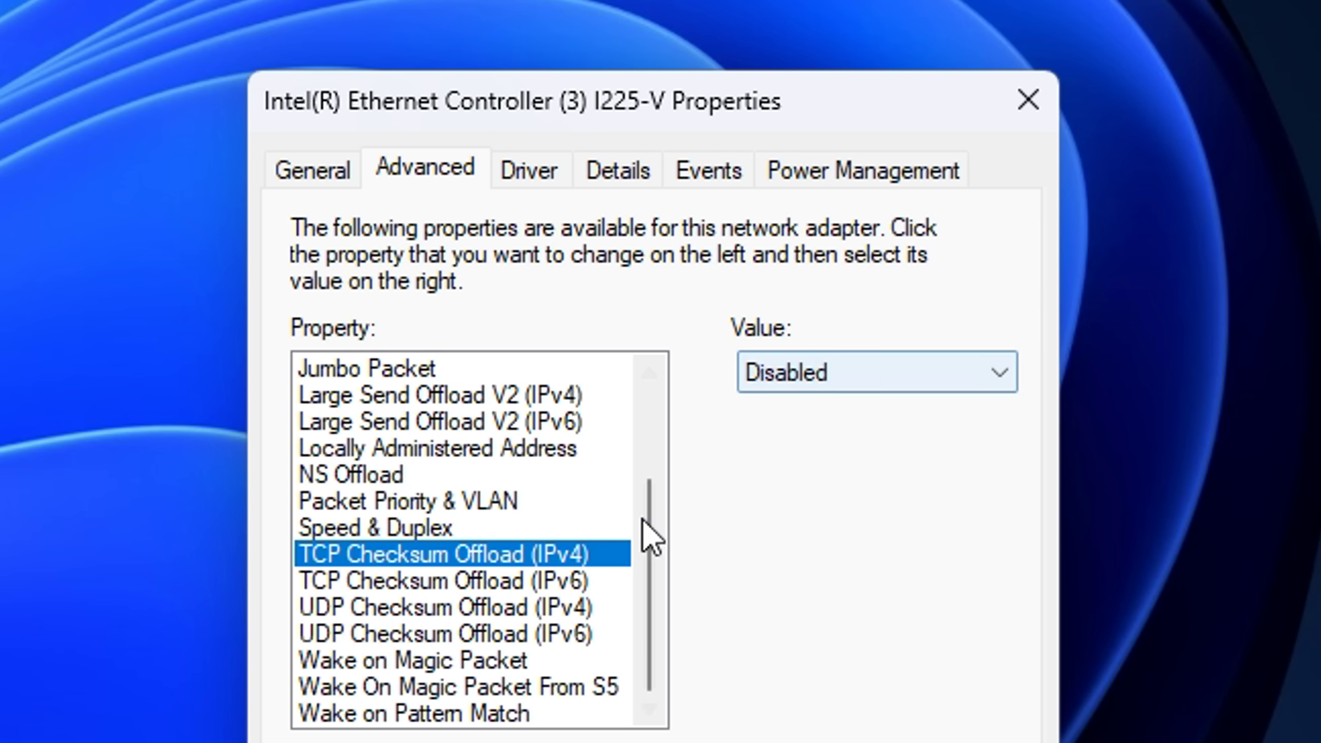
left_click(575, 581)
left_click(780, 374)
left_click(788, 410)
left_click(595, 608)
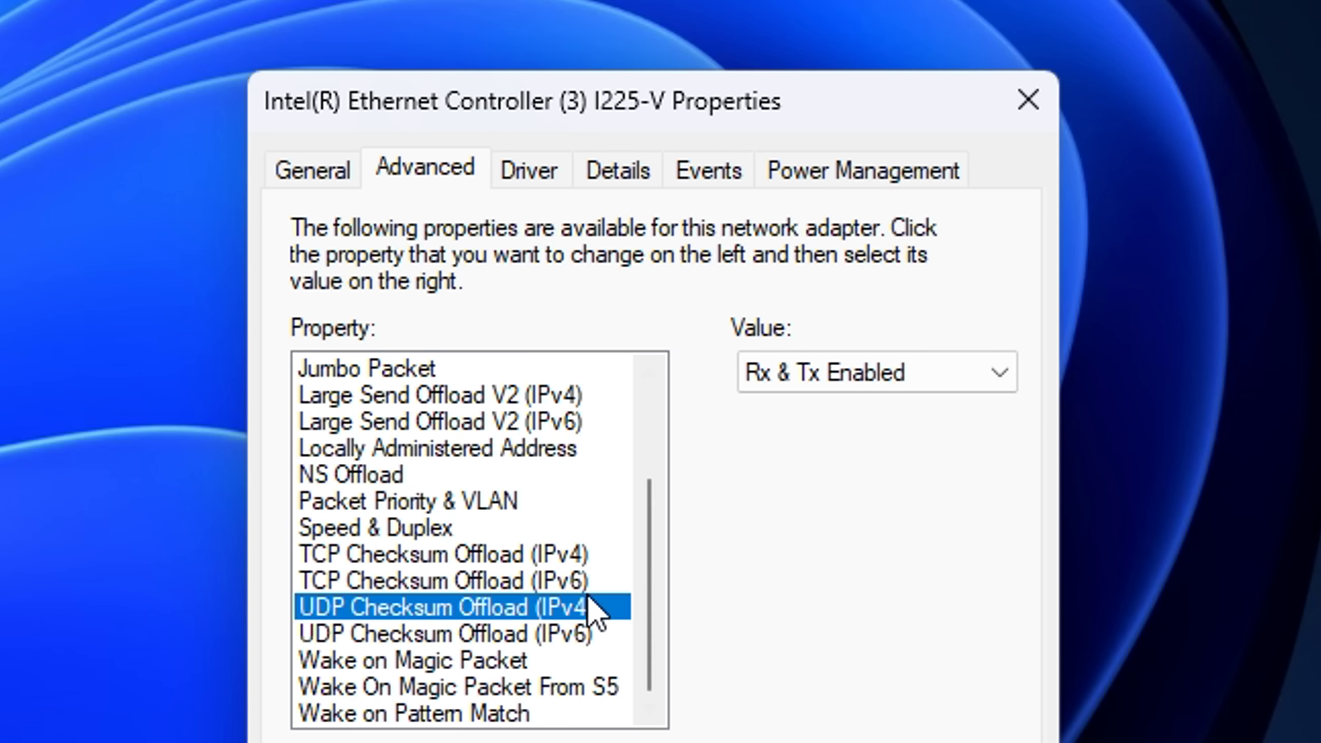
left_click(780, 373)
left_click(781, 410)
left_click(587, 635)
left_click(811, 374)
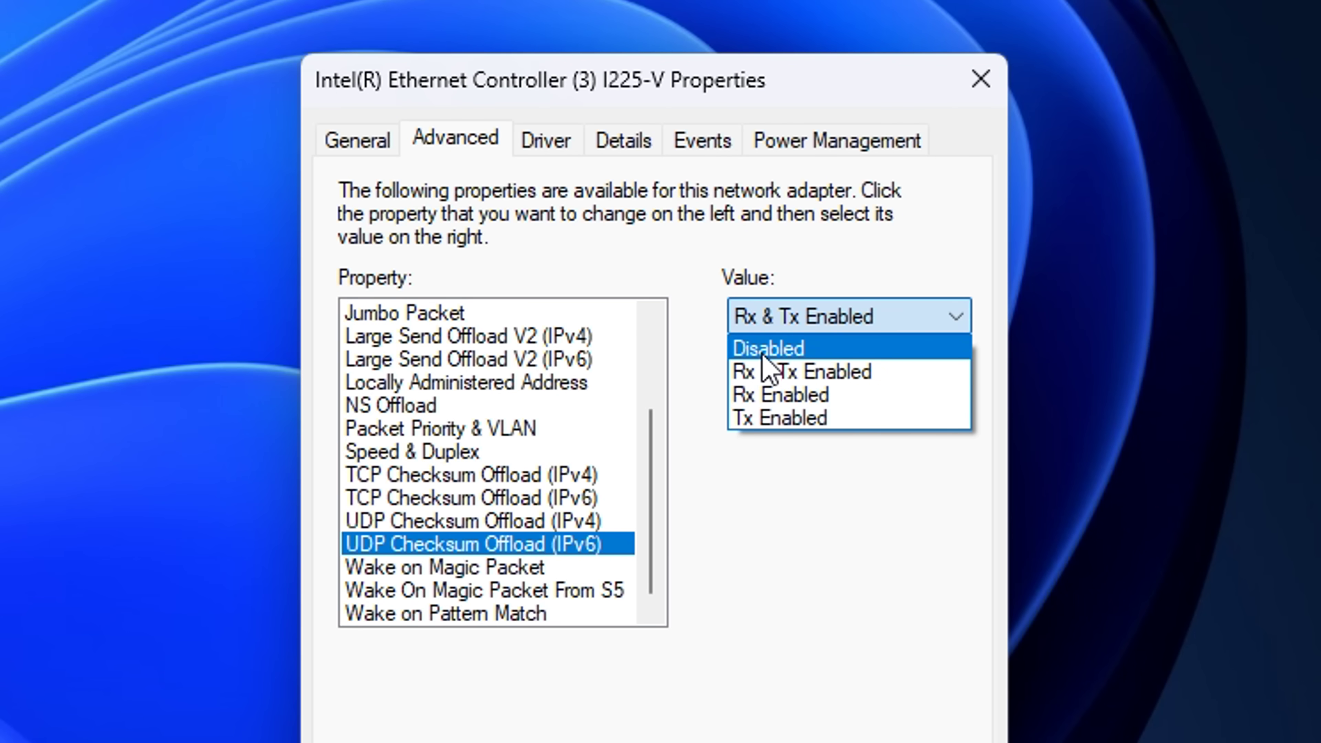
left_click(787, 408)
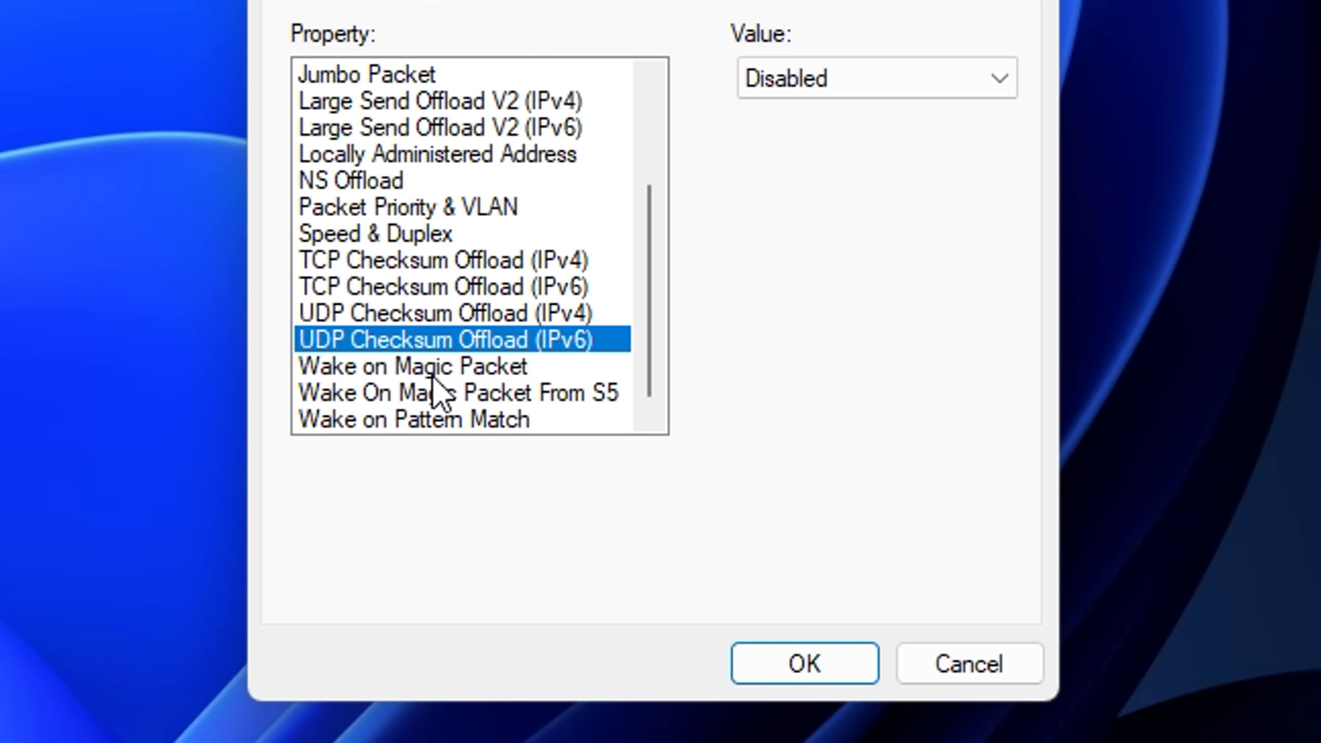
Disable Wake on Magic Packet, Wake On Magic Packet From S5, and Wake on Pattern Match.
left_click(494, 568)
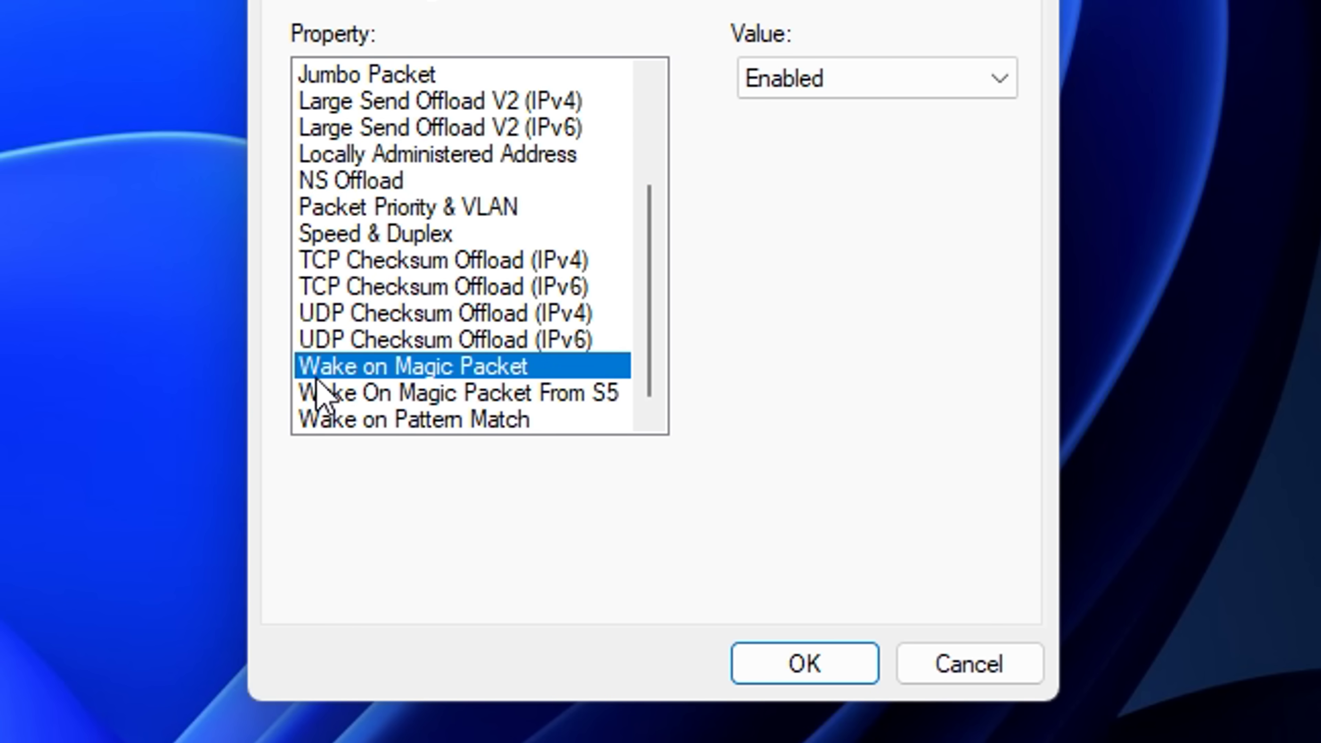
left_click(823, 79)
left_click(785, 114)
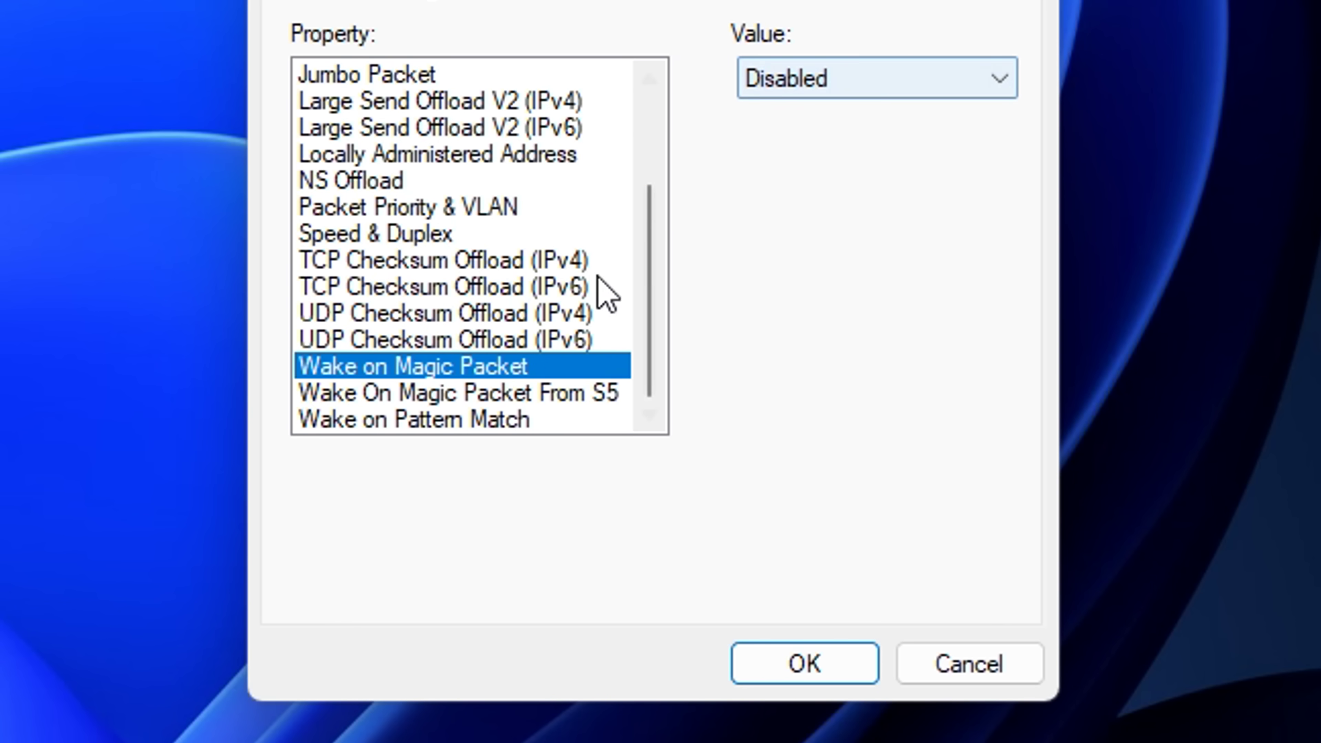
left_click(598, 392)
left_click(791, 78)
left_click(785, 115)
left_click(545, 421)
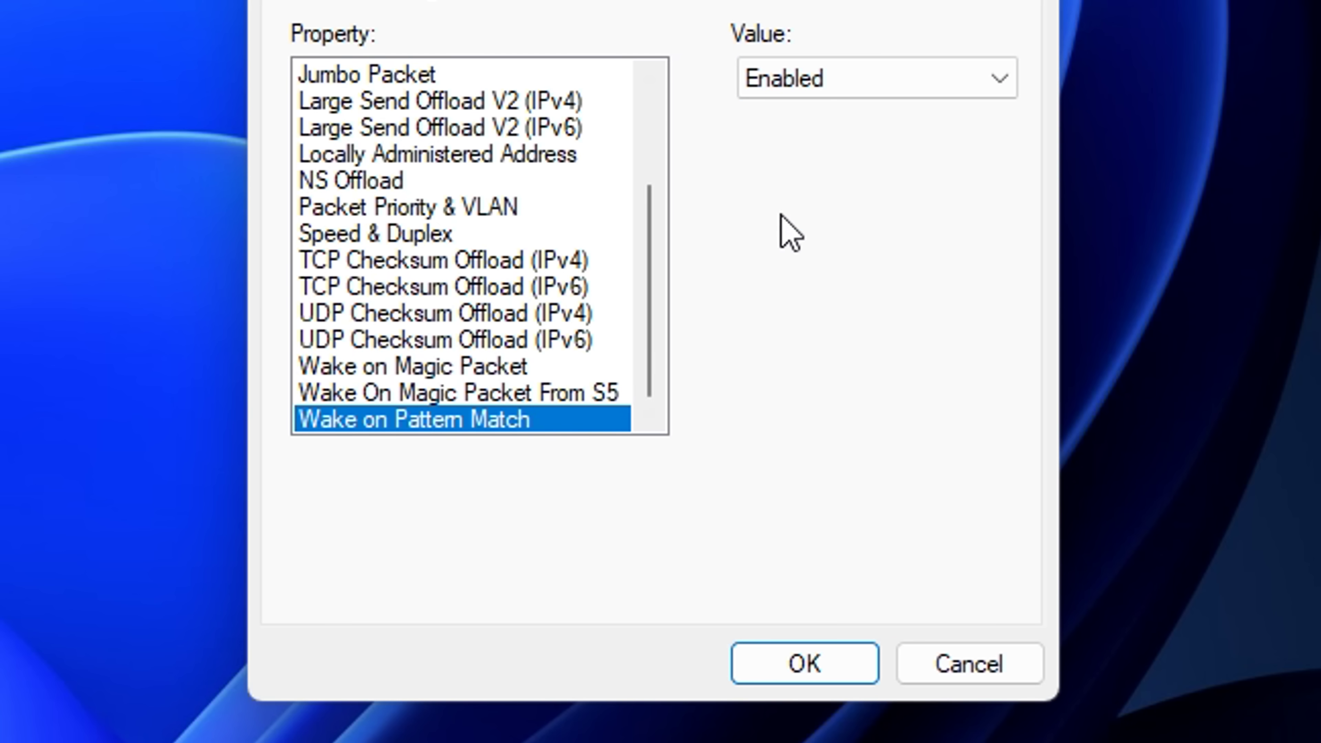
left_click(778, 86)
left_click(801, 117)
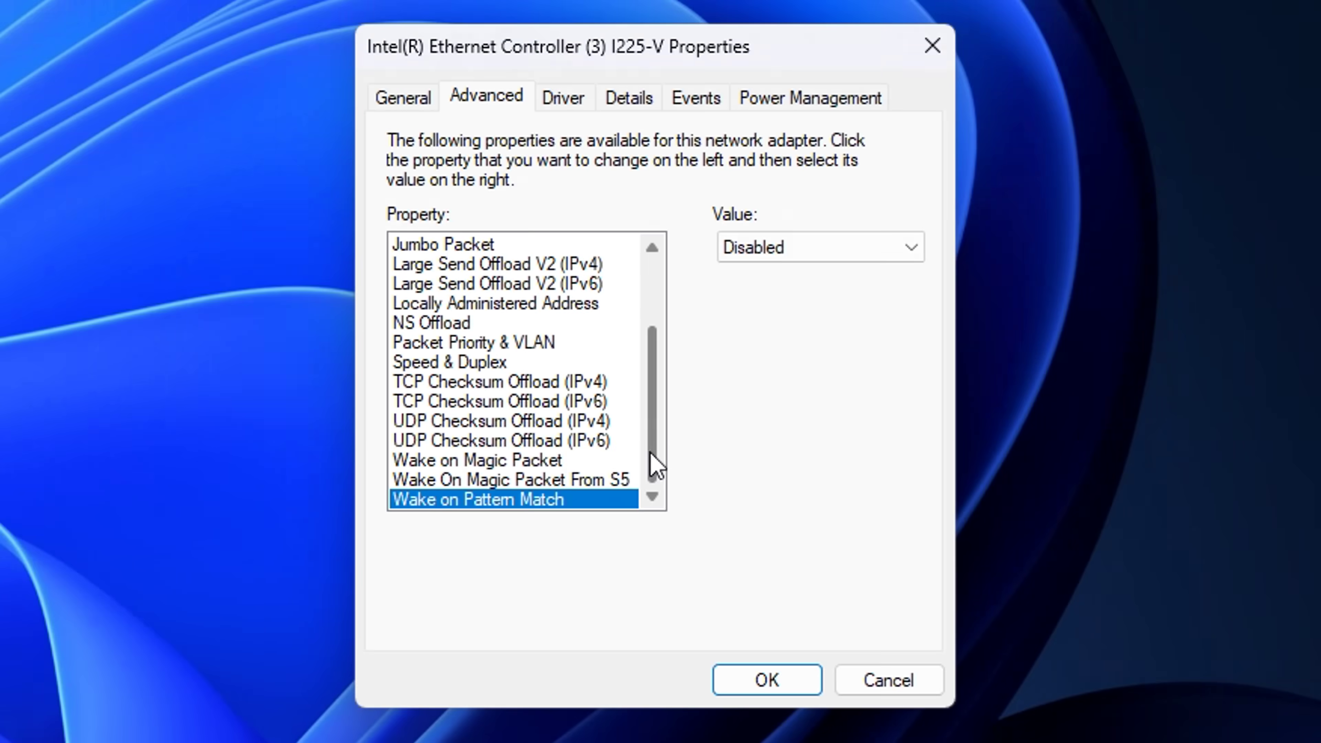
left_click_drag(650, 375, 678, 180)
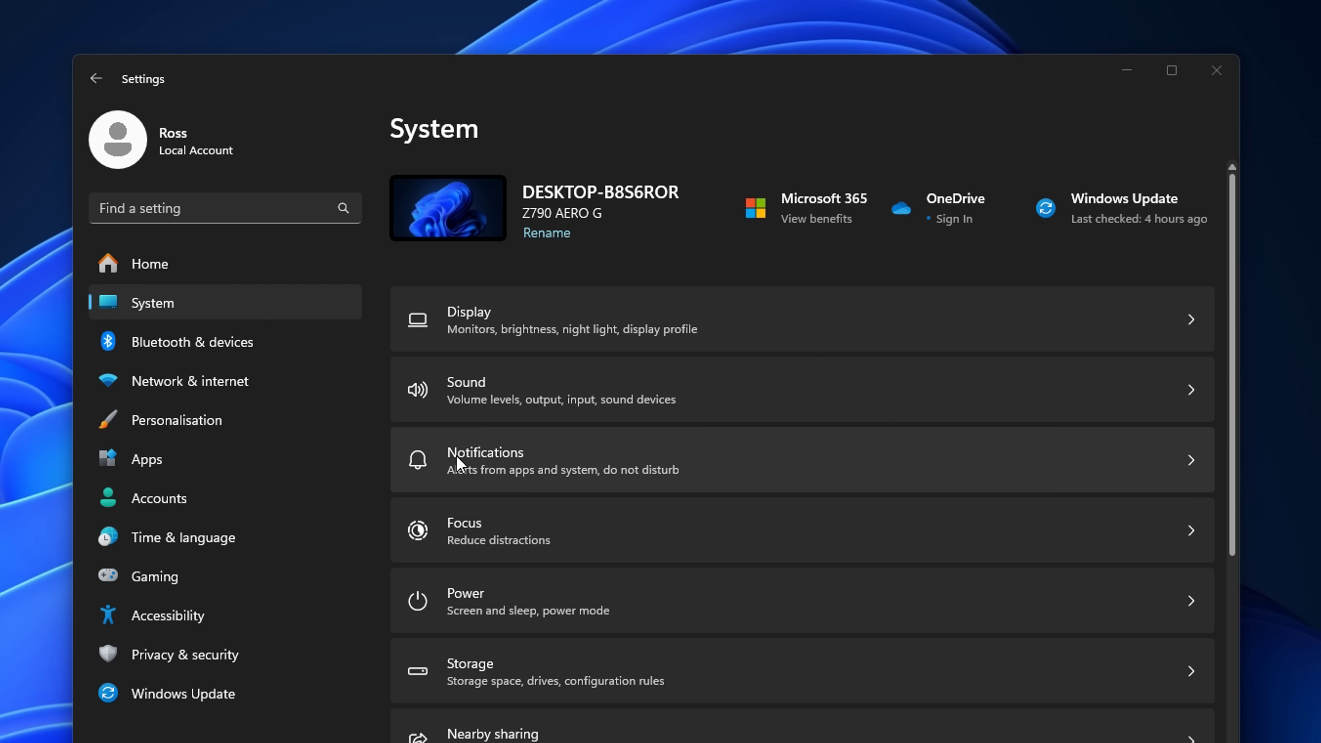
Turn off device-setup suggestions and Windows tips in Notifications, then view the power mode choices.
left_click(730, 468)
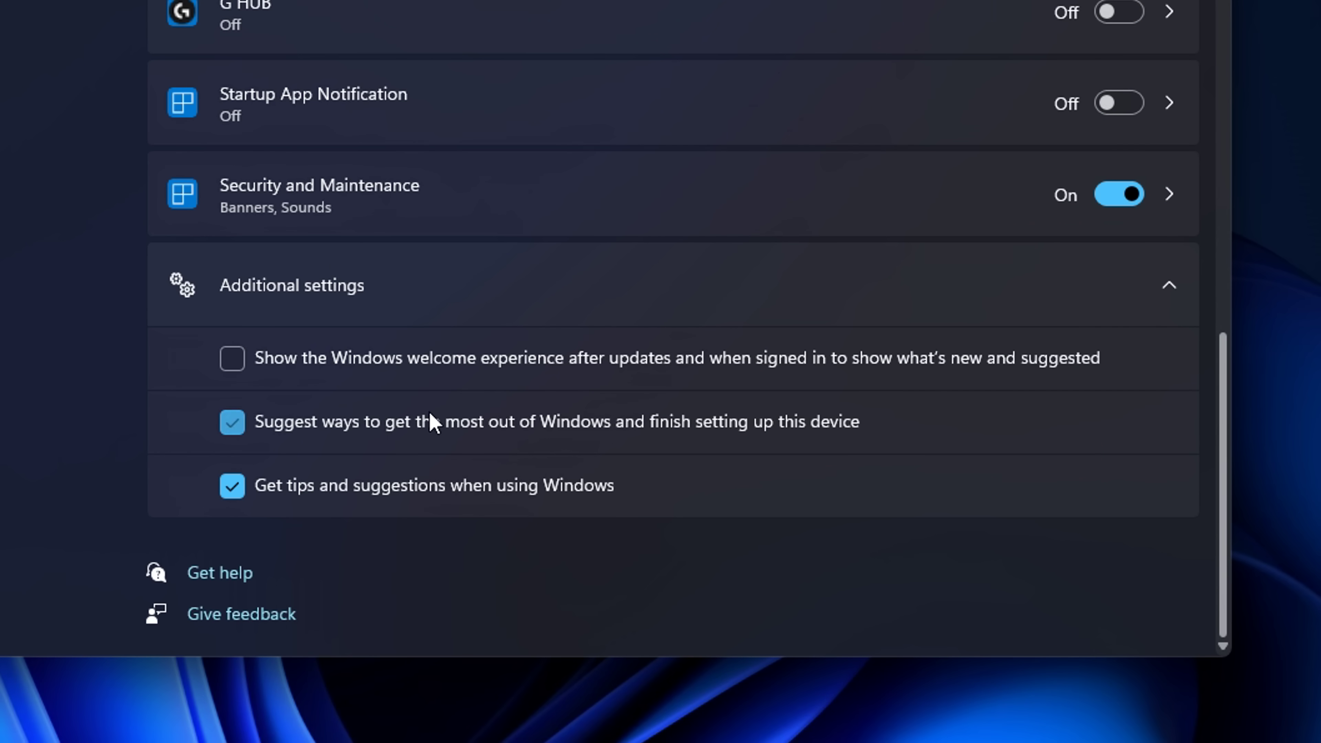
left_click(430, 413)
left_click(442, 499)
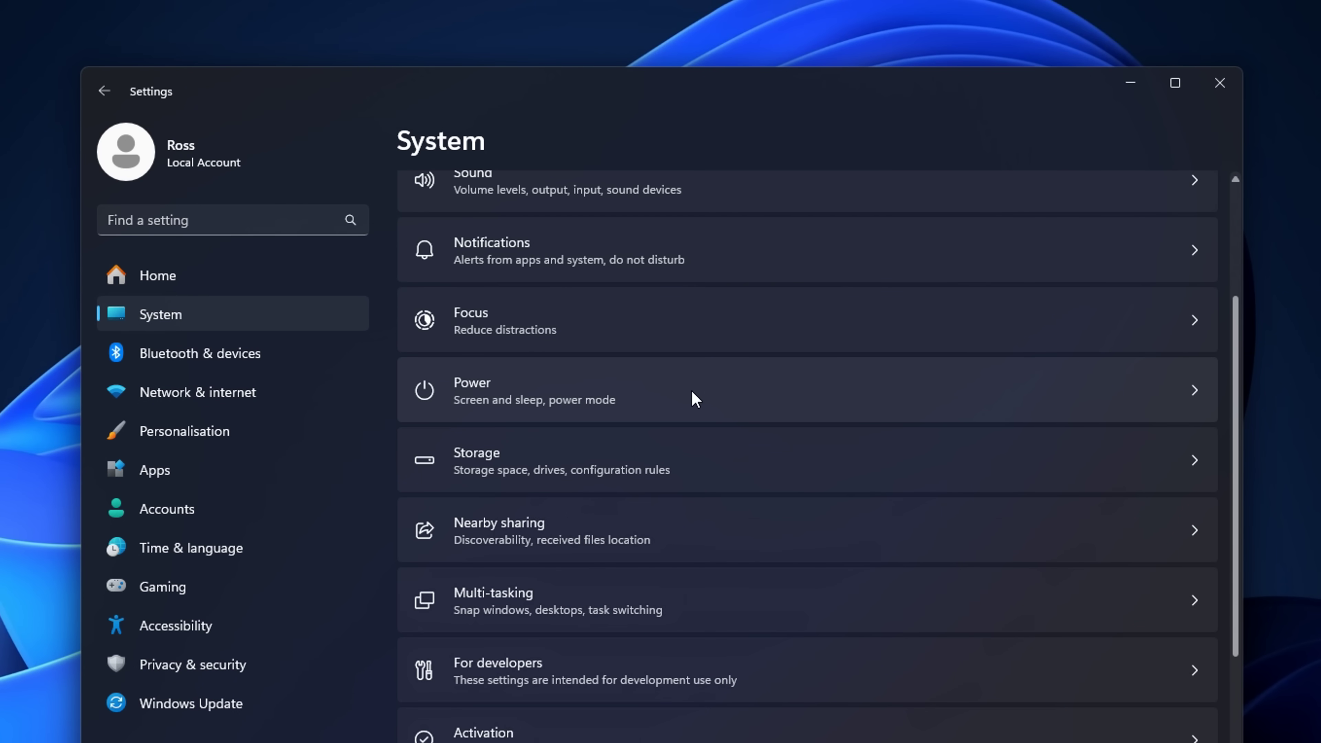
left_click(691, 391)
left_click(1126, 410)
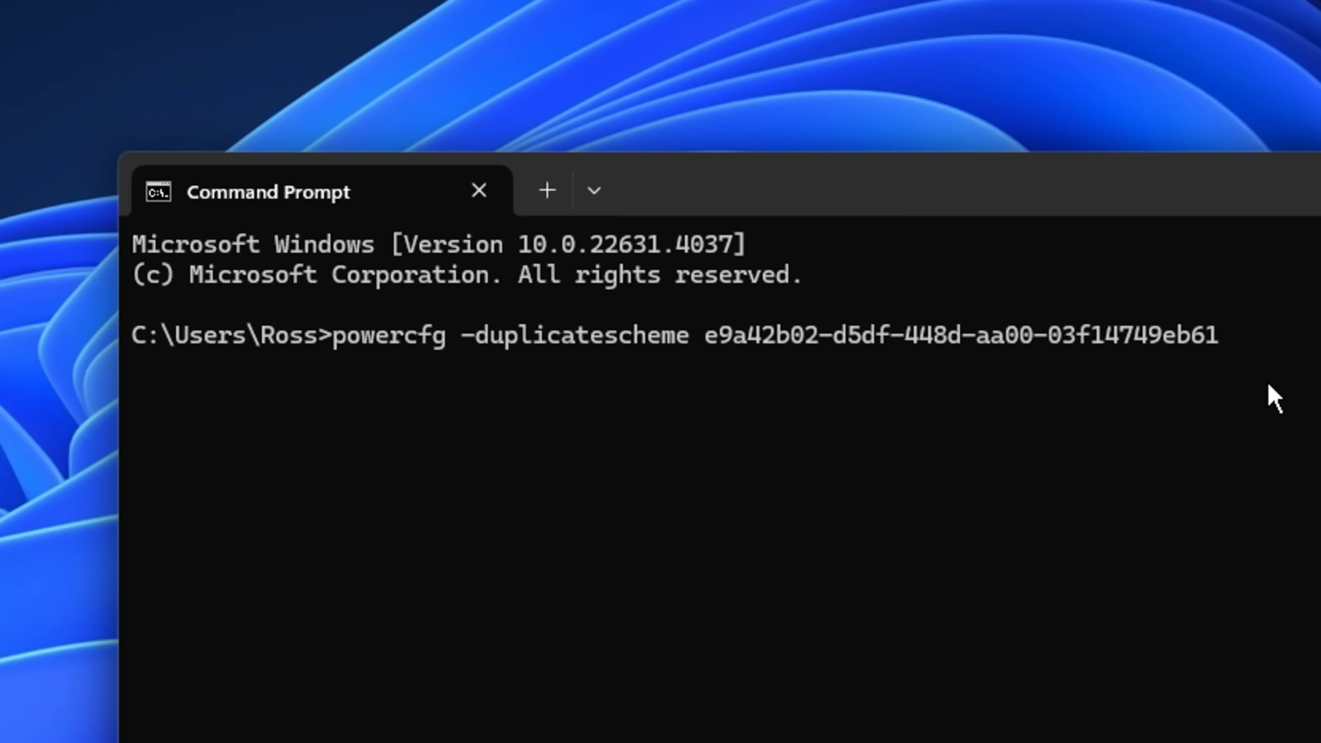
Run powercfg -duplicatescheme to add Ultimate Performance, then check the plan list, keeping Balanced.
key("Return")
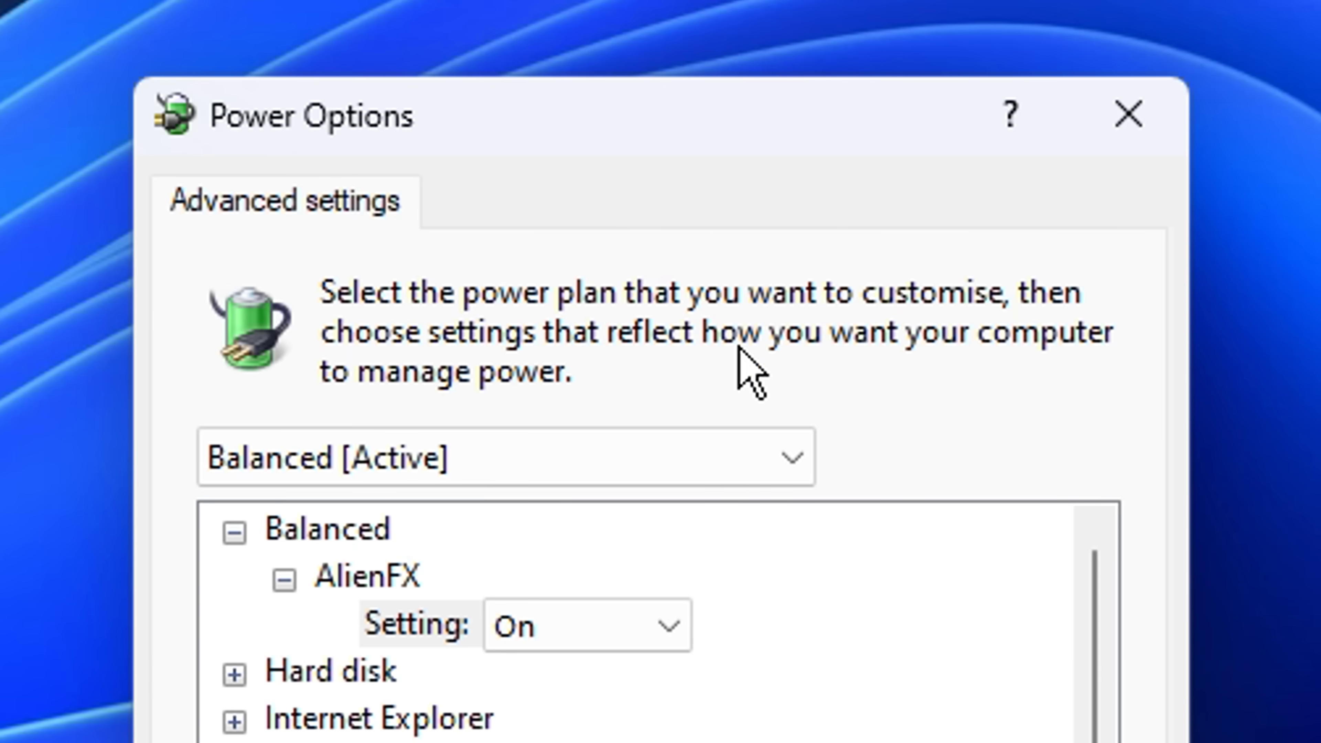
left_click(720, 455)
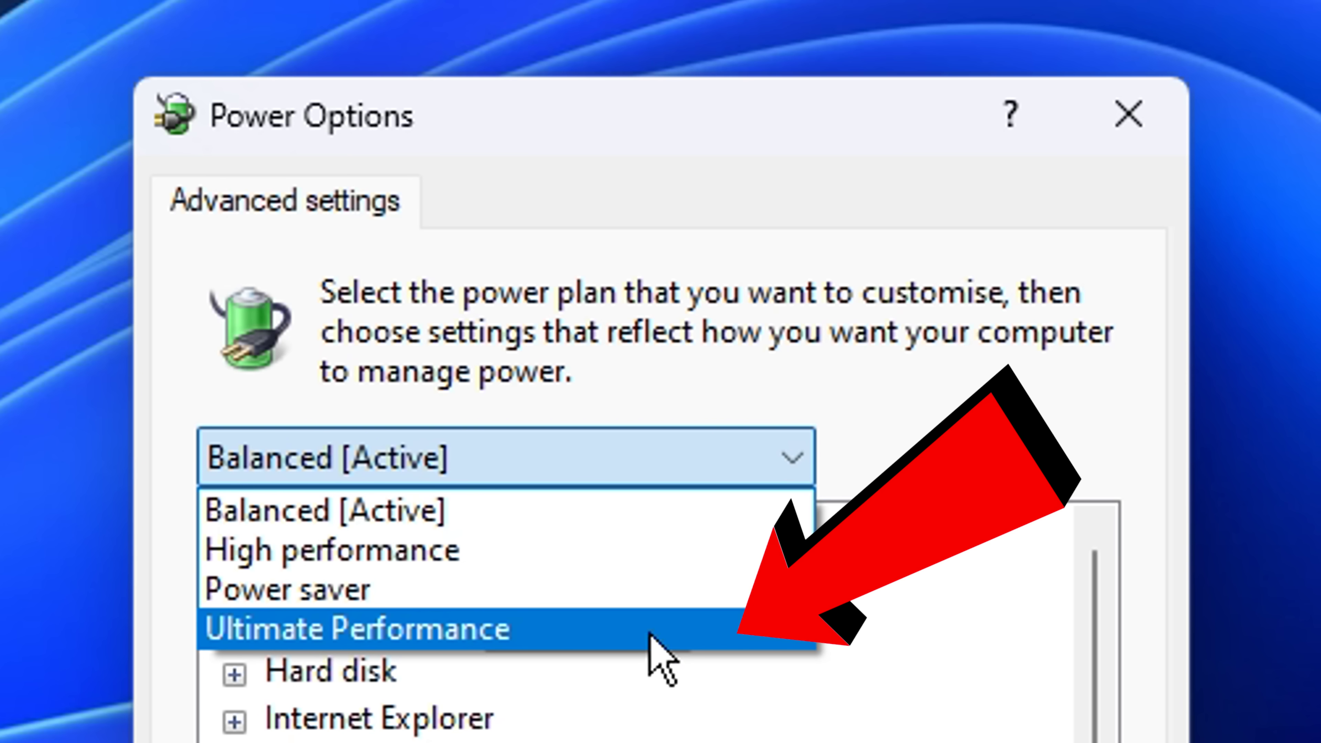
left_click(801, 377)
left_click(719, 455)
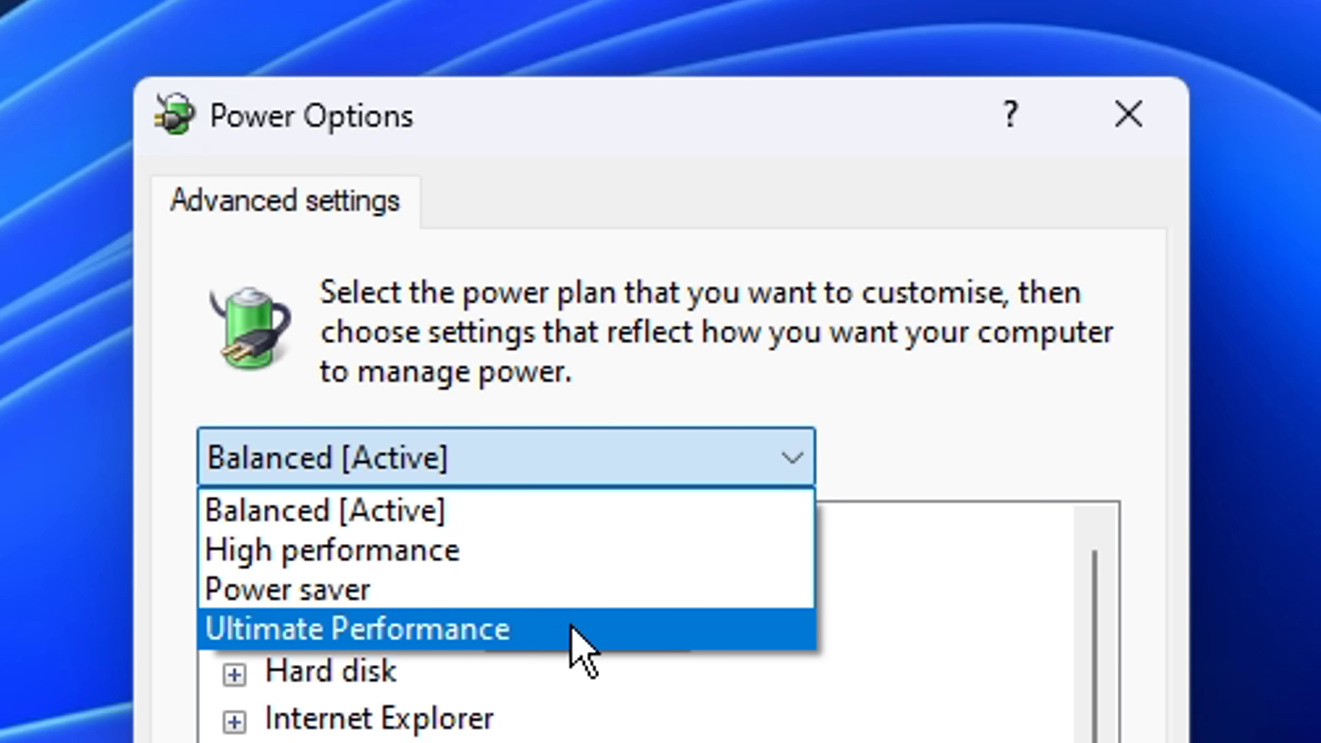
left_click(1059, 437)
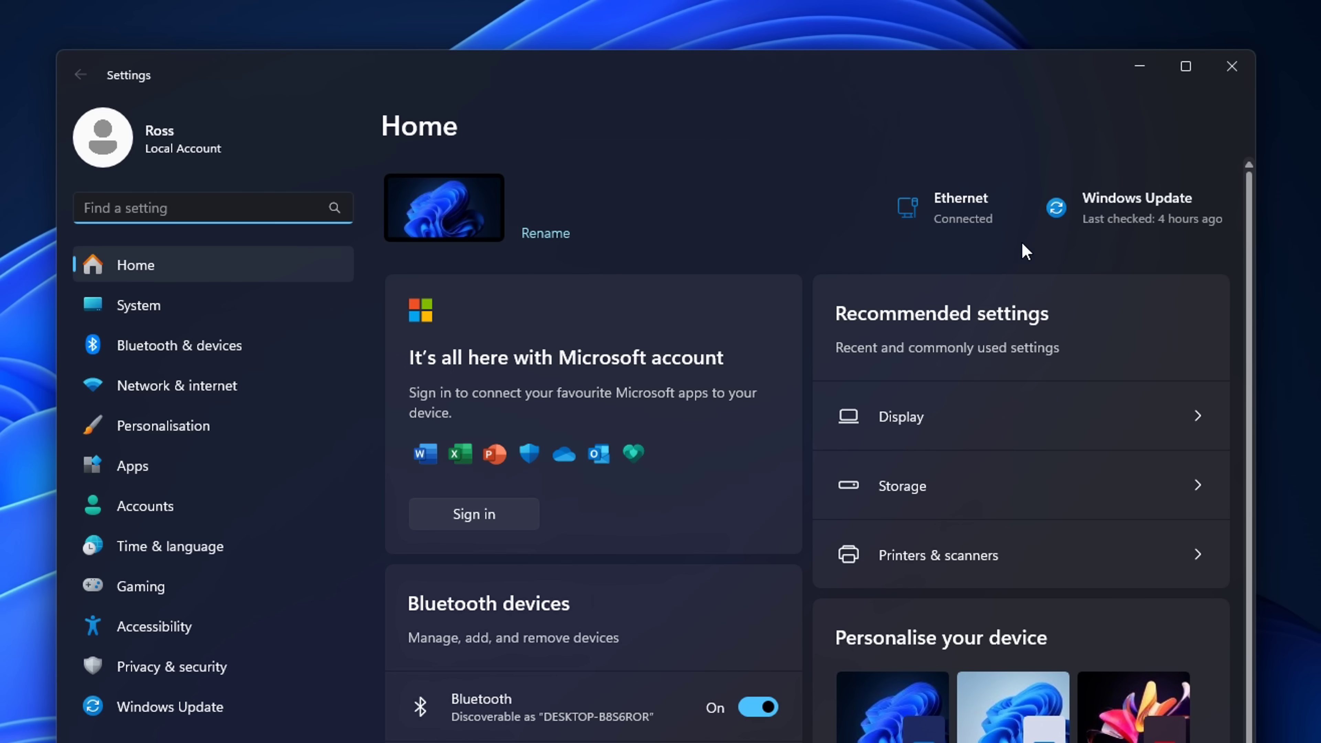
Switch off Allow downloads from other PCs under Windows Update > Advanced options > Delivery Optimisation.
left_click(1113, 202)
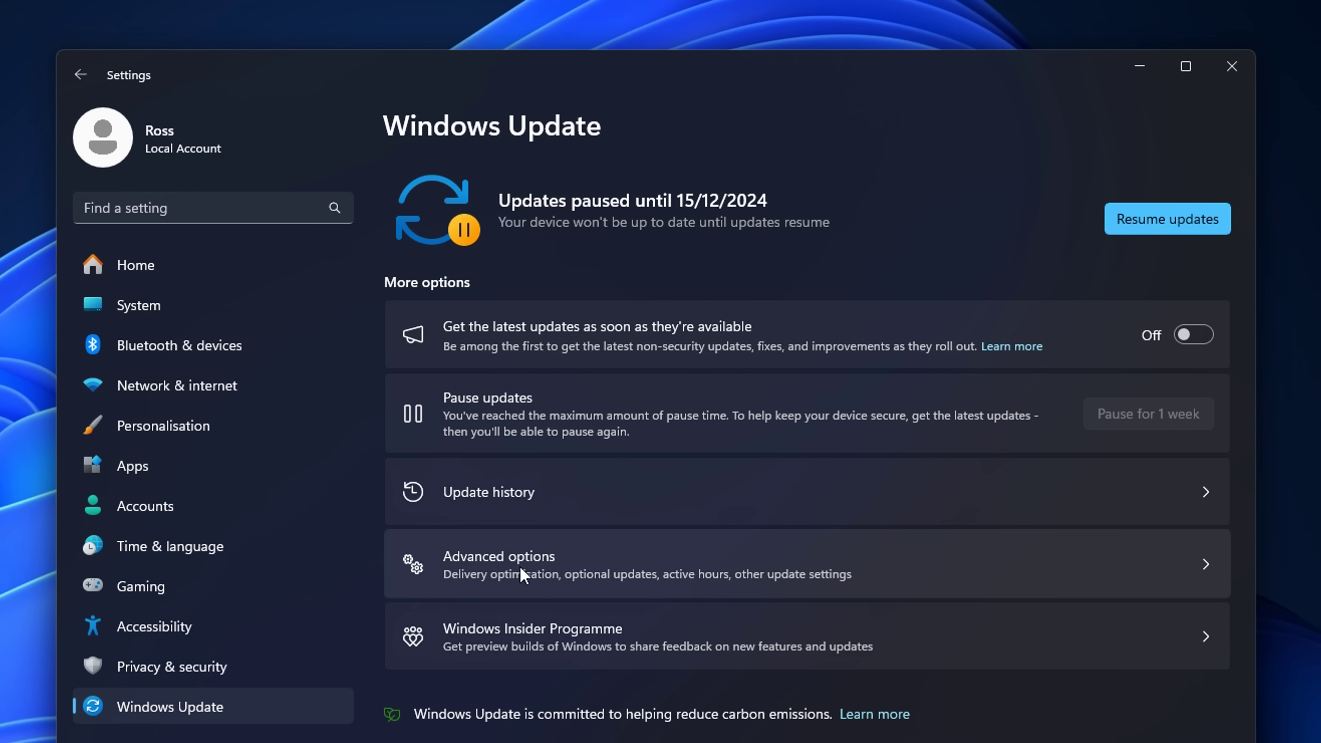
left_click(791, 575)
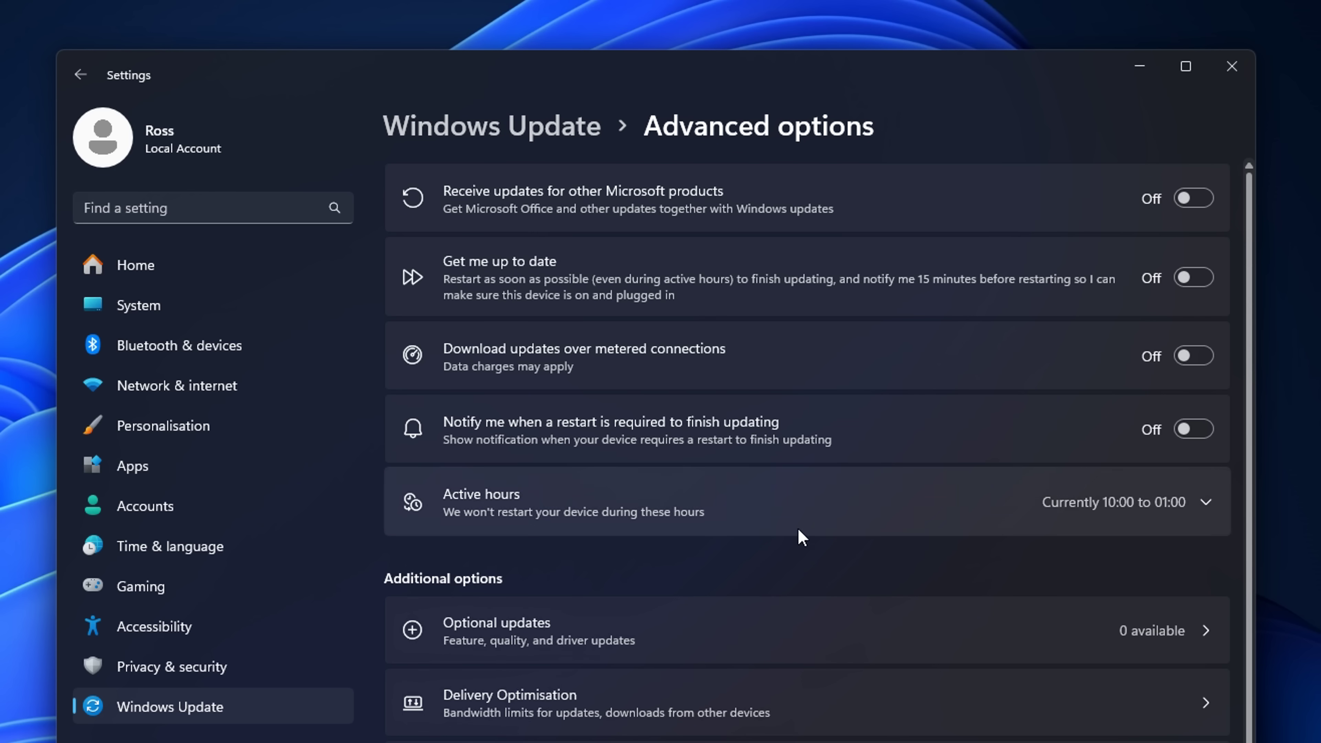
left_click(828, 723)
left_click(1173, 252)
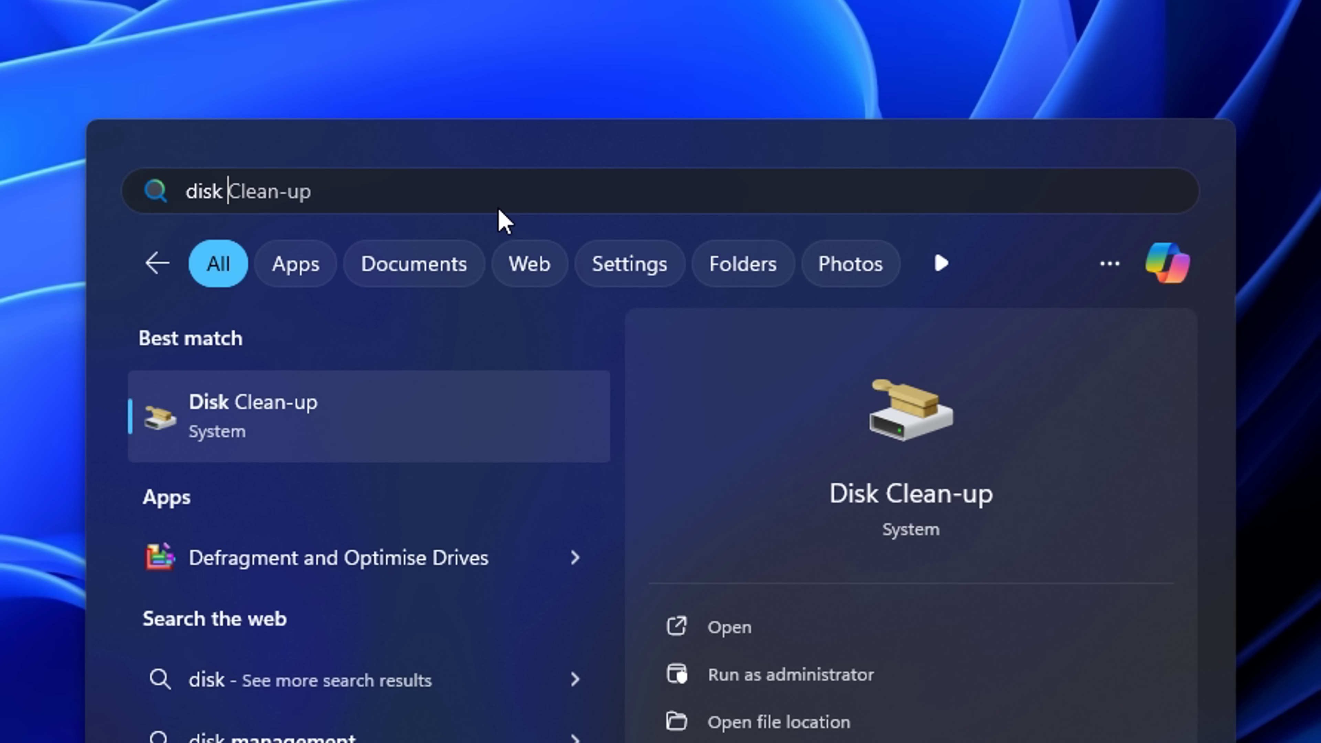
Launch Disk Clean-up via a 'clean up' search and tick every category, including Delivery Optimisation Files, for 9.99 GB.
type("clean up")
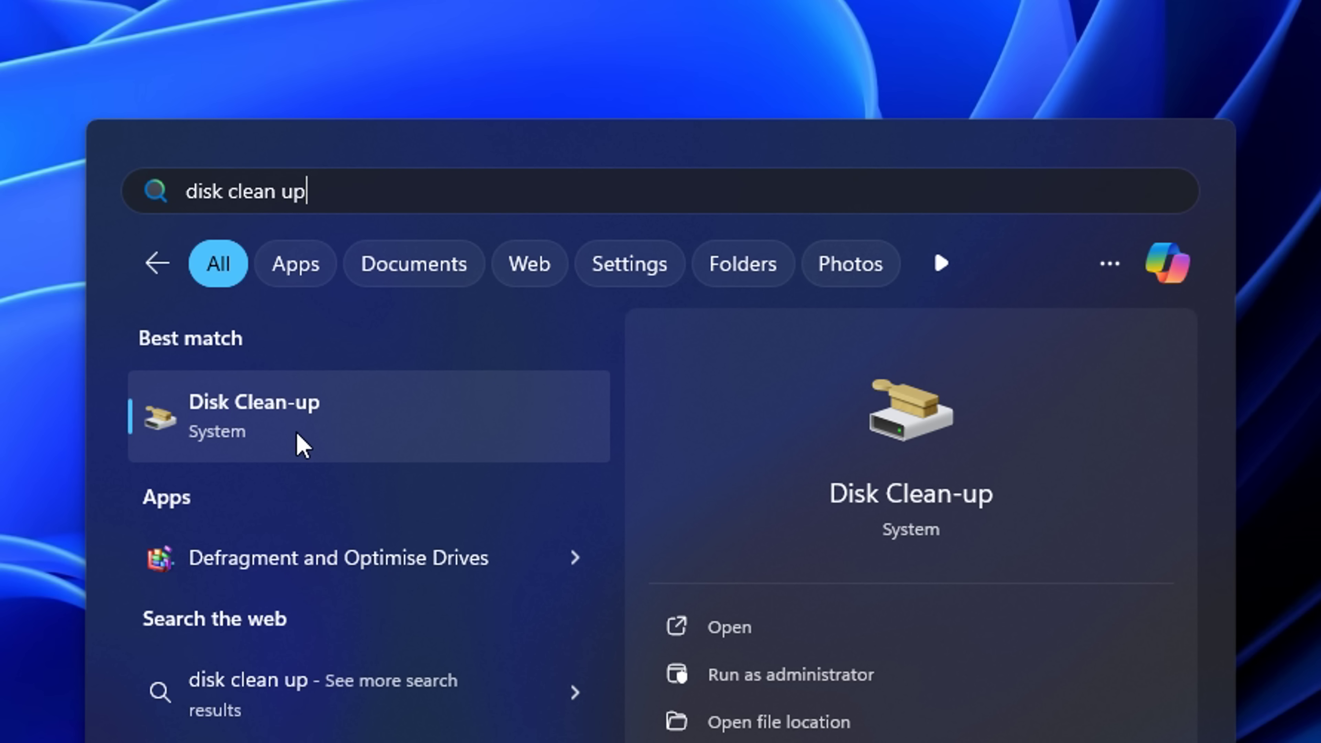
left_click(366, 443)
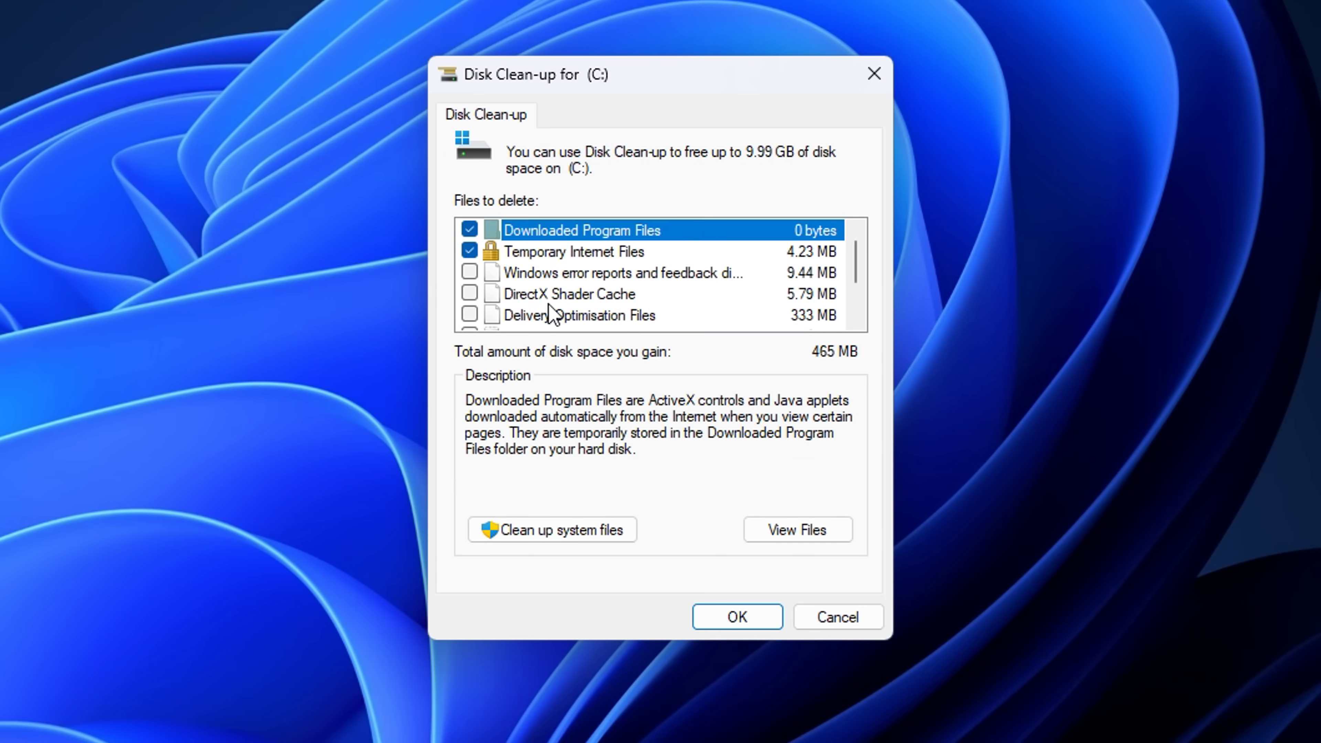
scroll(551, 312, "down", 1)
left_click(470, 252)
scroll(512, 281, "up", 1)
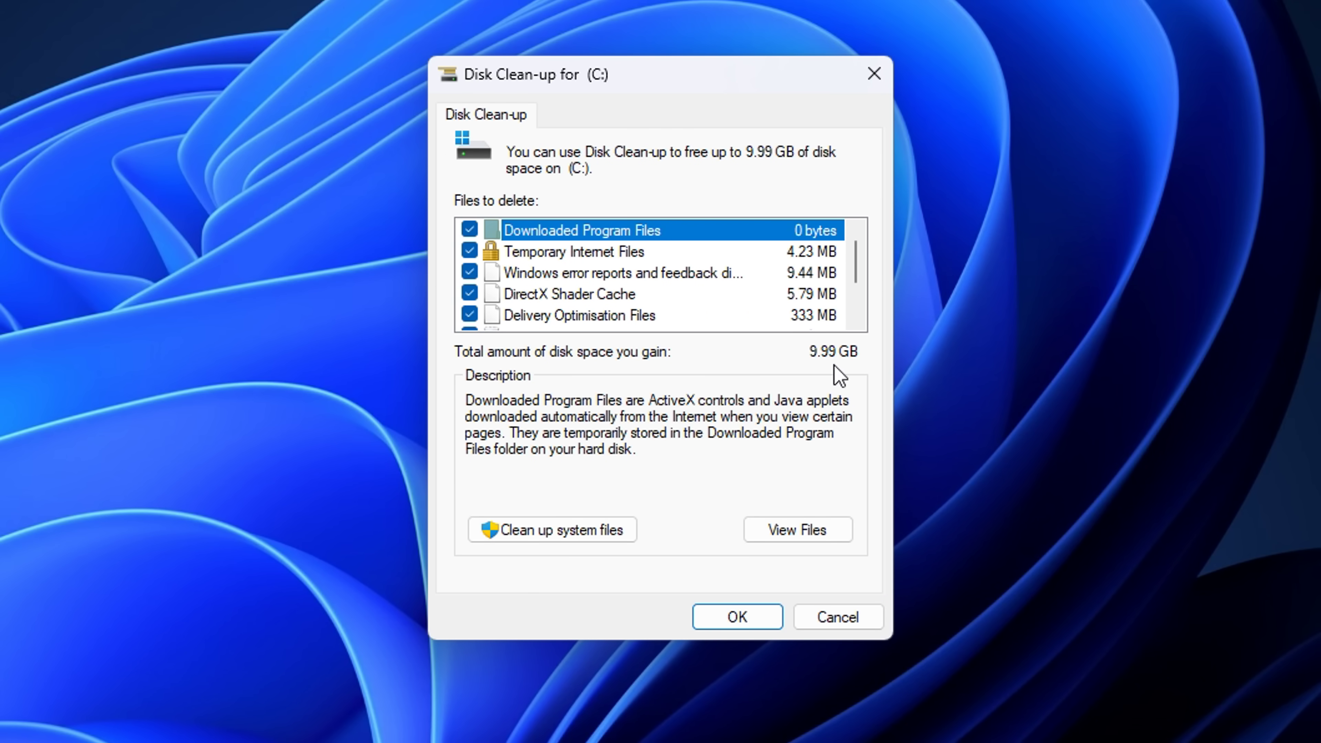
scroll(707, 272, "down", 1)
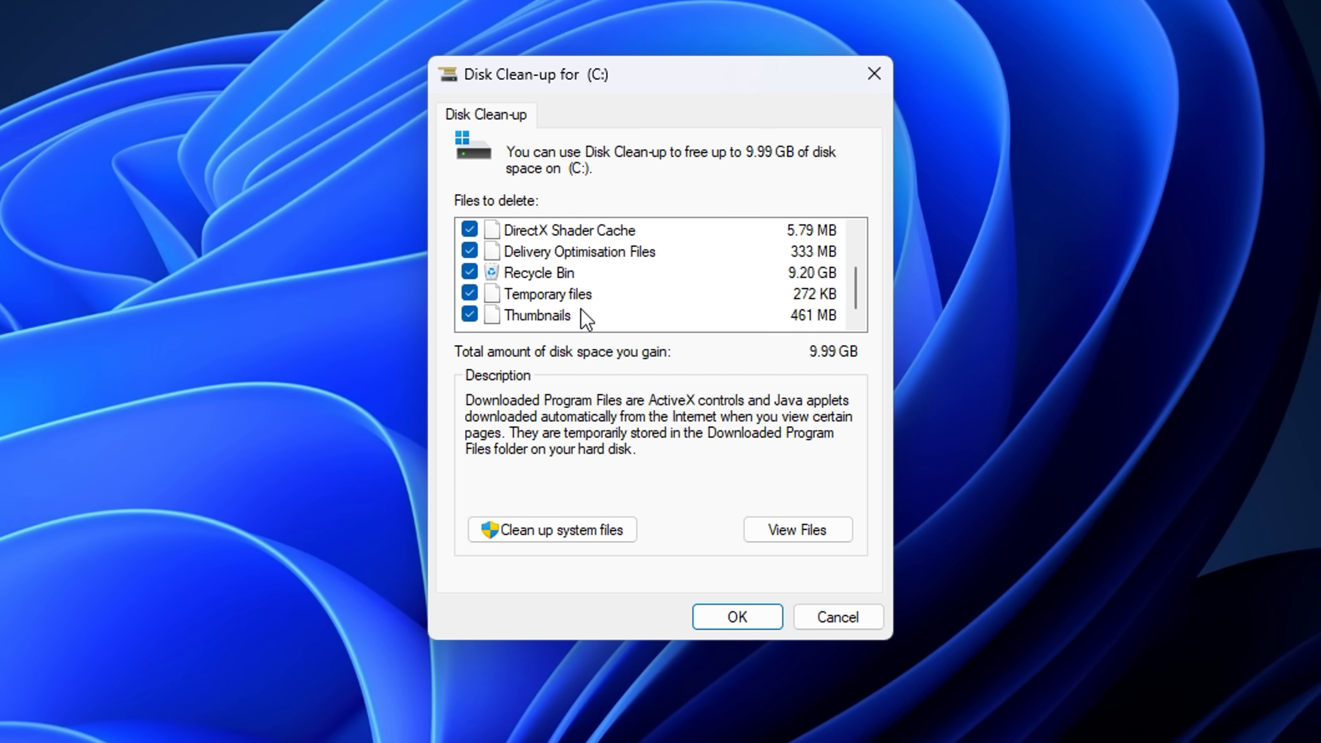
scroll(587, 319, "up", 1)
scroll(593, 299, "down", 1)
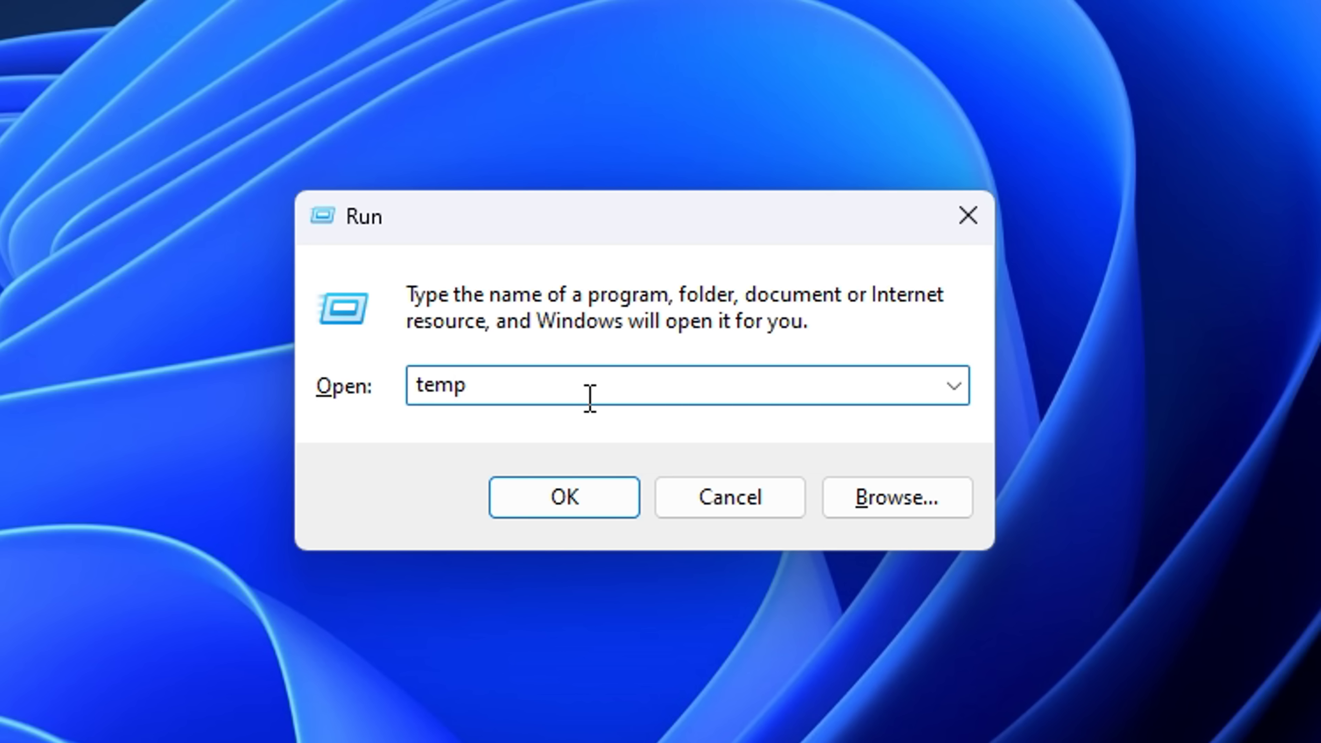
Delete everything in C:\Windows\Temp, then reopen Run with 'prefetch' entered.
left_click(628, 492)
key("ctrl+a")
key("Delete")
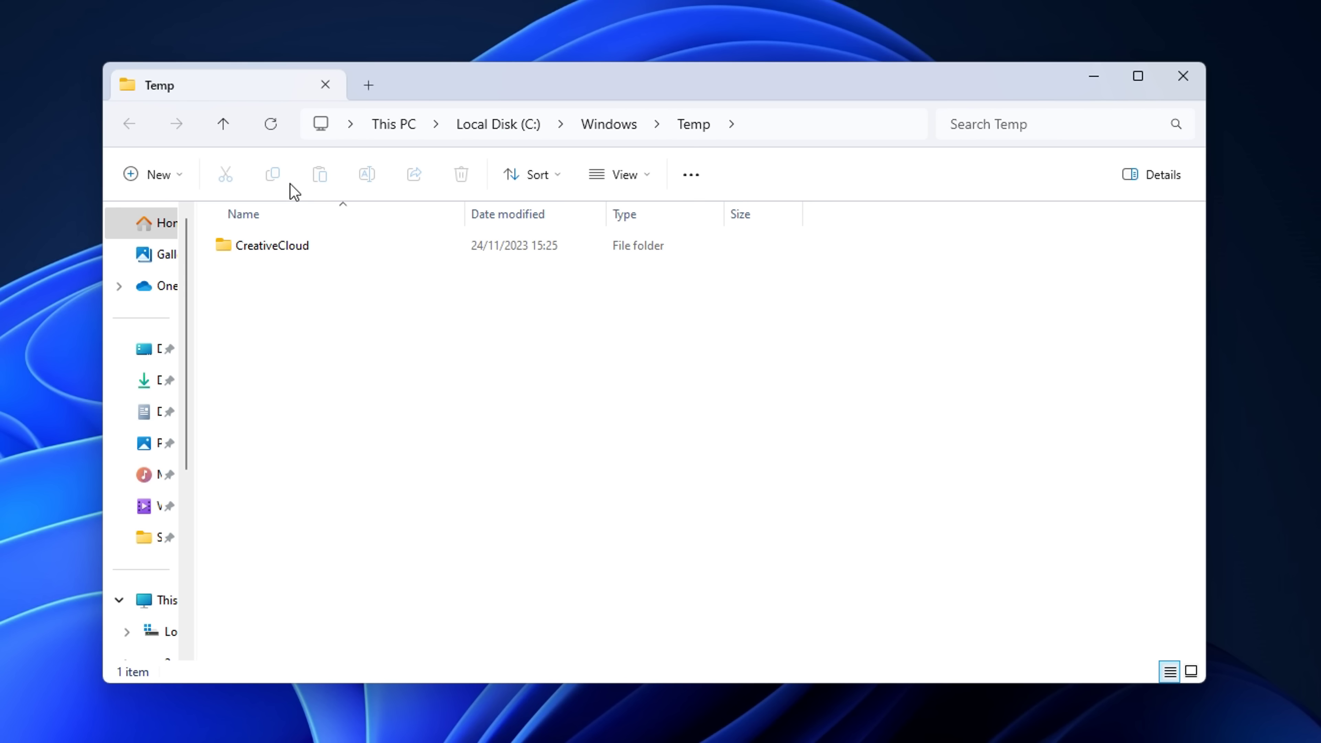
key("super+r")
type("pre")
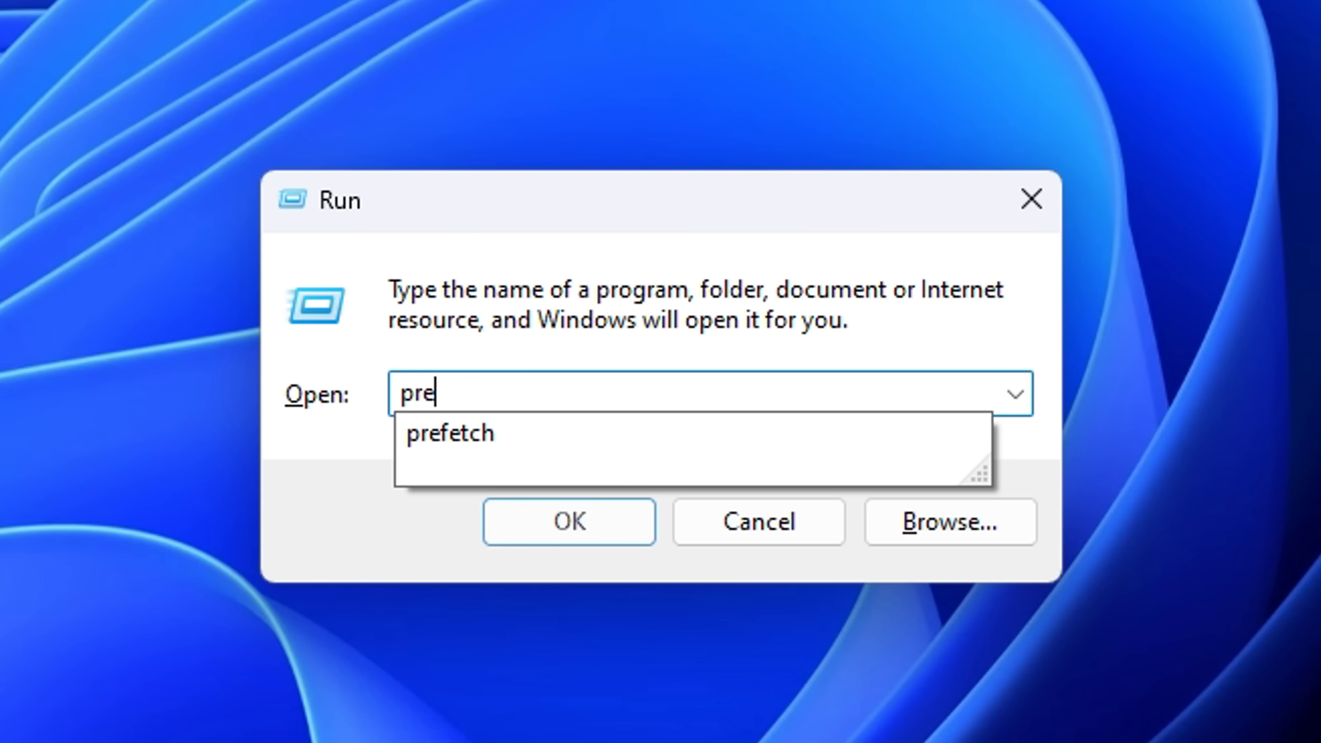
type("fetch")
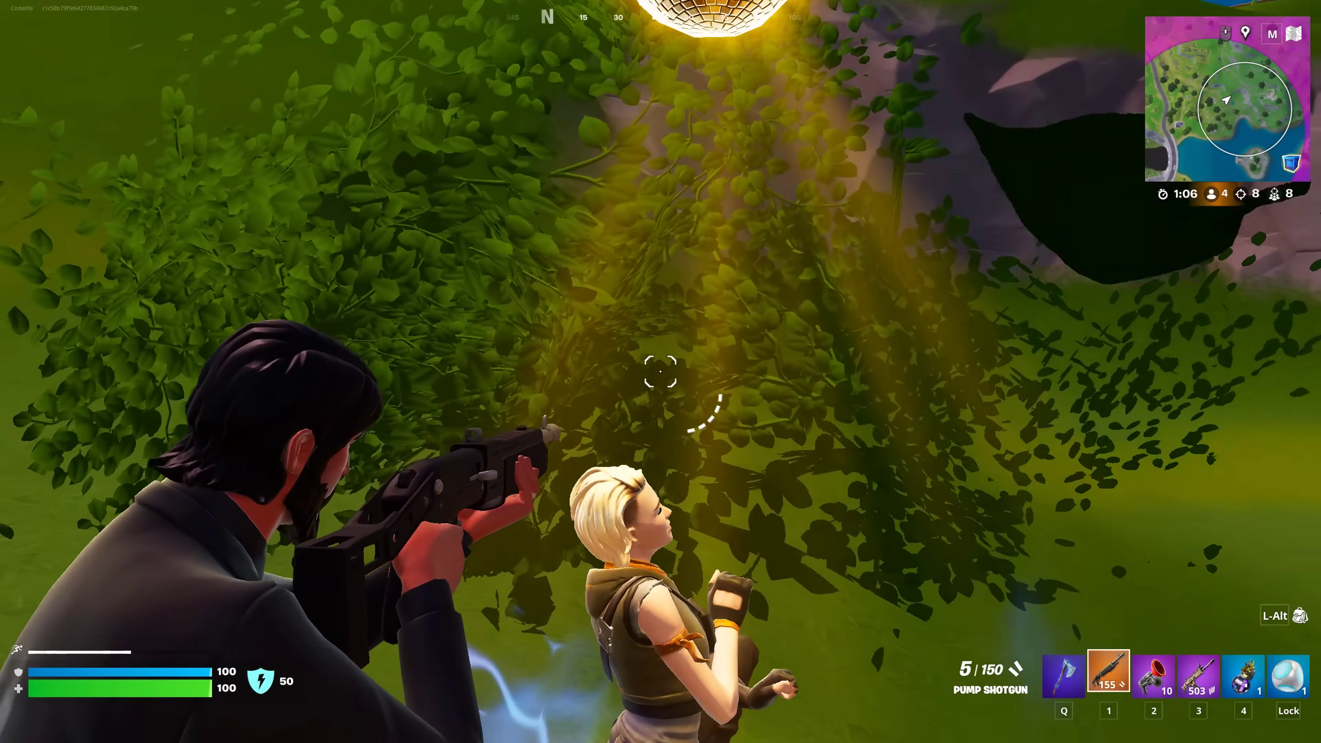
Fire the shotgun, then the assault rifle, at the enemy in the bush.
left_click(660, 371)
key("3")
left_click(660, 371)
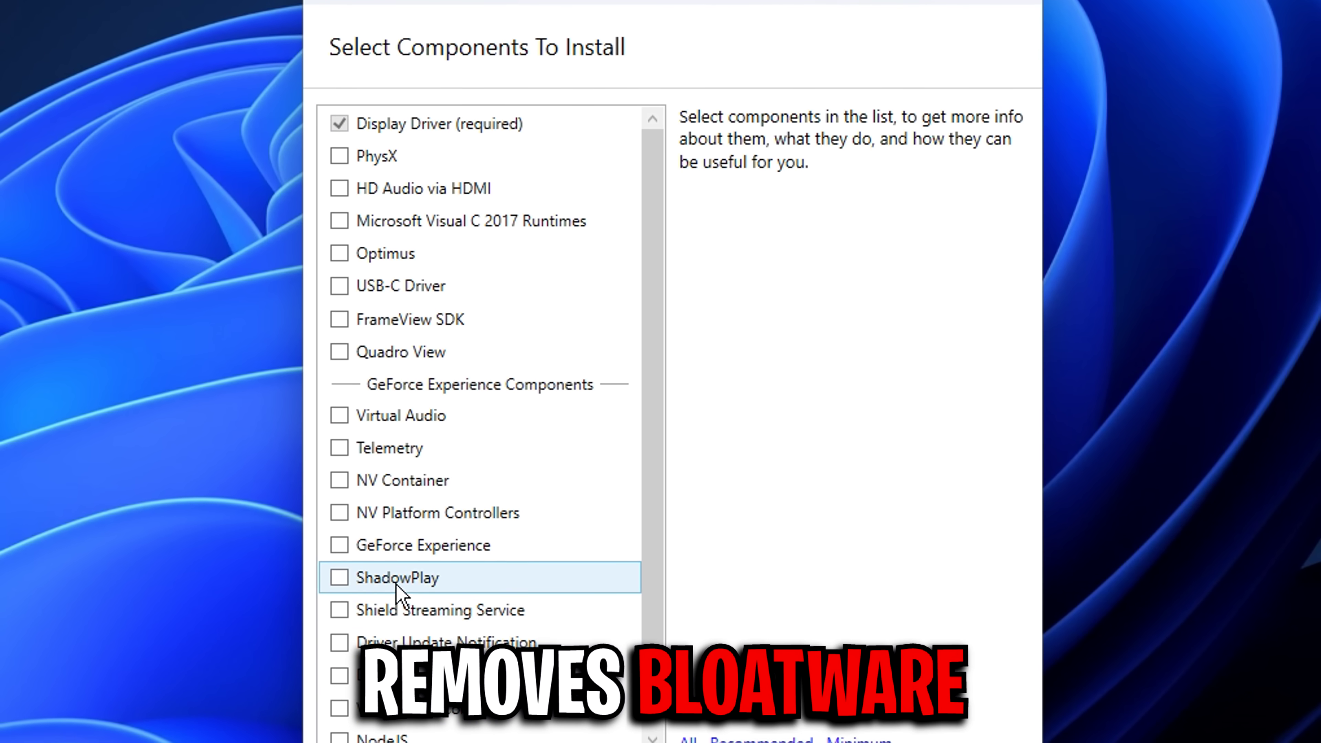
Tick ShadowPlay alongside the required Display Driver in NVCleanstall's component list.
left_click(403, 606)
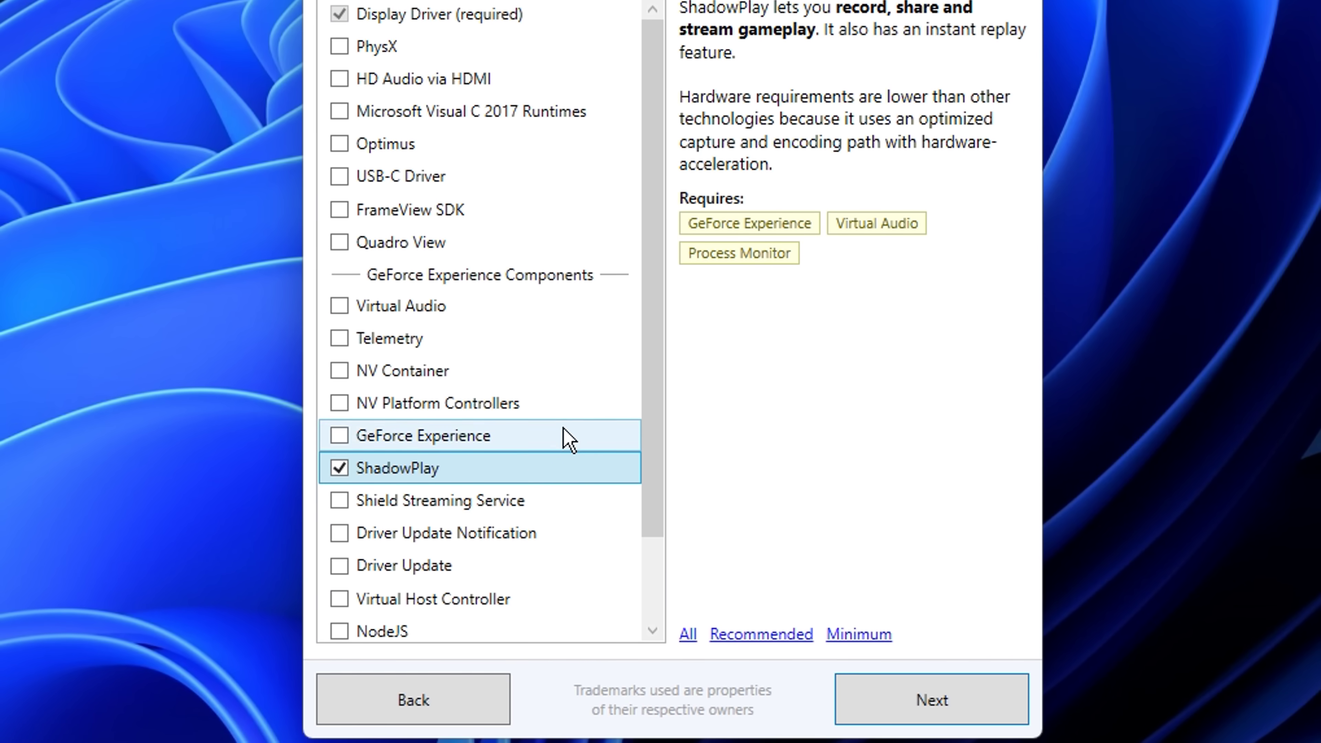
scroll(551, 438, "down", 1)
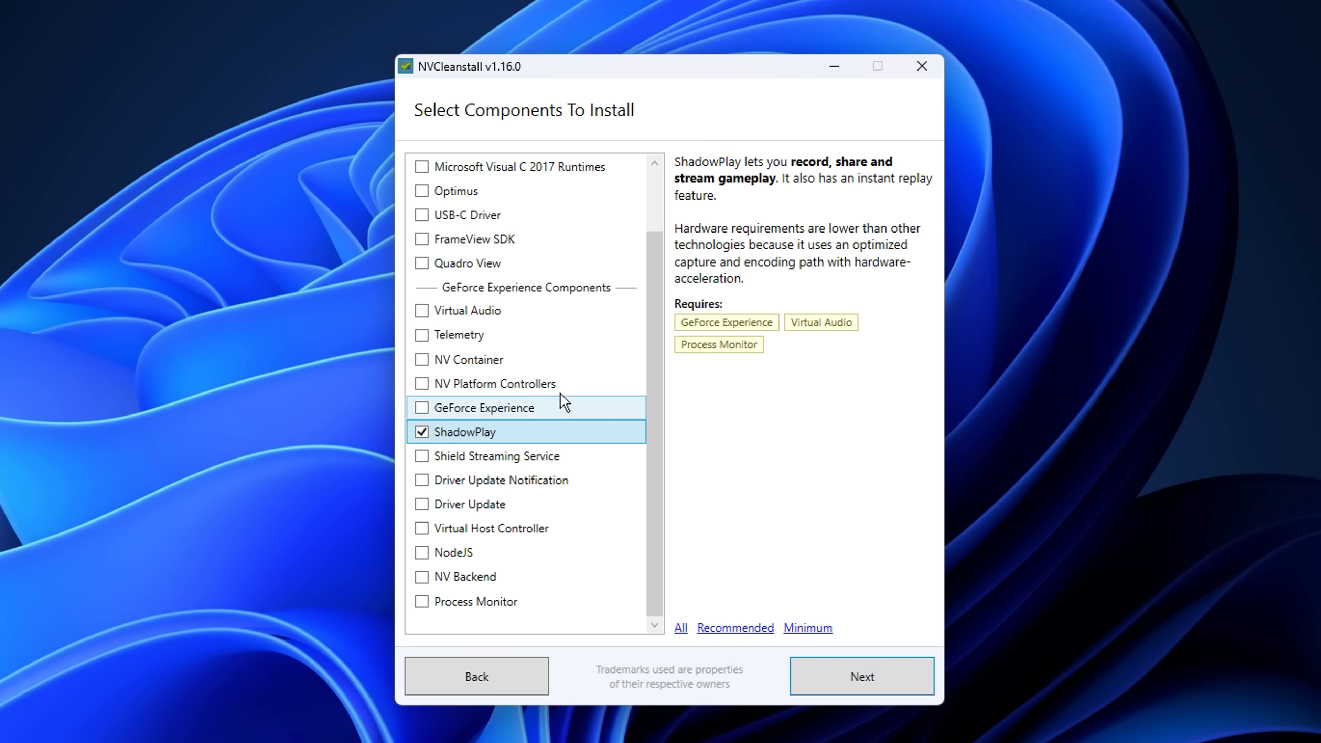
scroll(565, 404, "up", 1)
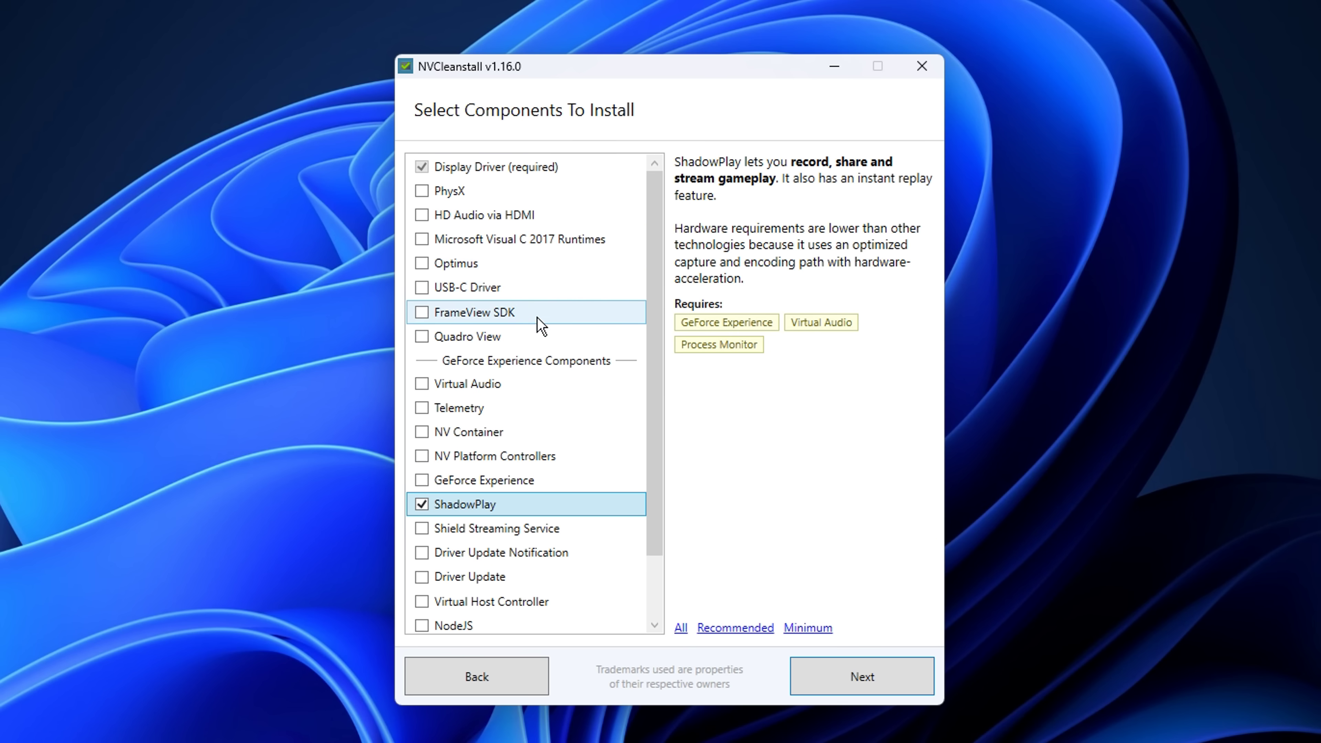
scroll(540, 360, "down", 1)
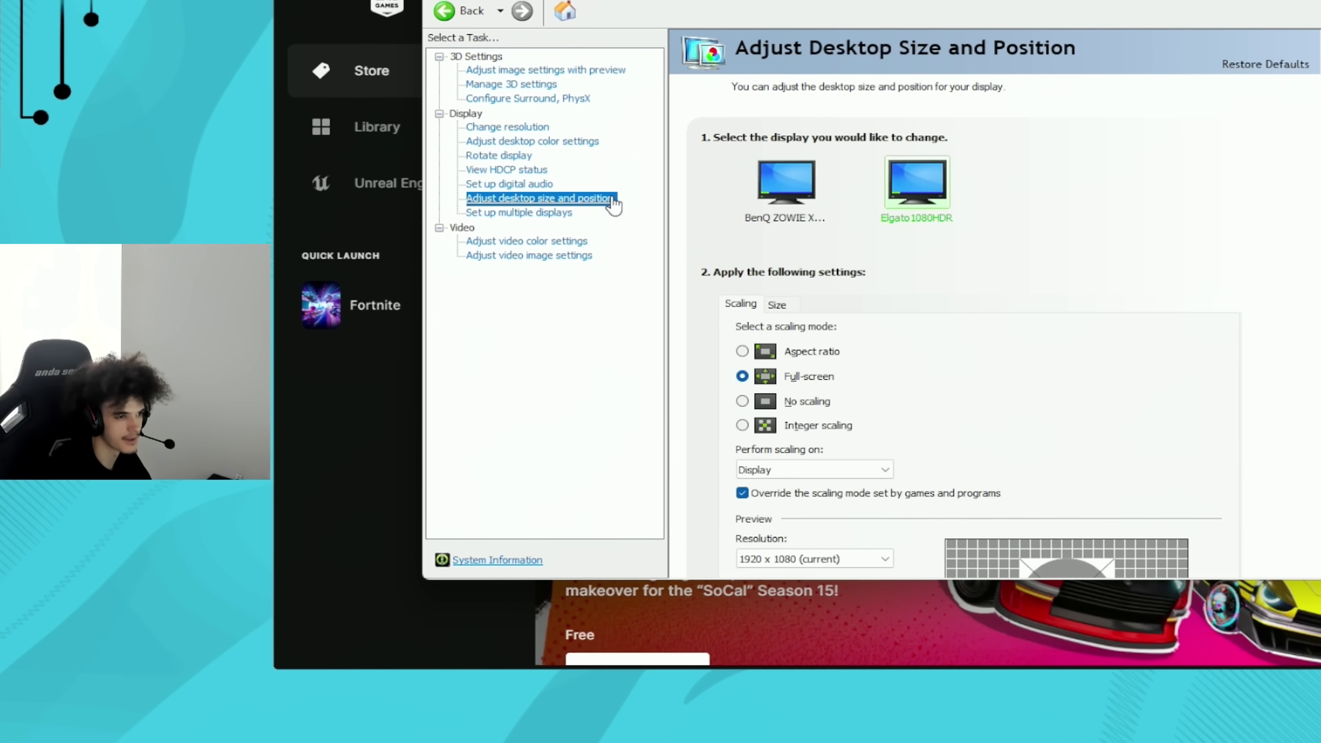
Download the NVIDIA App beta and accept its terms to install it.
left_click(515, 127)
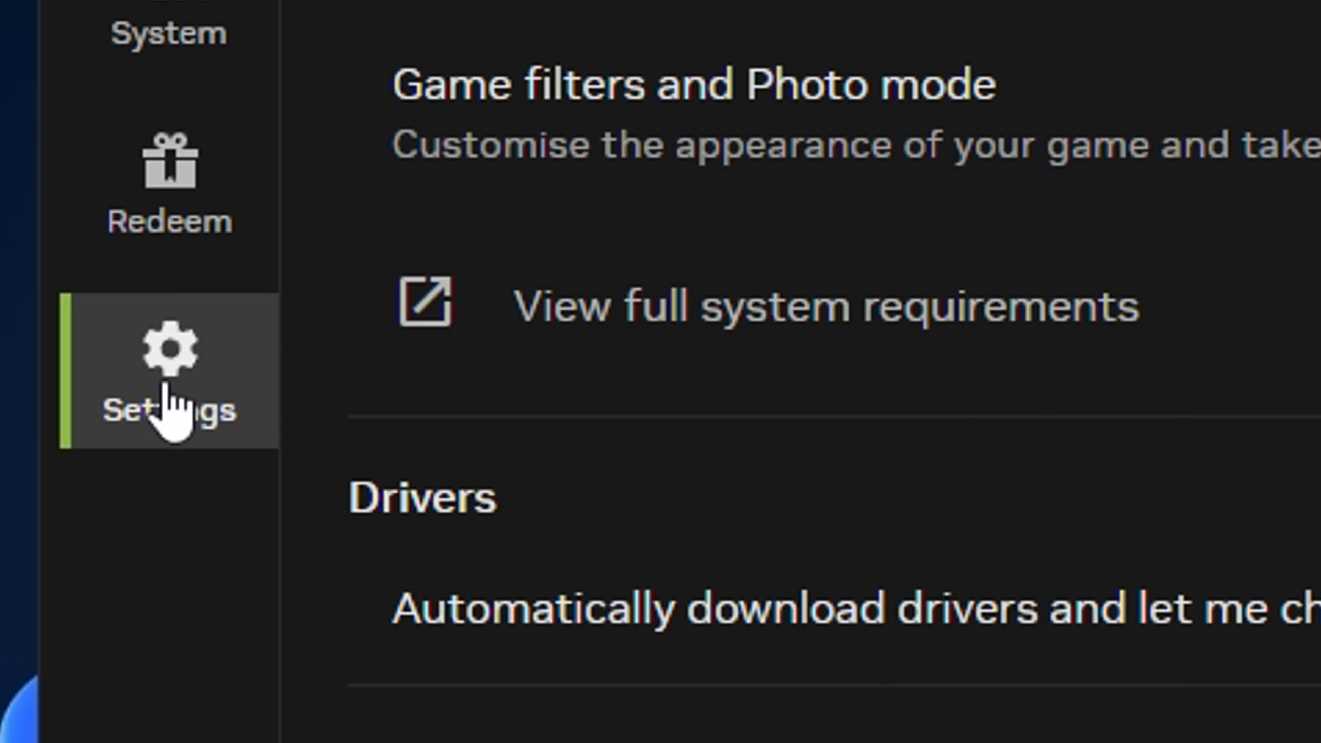
left_click(731, 226)
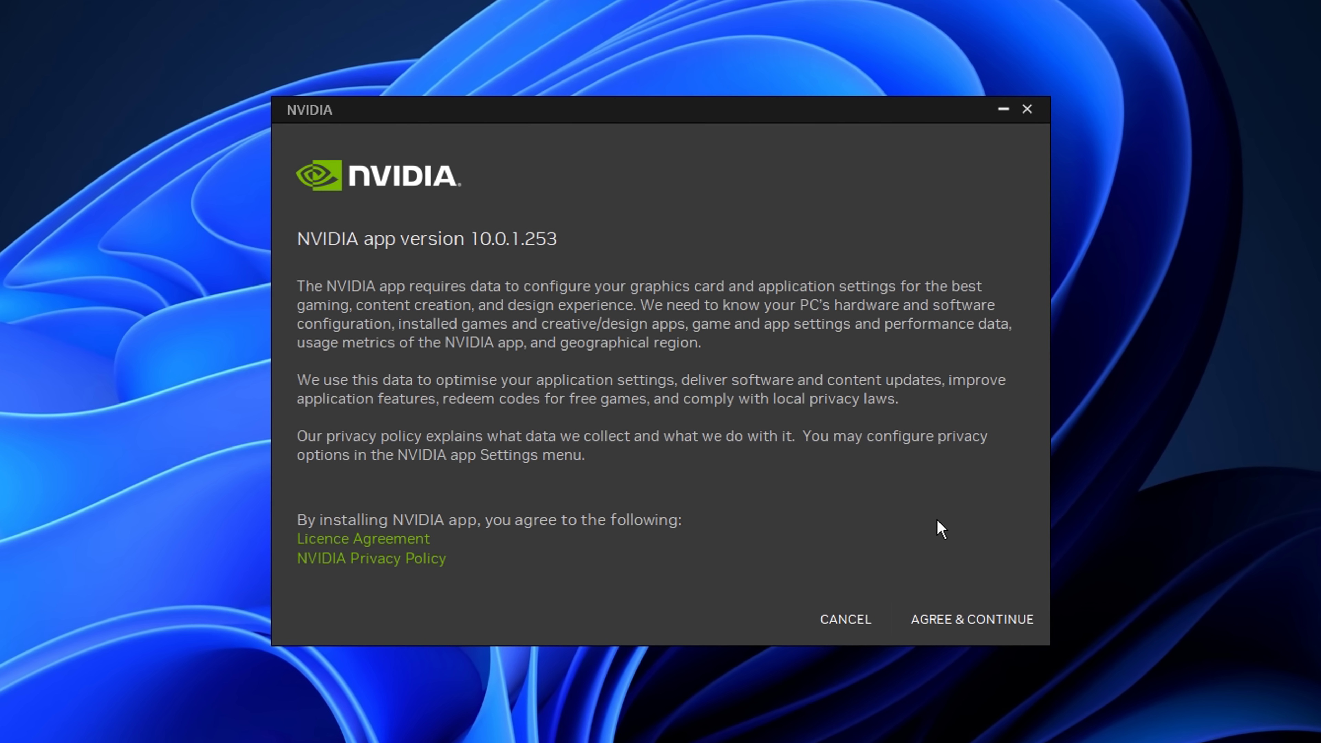
left_click(1006, 623)
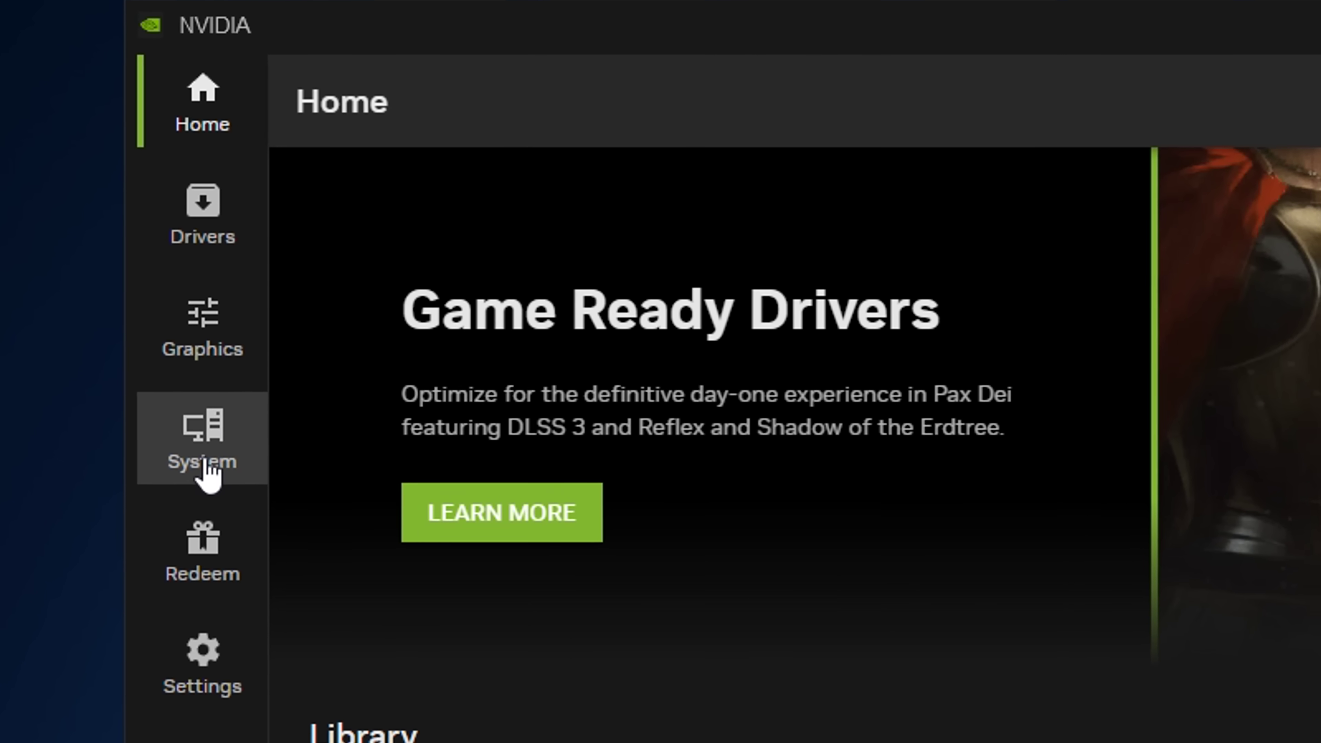
Open System > Performance and highlight the auto-tuning notes: 10-20 minute test, leave system idle.
left_click(223, 456)
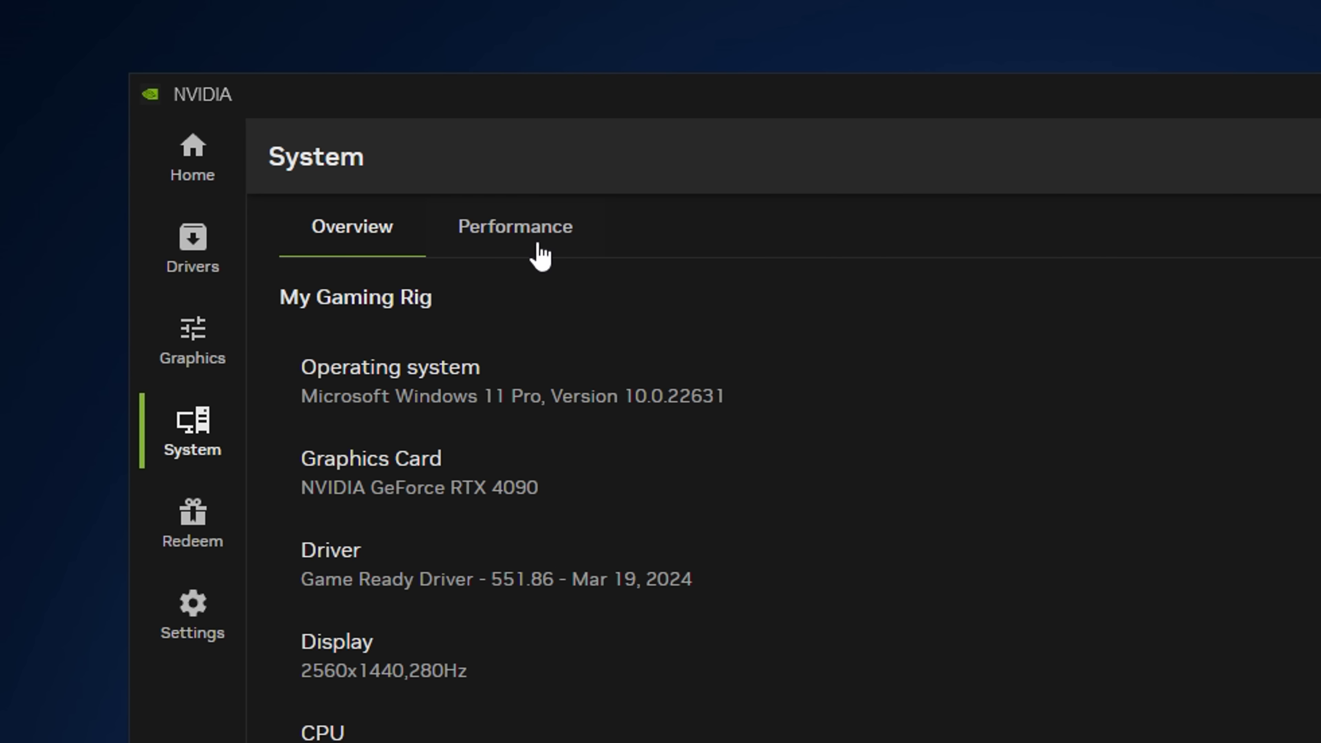
left_click(537, 253)
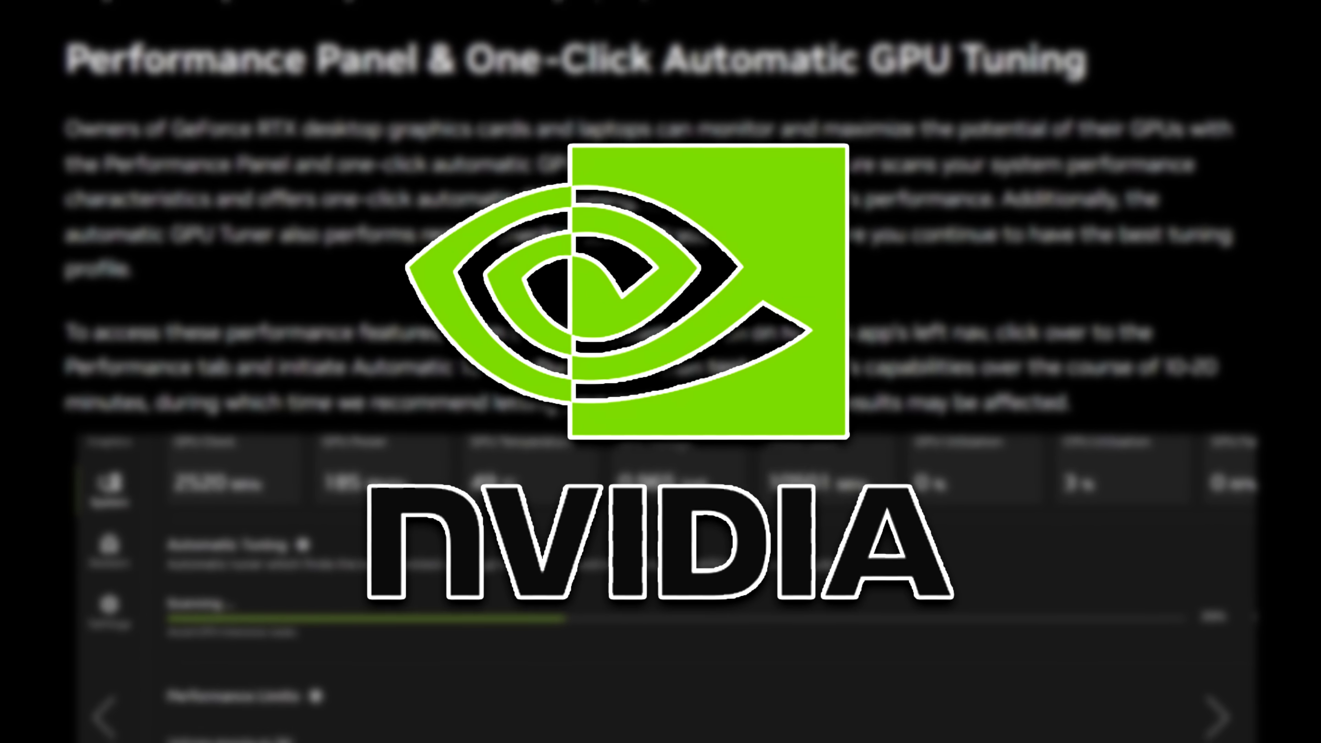
left_click_drag(537, 367, 758, 371)
left_click_drag(995, 377, 1023, 372)
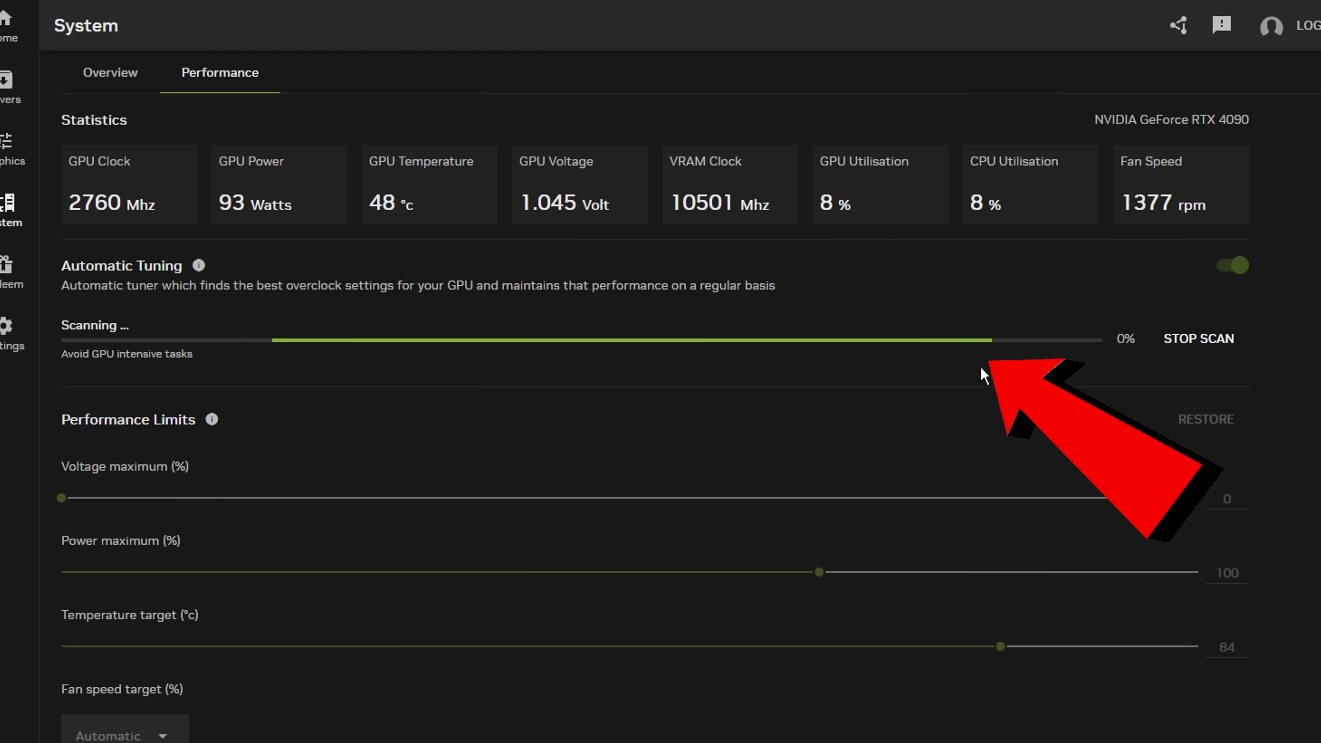
left_click_drag(1173, 378, 1187, 379)
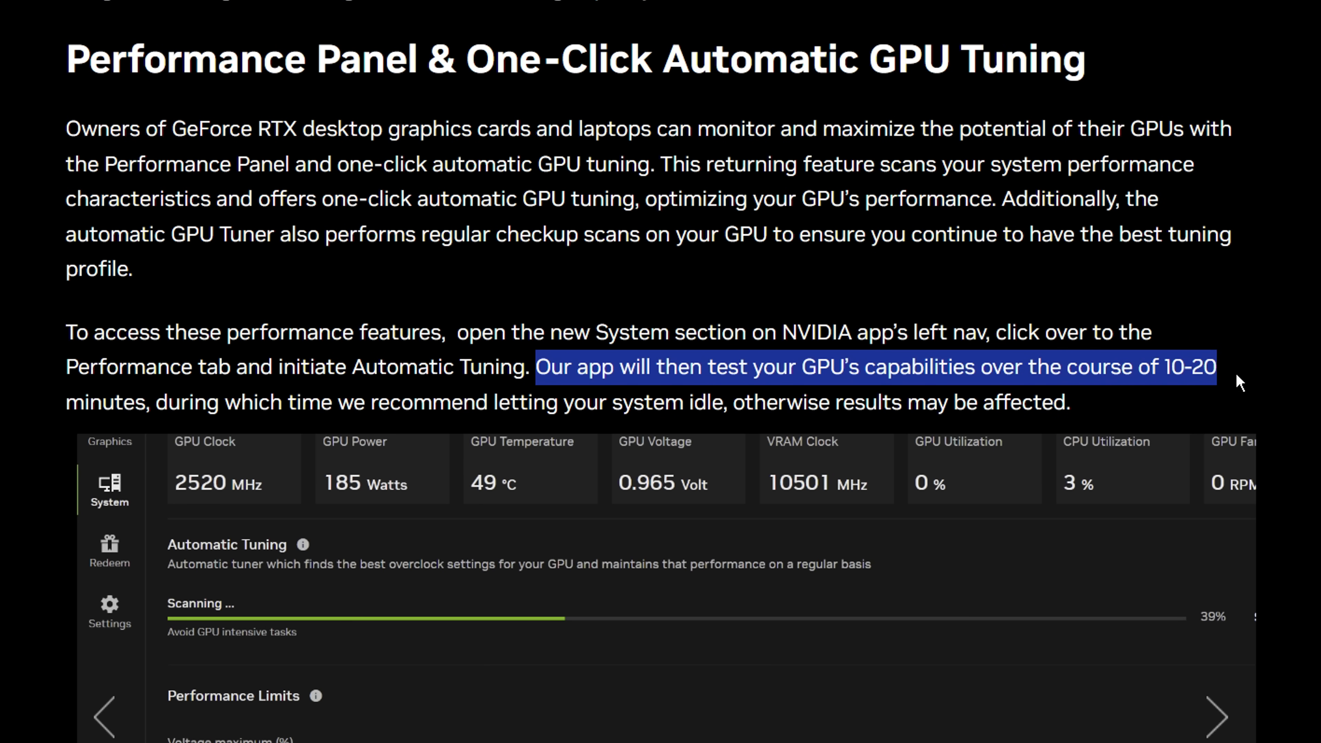
left_click_drag(338, 403, 383, 404)
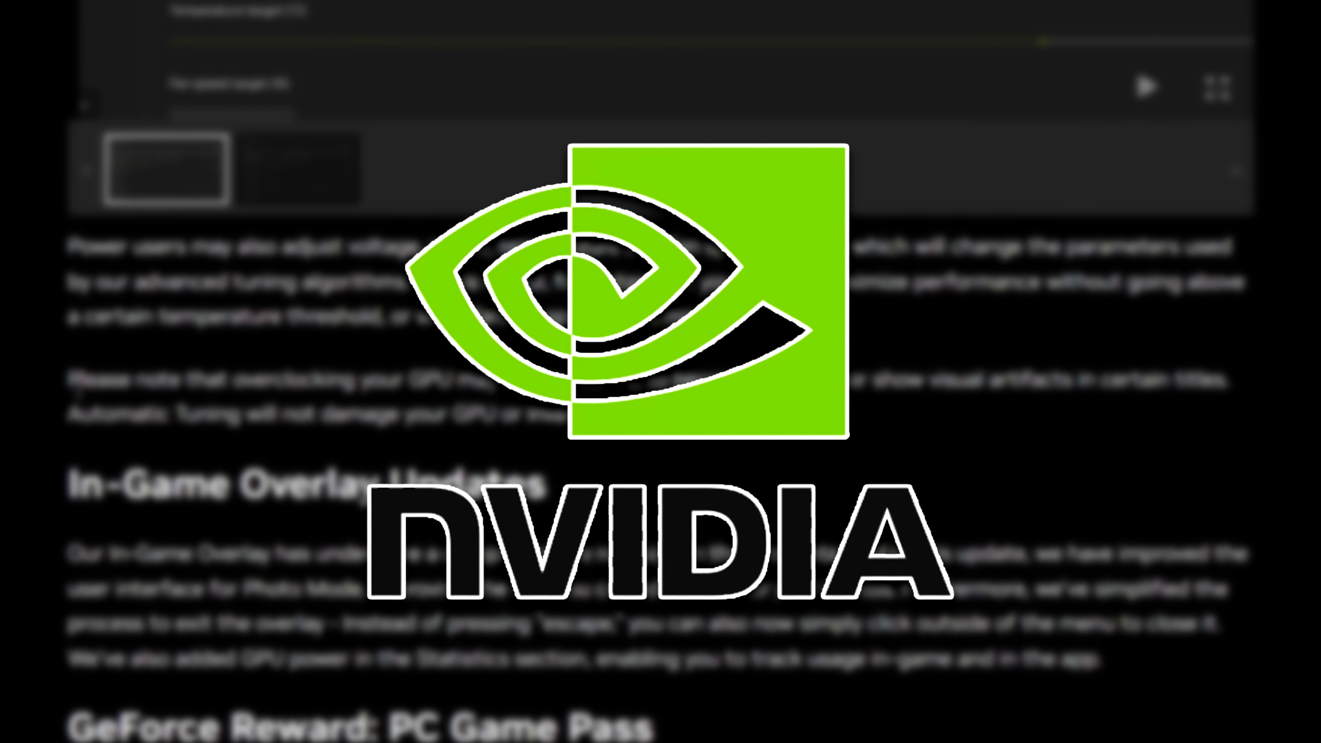
Highlight the overclocking warnings about instability, visual artifacts and the no-damage, warranty-safe tuning.
left_click_drag(67, 380, 96, 380)
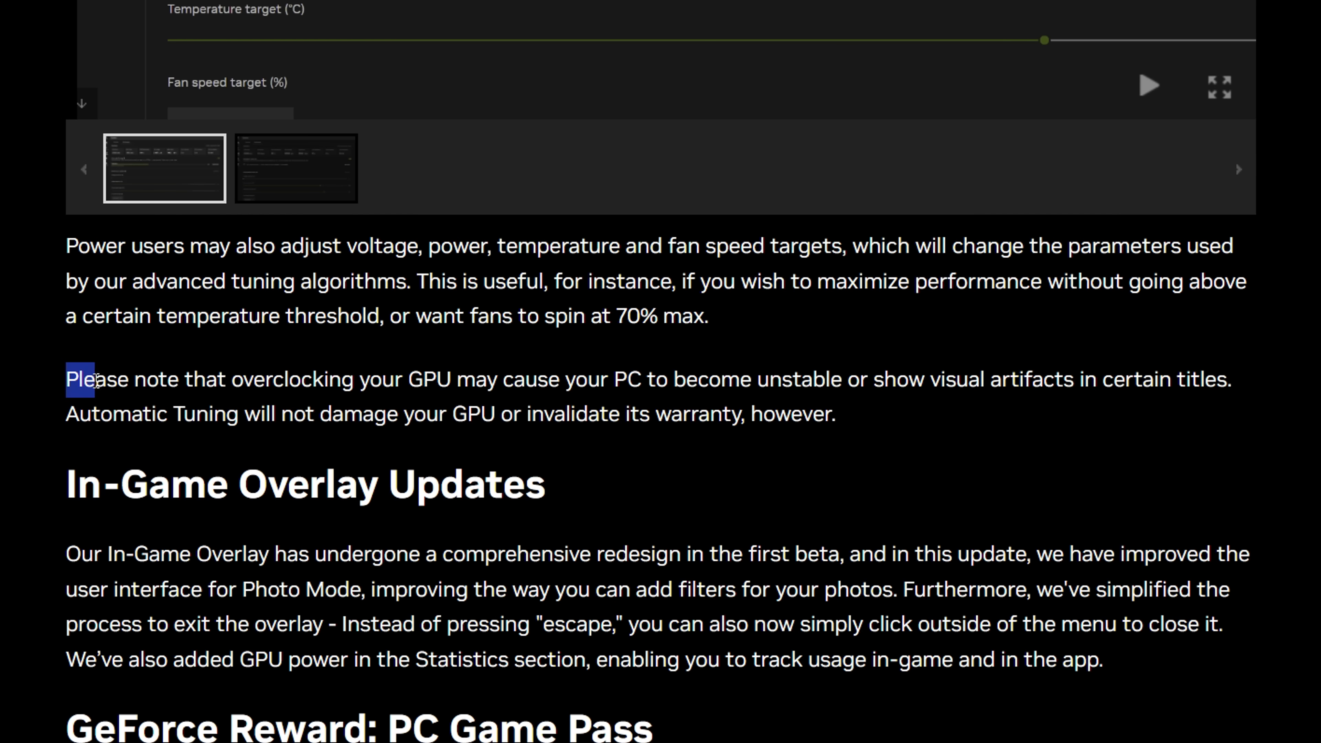
left_click_drag(365, 389, 552, 400)
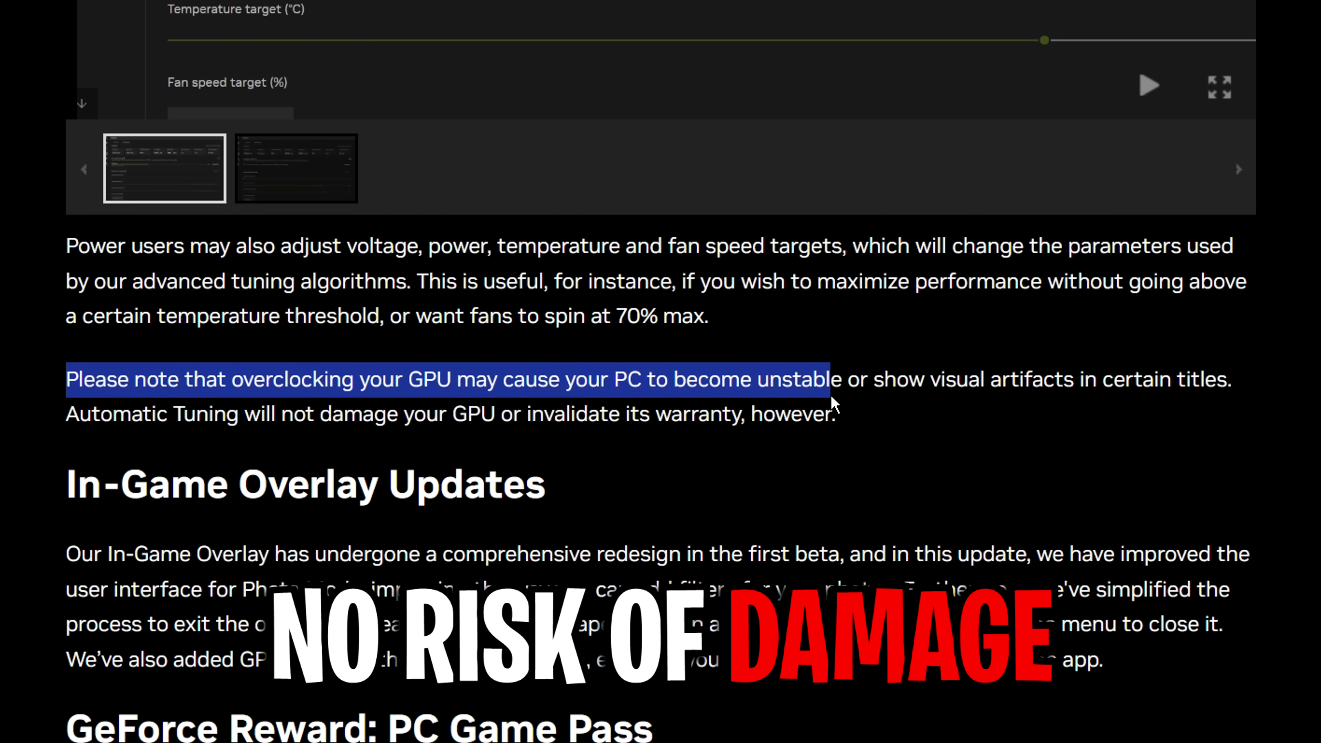
left_click_drag(832, 403, 988, 404)
left_click_drag(67, 378, 316, 379)
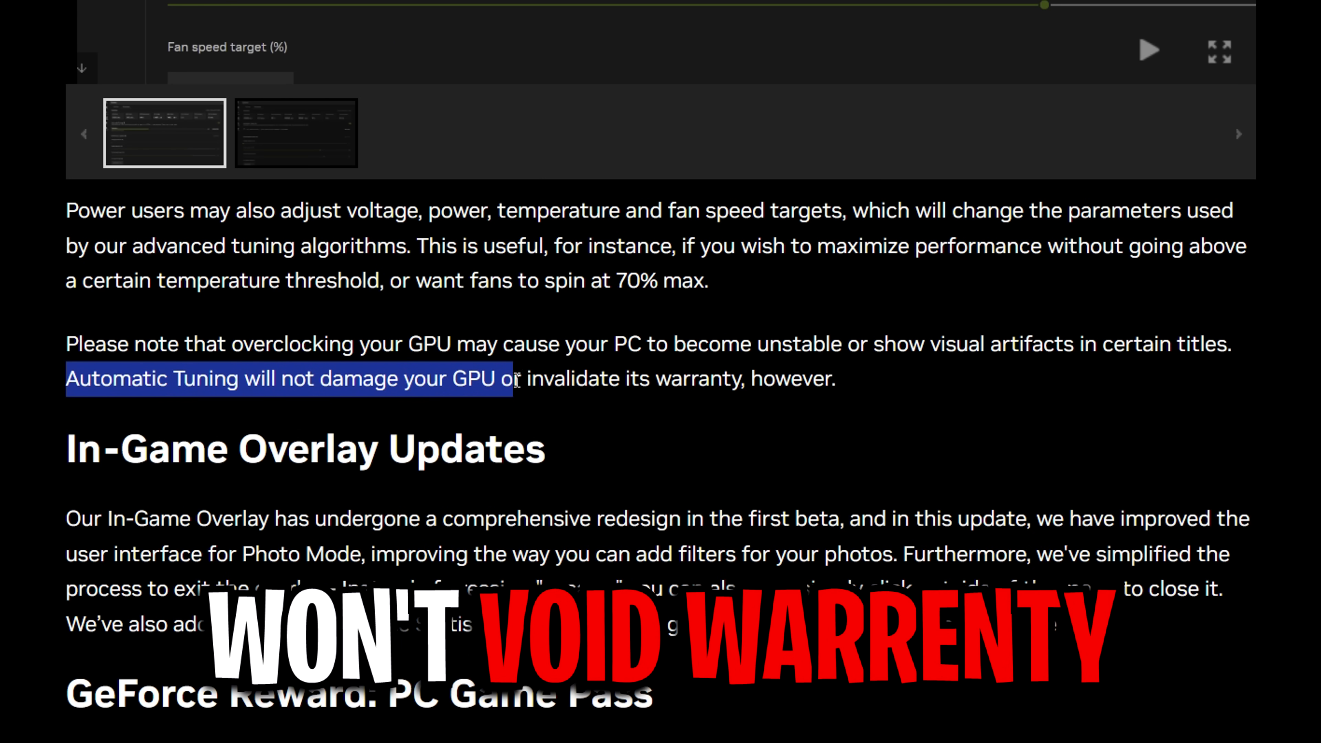
left_click_drag(517, 380, 882, 389)
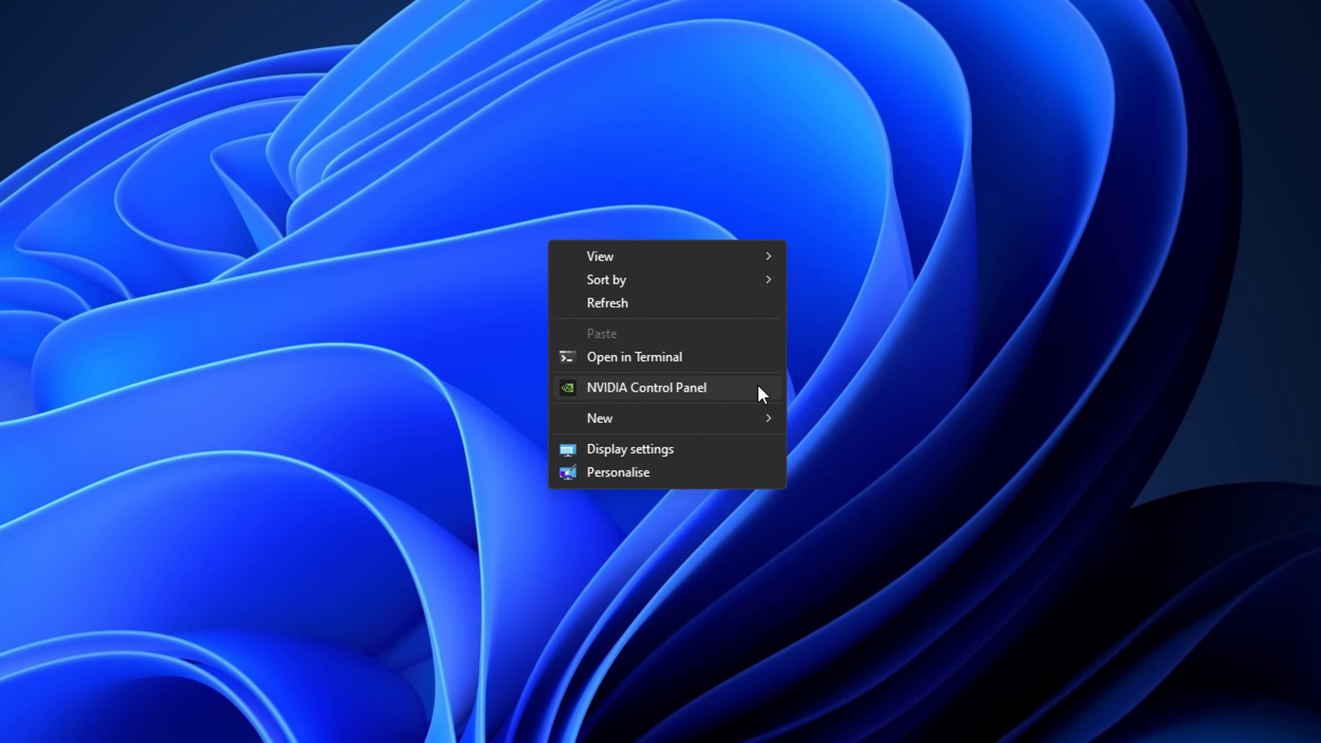
Launch NVIDIA Control Panel and go to Manage 3D settings.
left_click(758, 388)
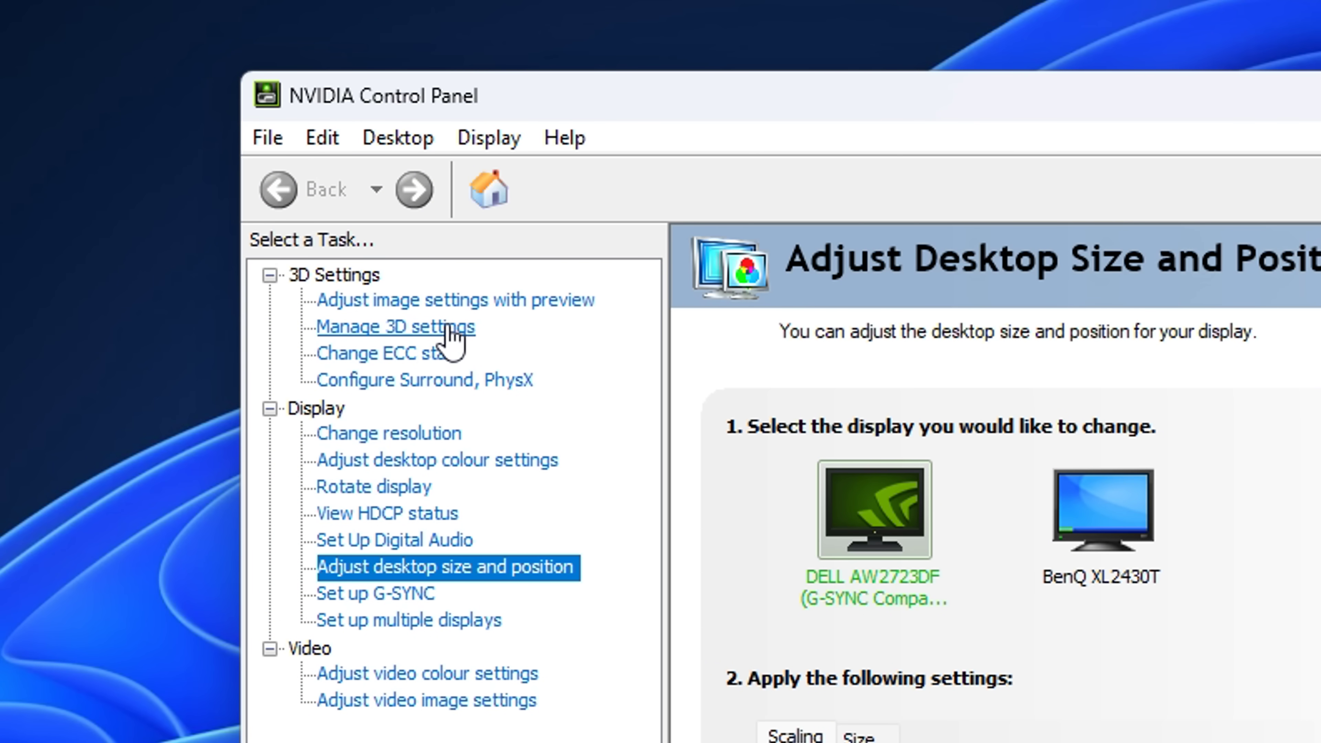
left_click(448, 327)
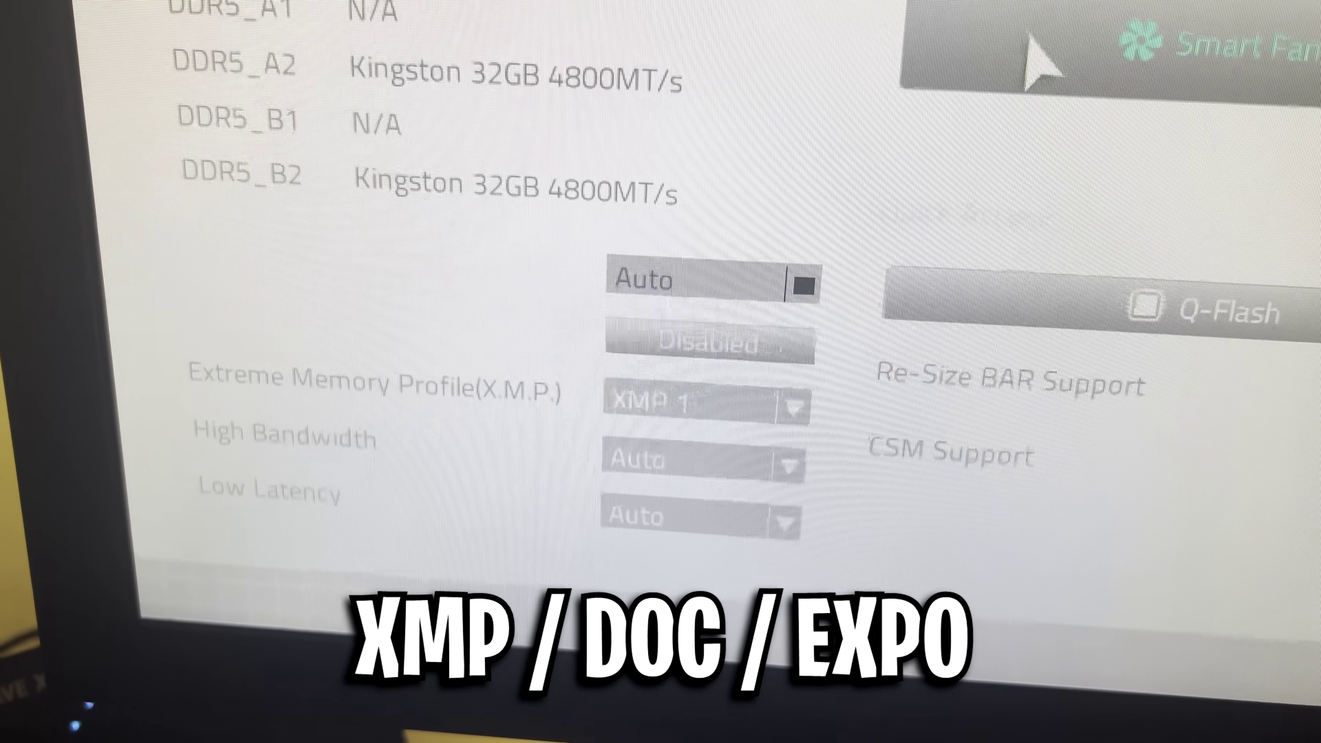
Set Extreme Memory Profile (X.M.P.) to XMP 1 so the RAM runs at DDR5-6400.
left_click(794, 406)
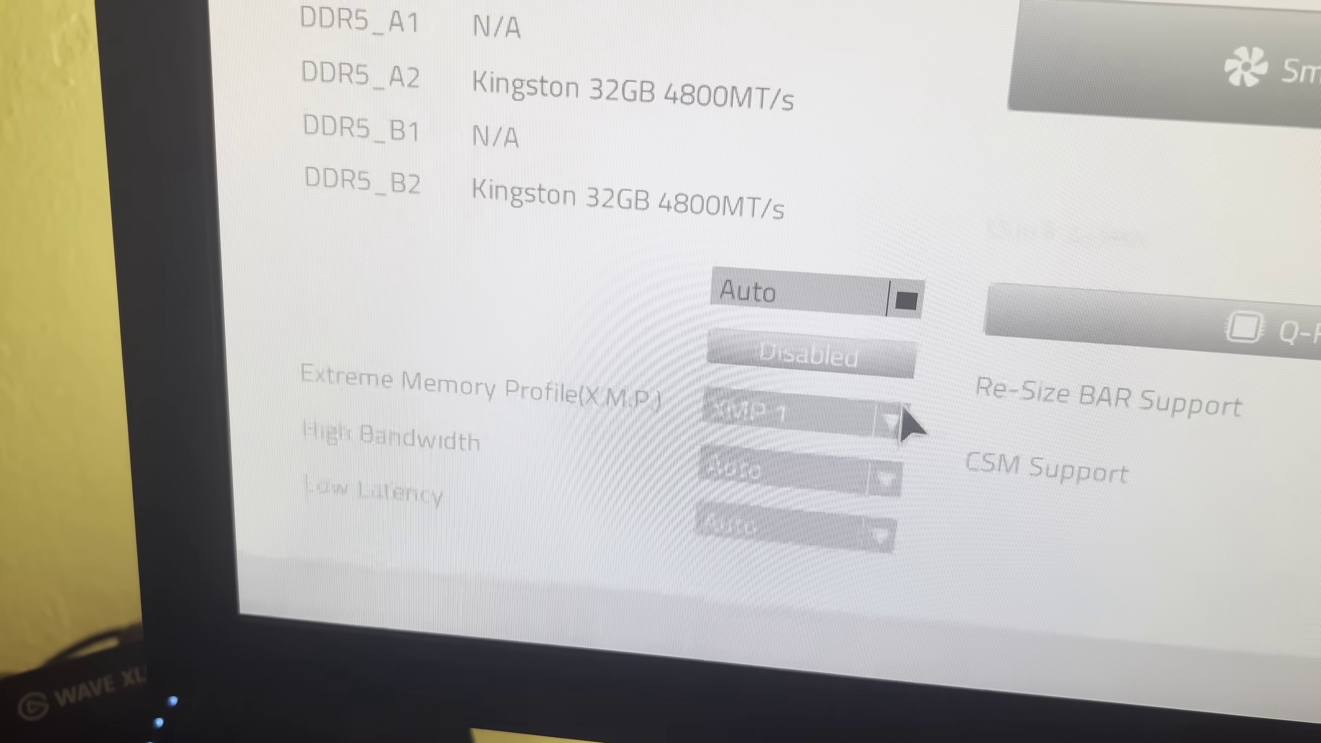
left_click(788, 414)
left_click(796, 513)
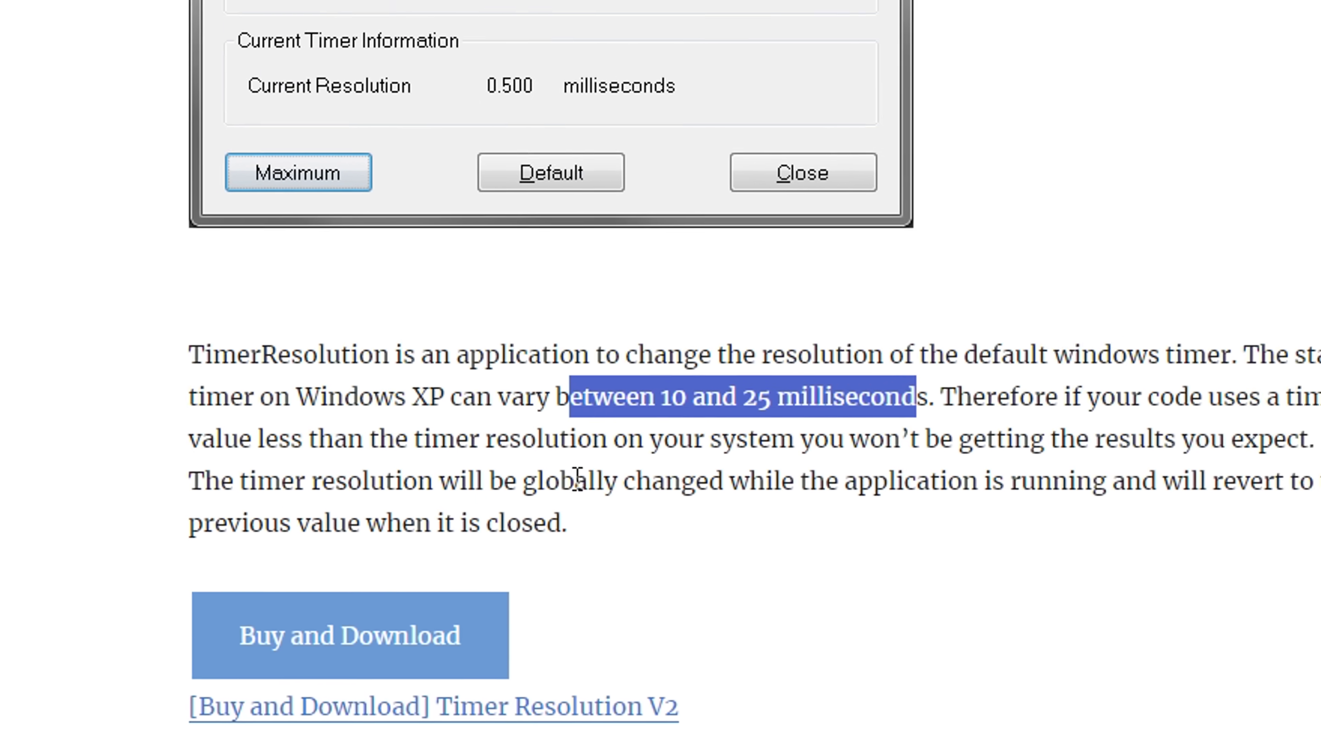
left_click_drag(540, 562, 1082, 588)
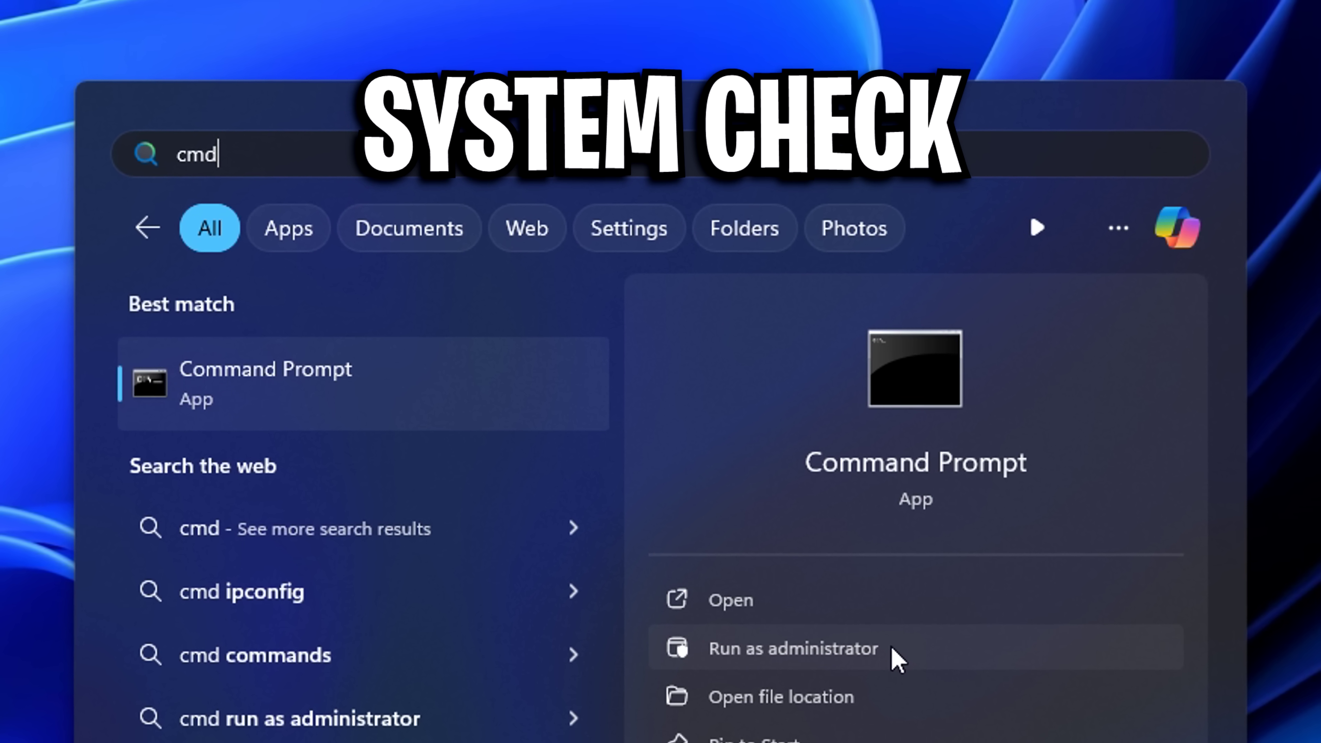
In an administrator Command Prompt, run DISM /online /cleanup-image /checkhealth (no corruption), then start /restorehealth.
left_click(950, 664)
type("DISM /online /cleanup-image /checkhealth")
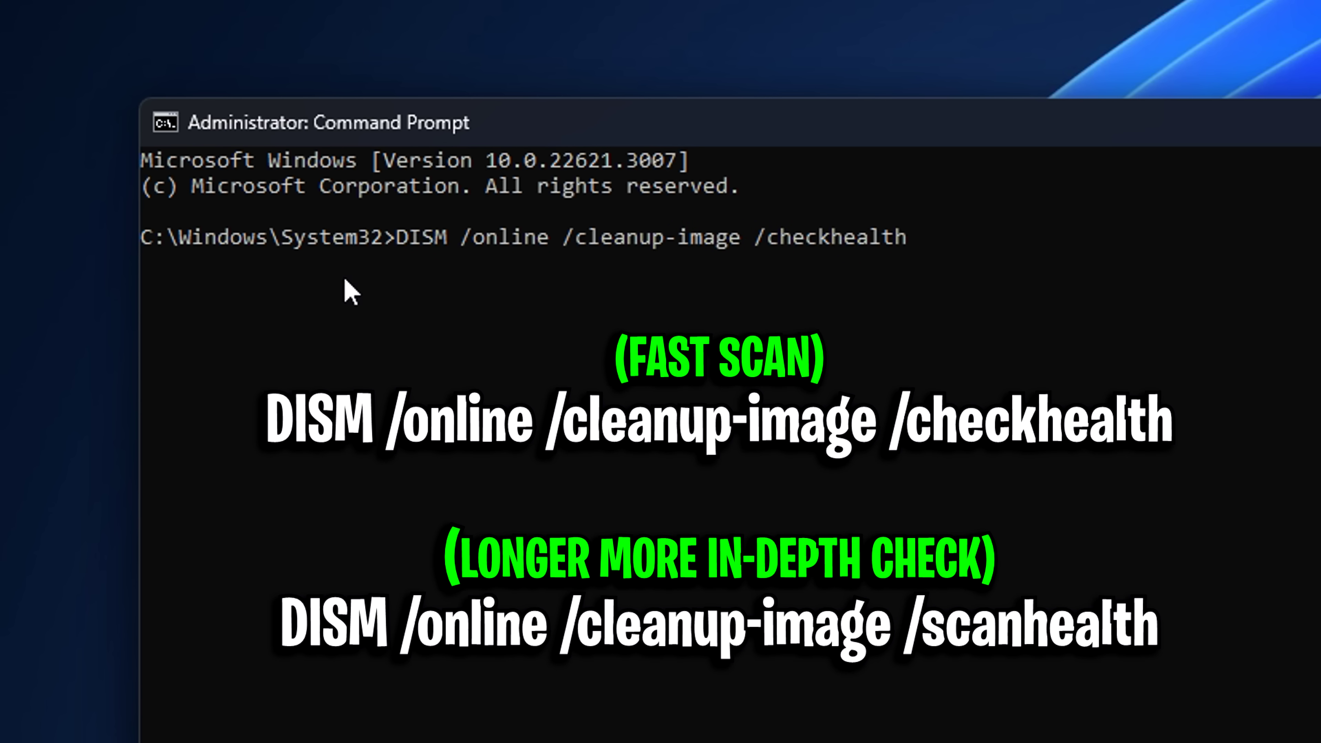
key("Return")
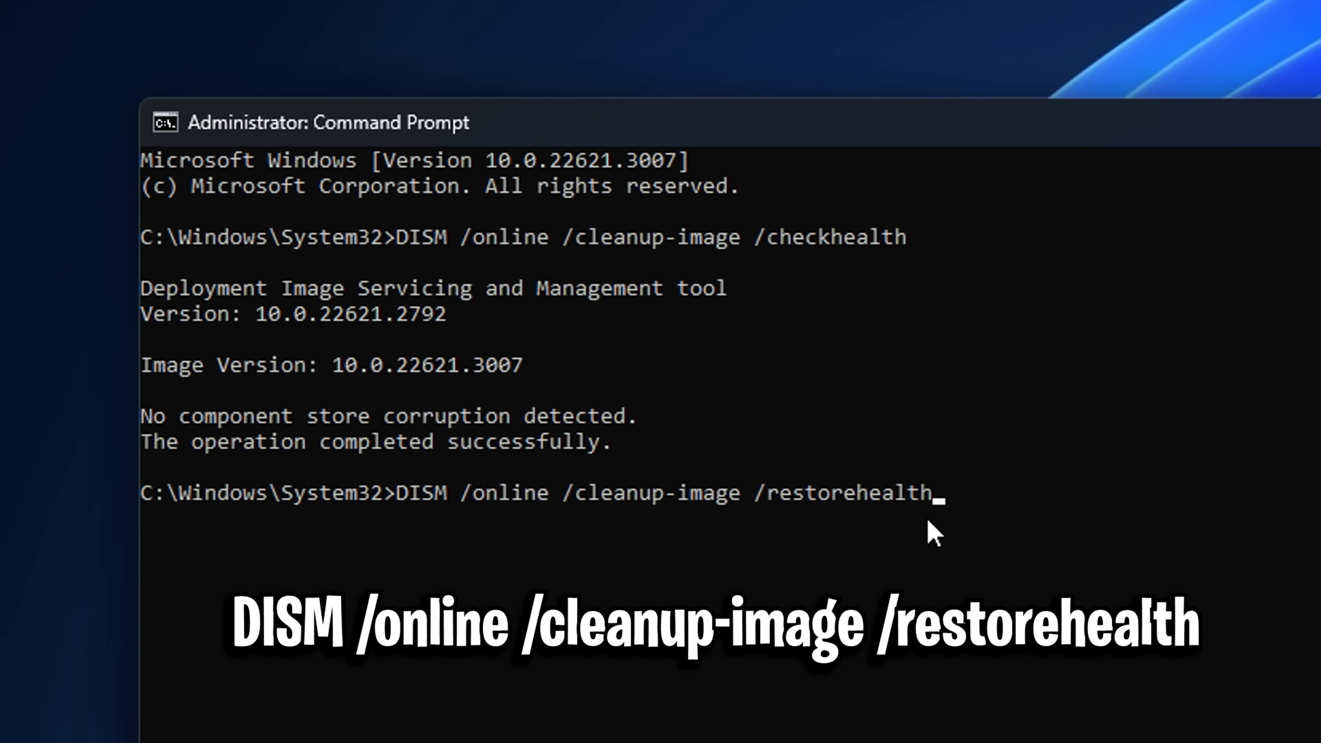
key("Return")
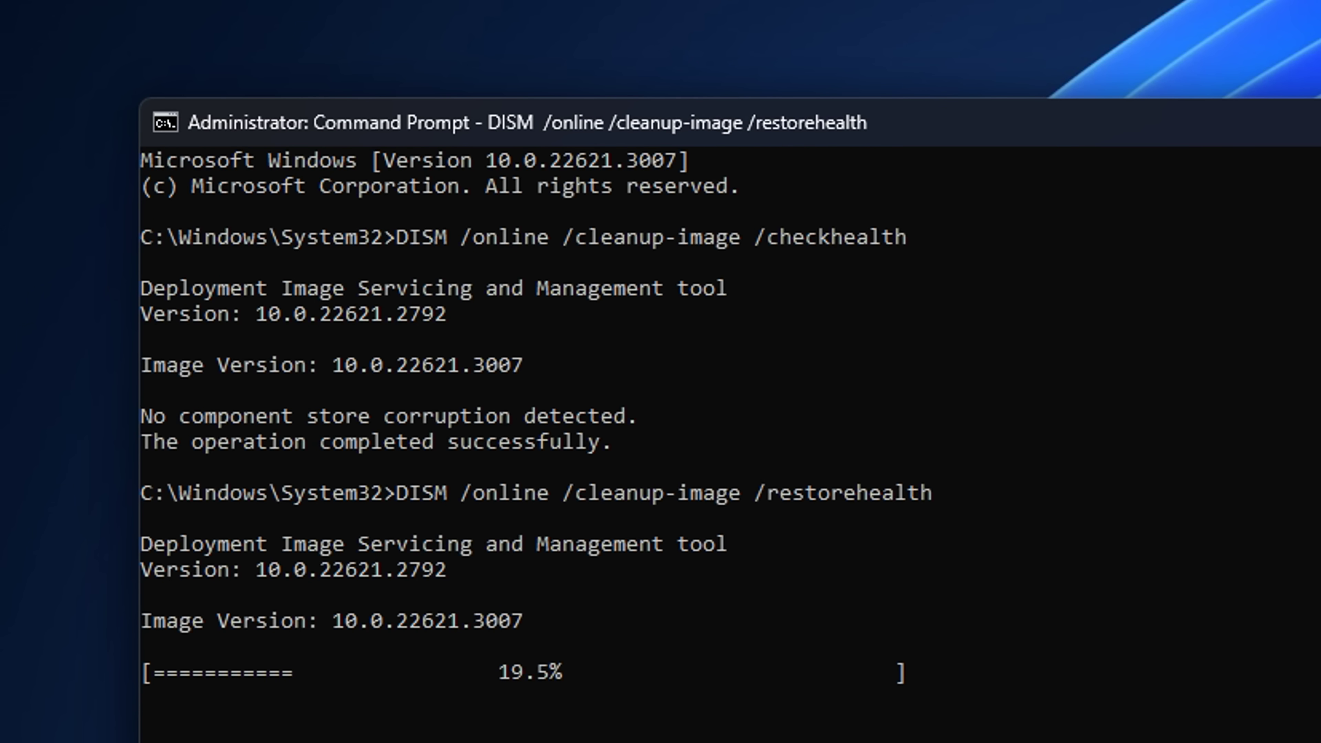
left_click_drag(741, 441, 165, 419)
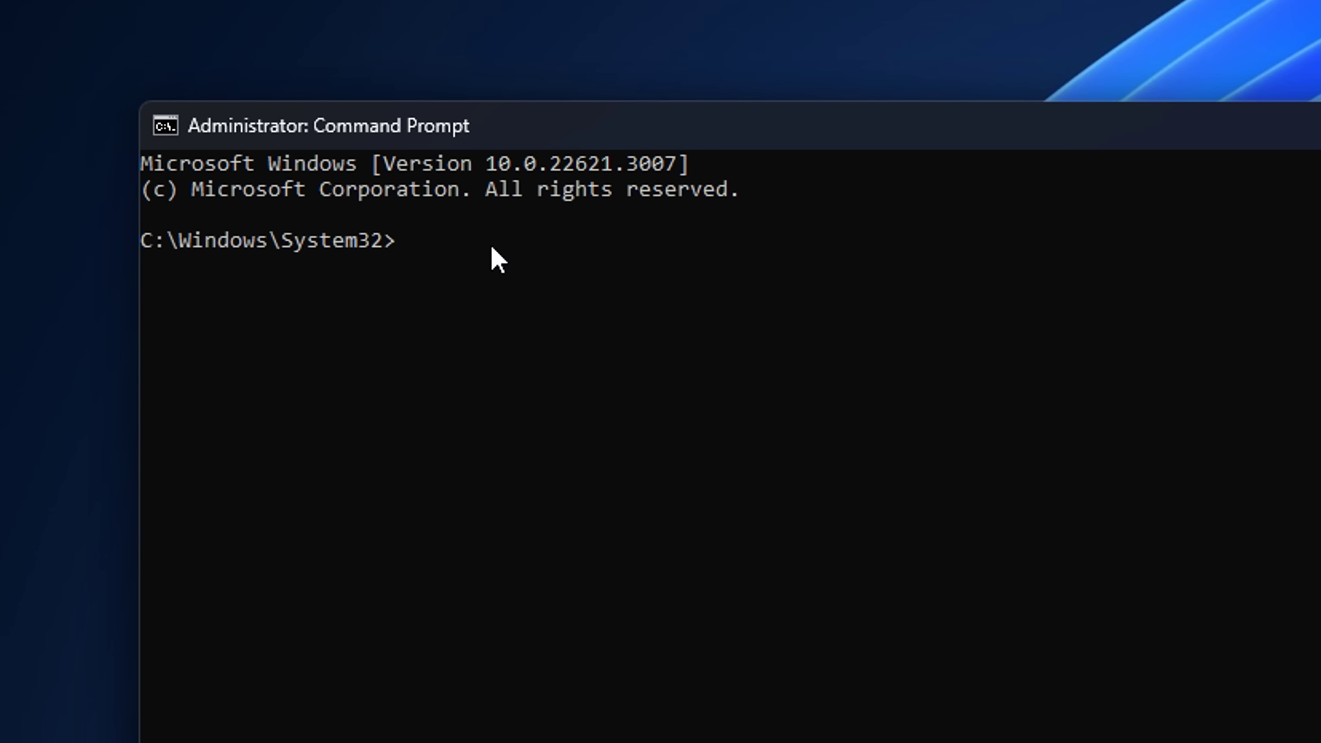
Start an SFC /scannow system file check, then confirm the Fortnite Battle Pass purchase.
type("SFC /scannow")
key("Return")
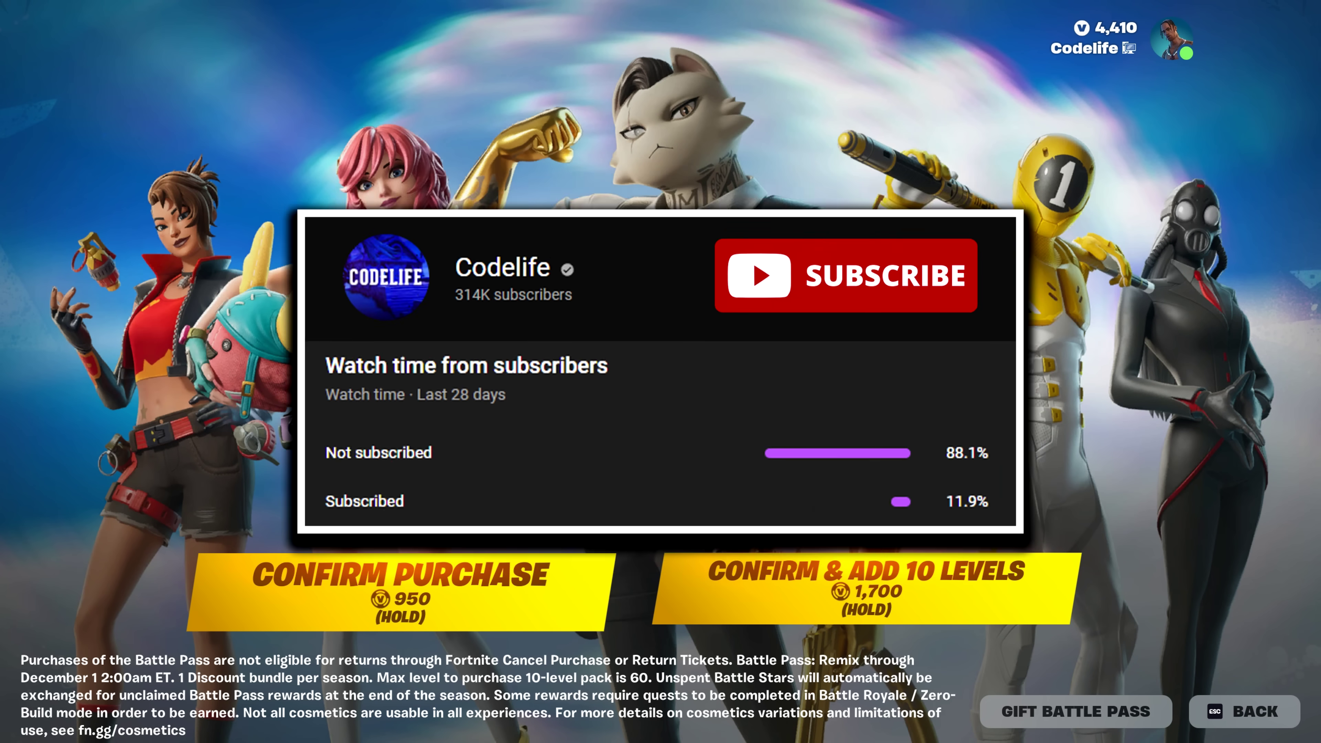
left_click(450, 589)
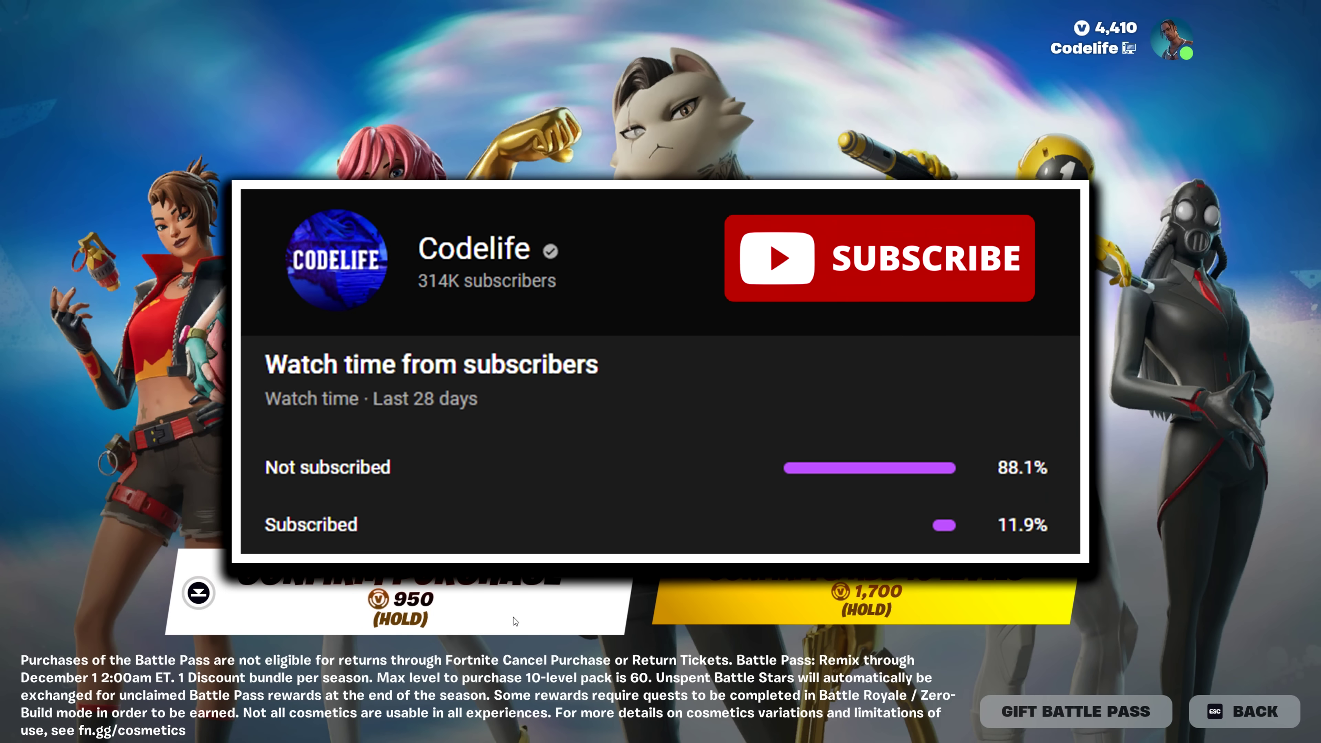